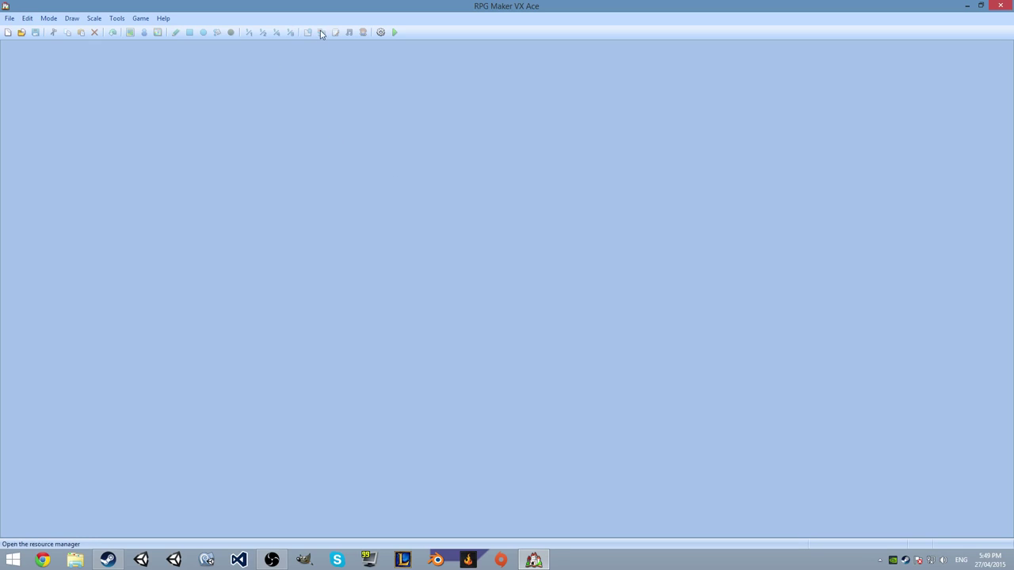
pyautogui.click(117, 17)
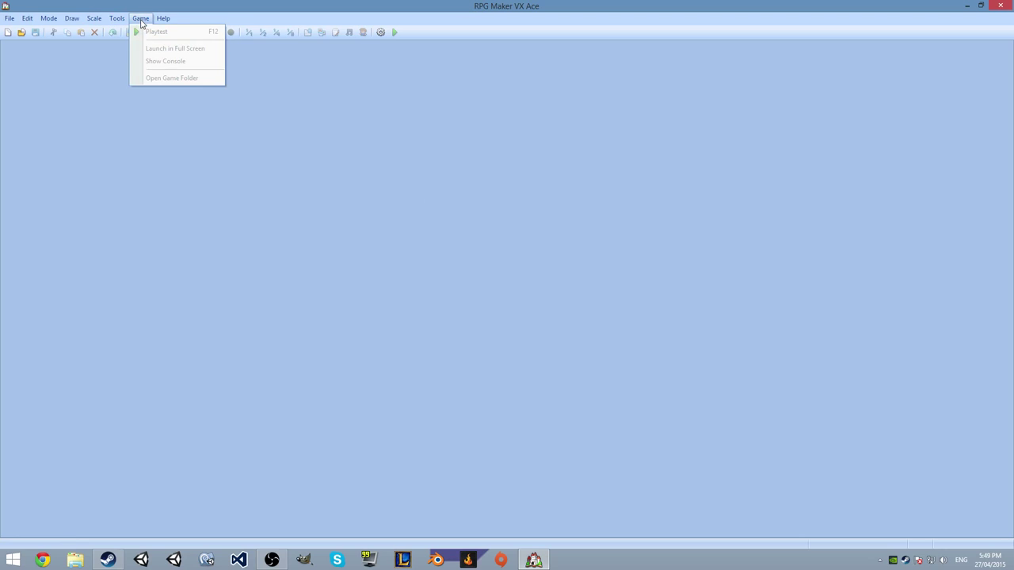
pyautogui.click(141, 19)
pyautogui.click(380, 31)
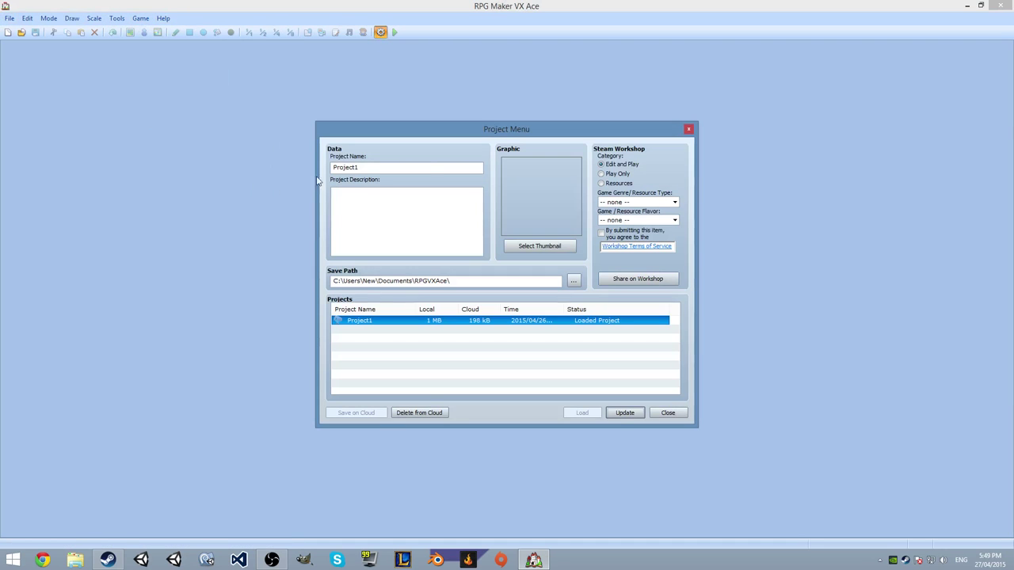
pyautogui.click(688, 130)
# Start a new project and open its folder name for editing
pyautogui.click(9, 18)
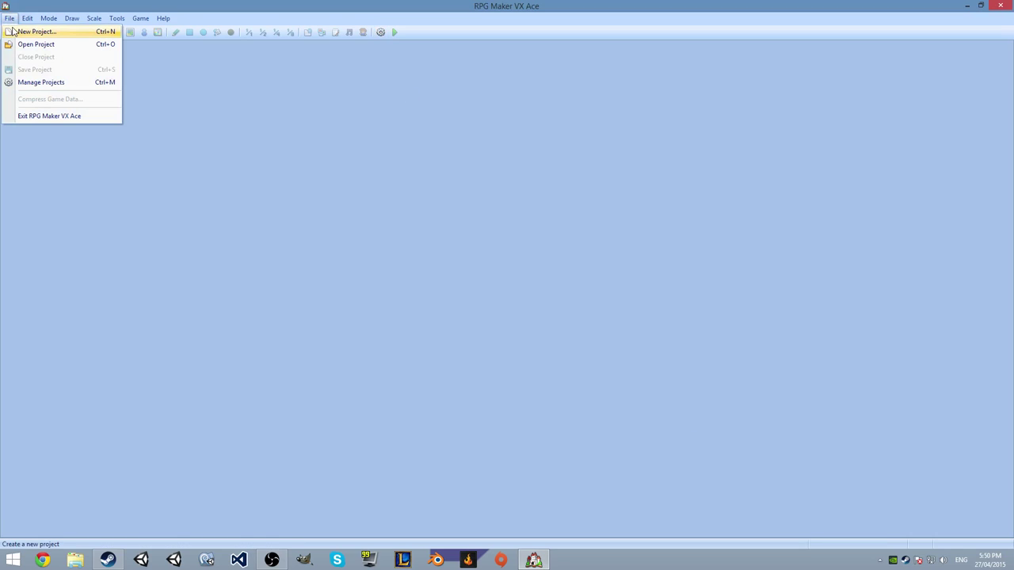
pyautogui.click(12, 31)
pyautogui.click(444, 262)
pyautogui.doubleClick(443, 263)
pyautogui.write('Youtube')
pyautogui.press('BackSpace')
pyautogui.press('BackSpace')
pyautogui.press('BackSpace')
pyautogui.press('BackSpace')
pyautogui.press('BackSpace')
pyautogui.press('BackSpace')
pyautogui.press('BackSpace')
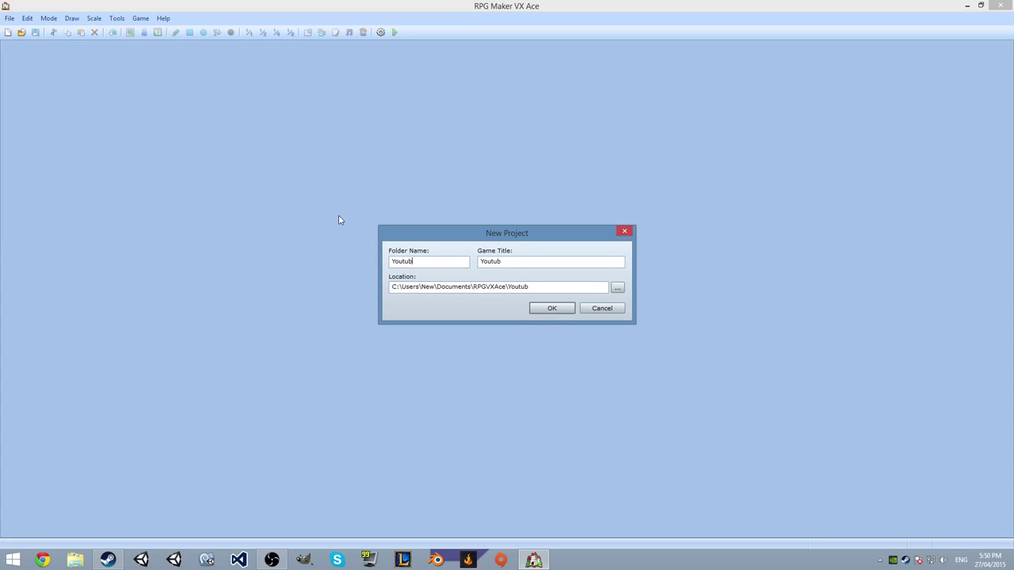
# Name the new project's folder and game title YouRPG and create the project
pyautogui.write('YouPRG')
pyautogui.press('BackSpace')
pyautogui.press('BackSpace')
pyautogui.press('BackSpace')
pyautogui.write('RPG')
pyautogui.click(548, 309)
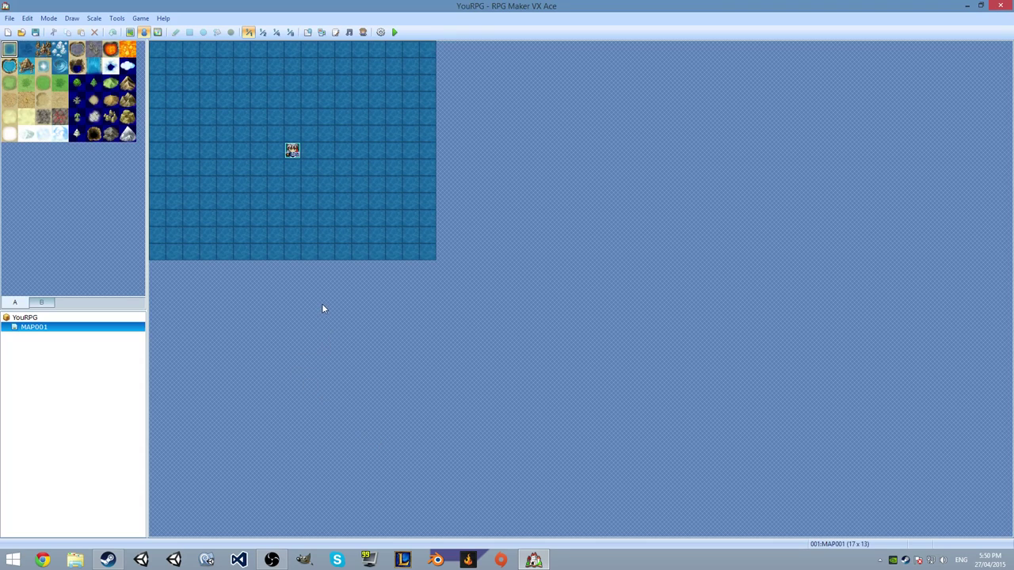
pyautogui.rightClick(288, 150)
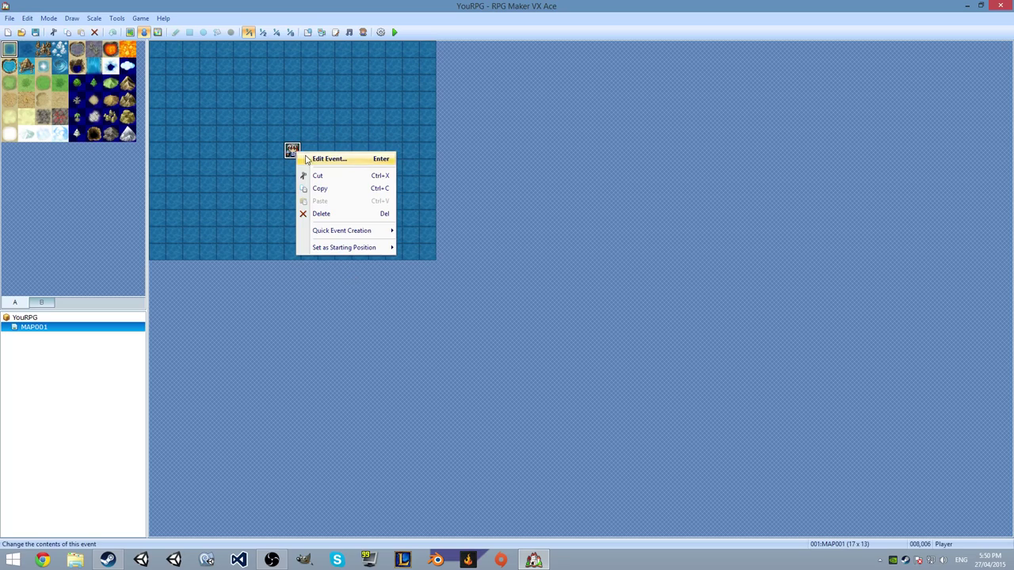
pyautogui.press('Escape')
pyautogui.rightClick(290, 152)
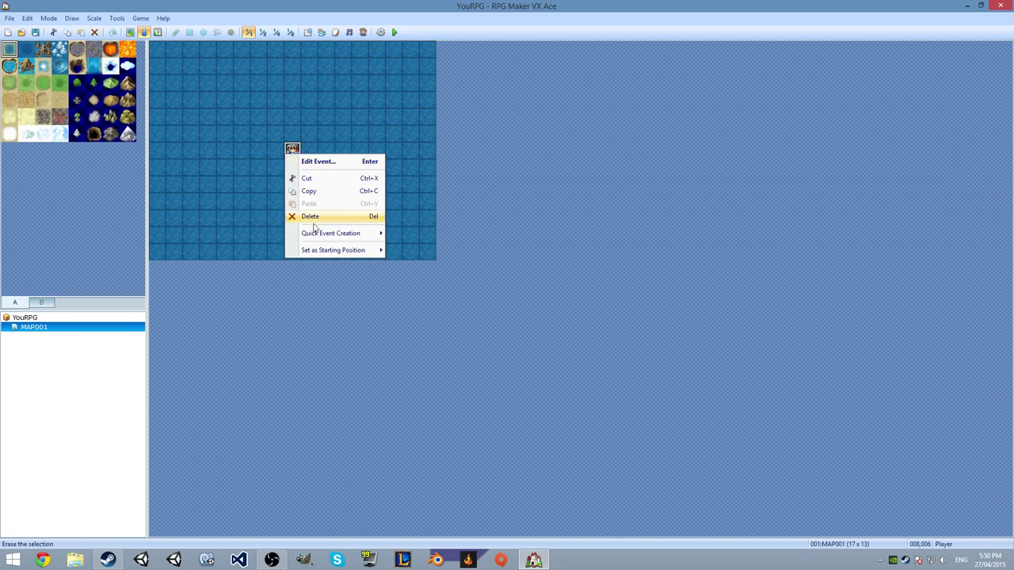
pyautogui.moveTo(317, 233)
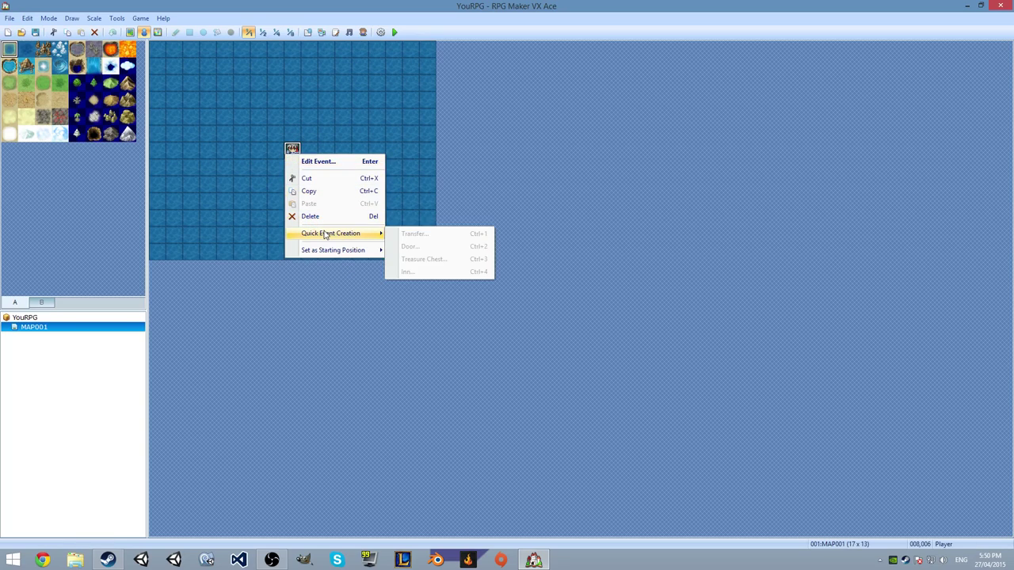
pyautogui.click(338, 279)
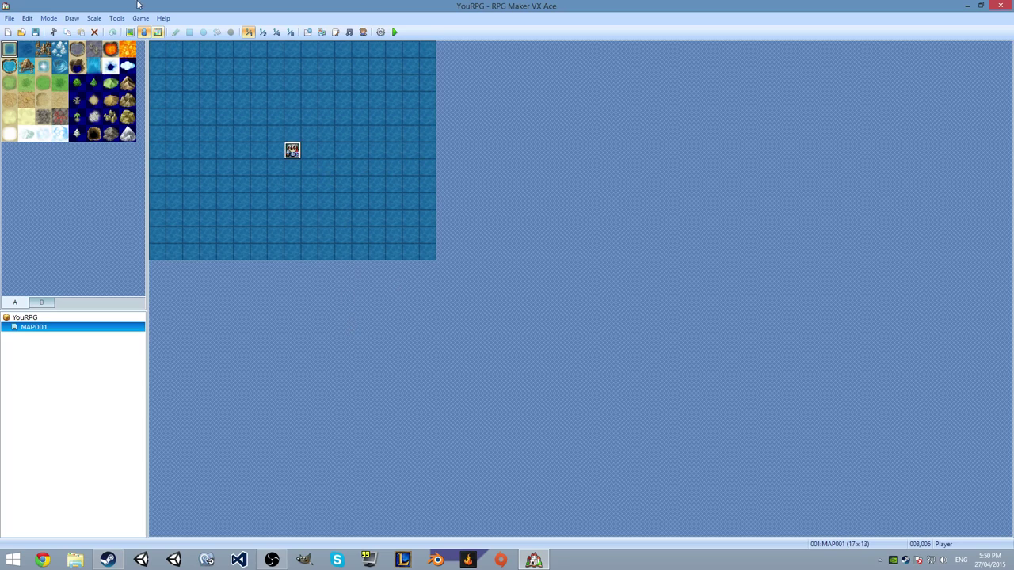
# Try the region and event editing modes, ending in map editing mode
pyautogui.click(157, 32)
pyautogui.click(144, 32)
pyautogui.click(131, 32)
pyautogui.click(143, 31)
pyautogui.click(130, 32)
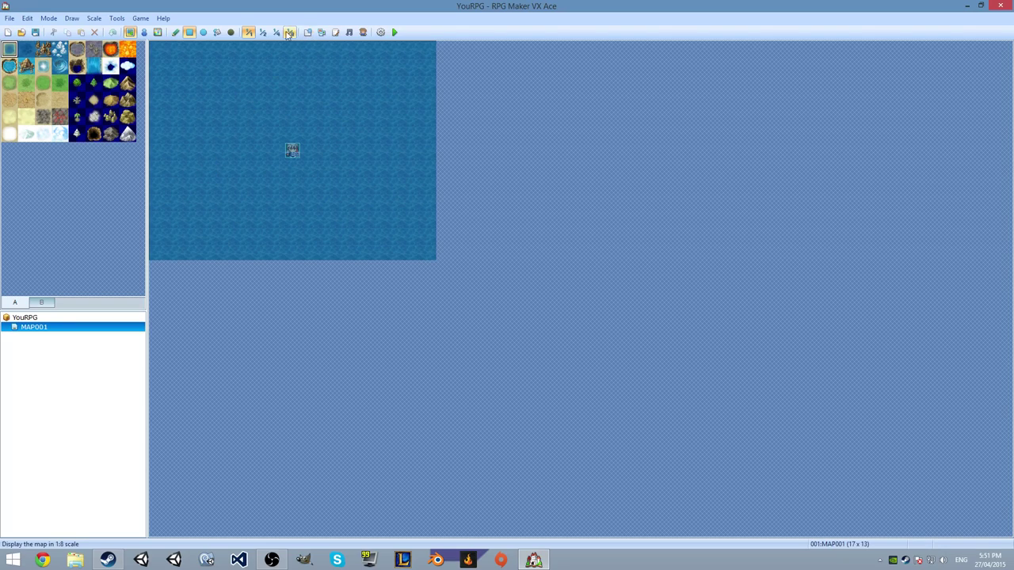
# View the map properties of MAP001 and close them without changing anything
pyautogui.click(262, 33)
pyautogui.click(247, 35)
pyautogui.rightClick(69, 340)
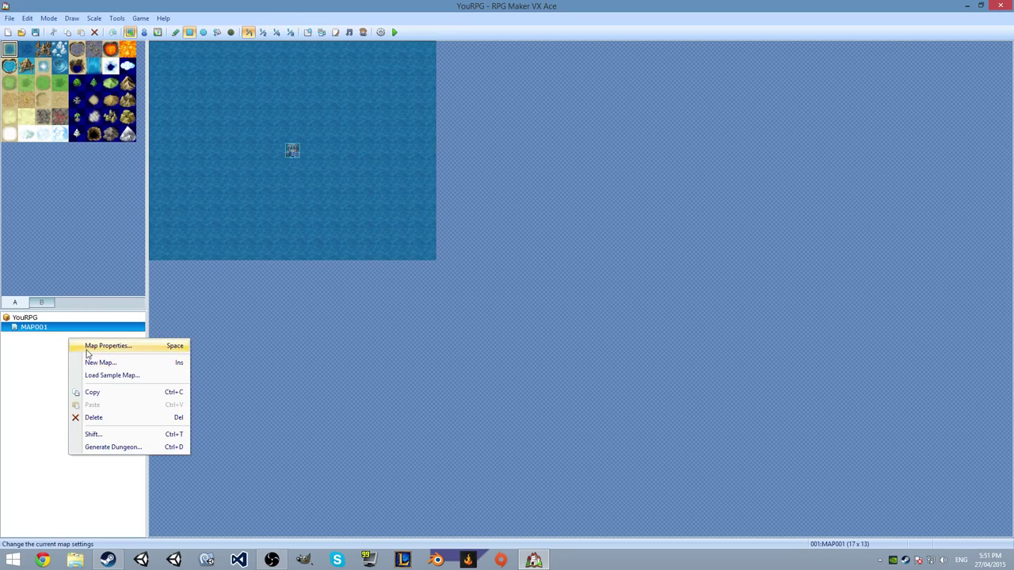
pyautogui.click(84, 346)
pyautogui.rightClick(78, 331)
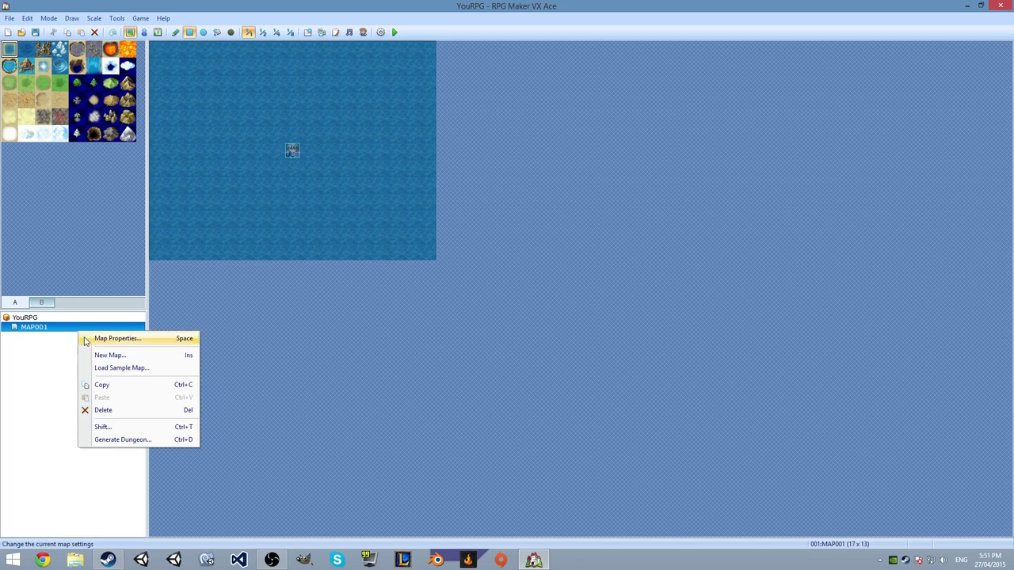
pyautogui.click(88, 339)
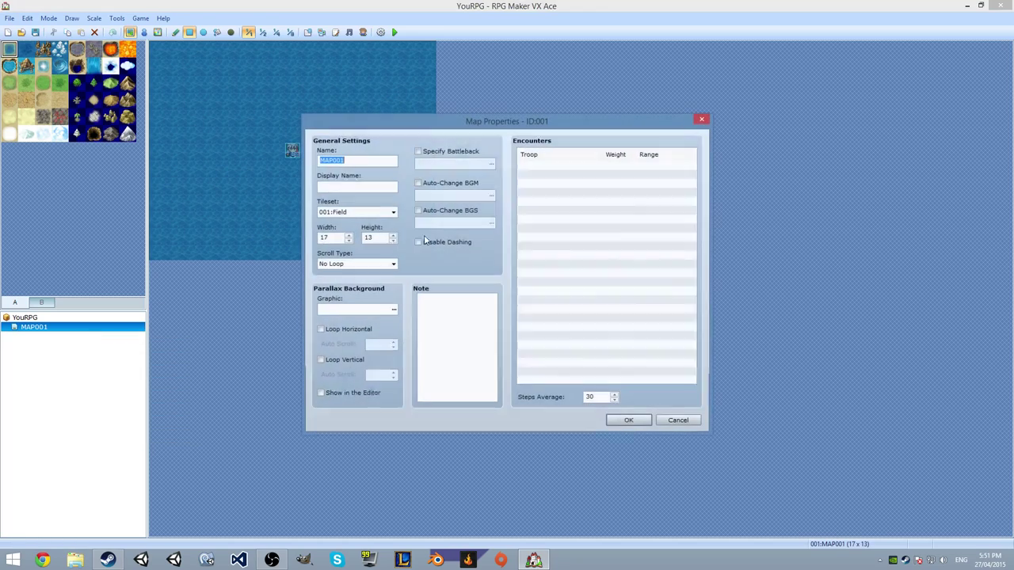
pyautogui.click(680, 422)
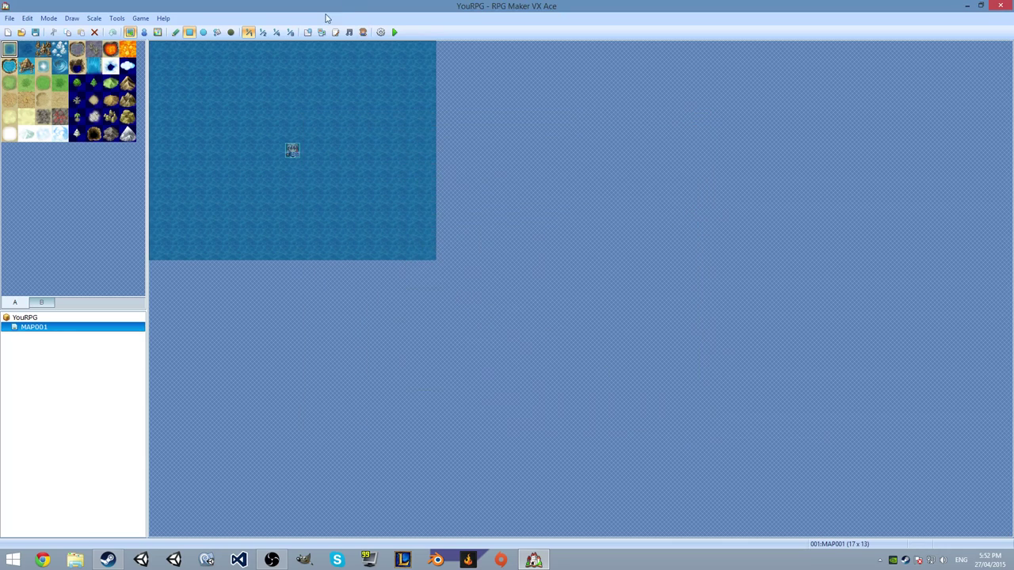
# Open the database and look through several characters in the Actors list
pyautogui.click(307, 35)
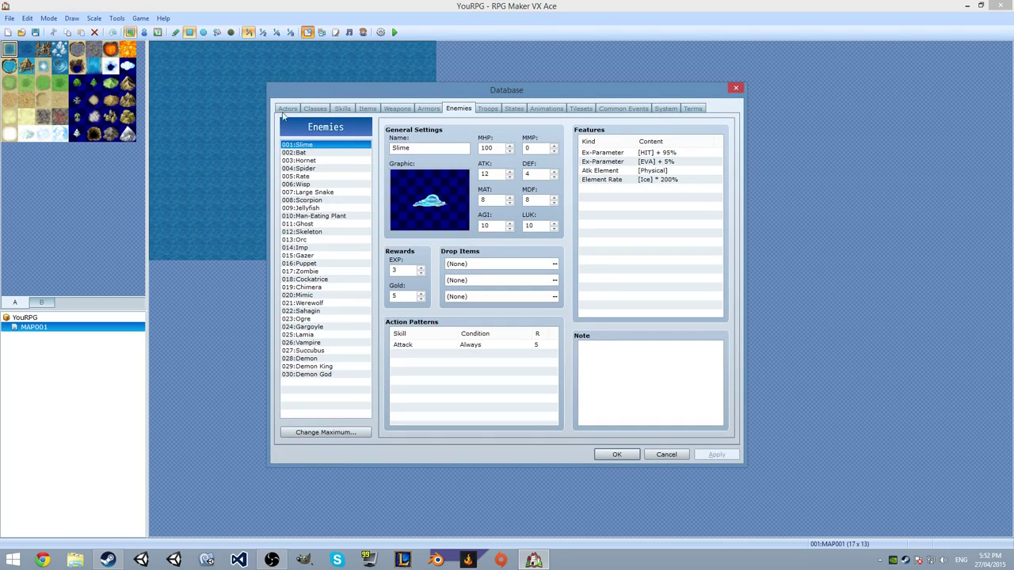
pyautogui.click(287, 110)
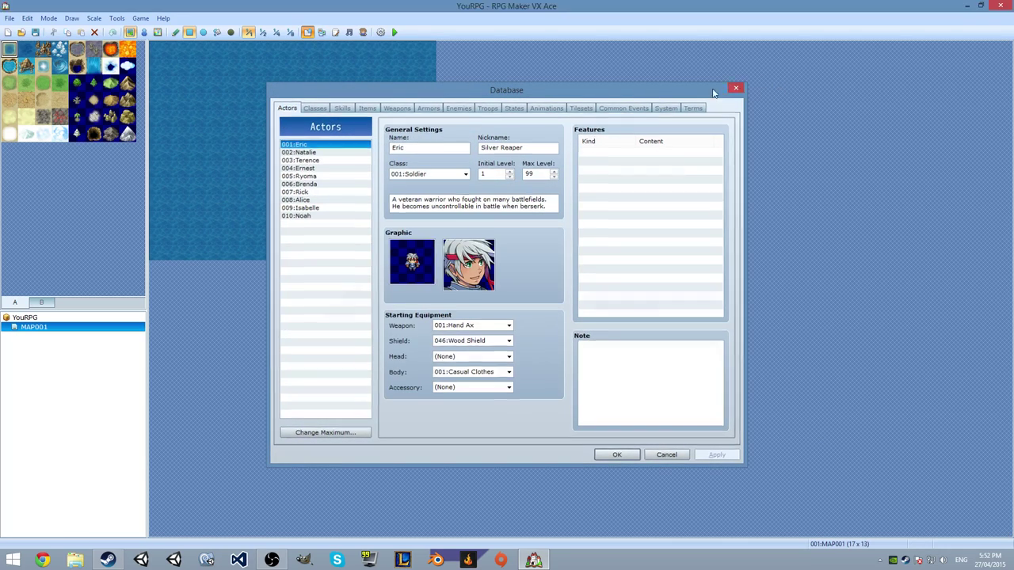
pyautogui.click(736, 88)
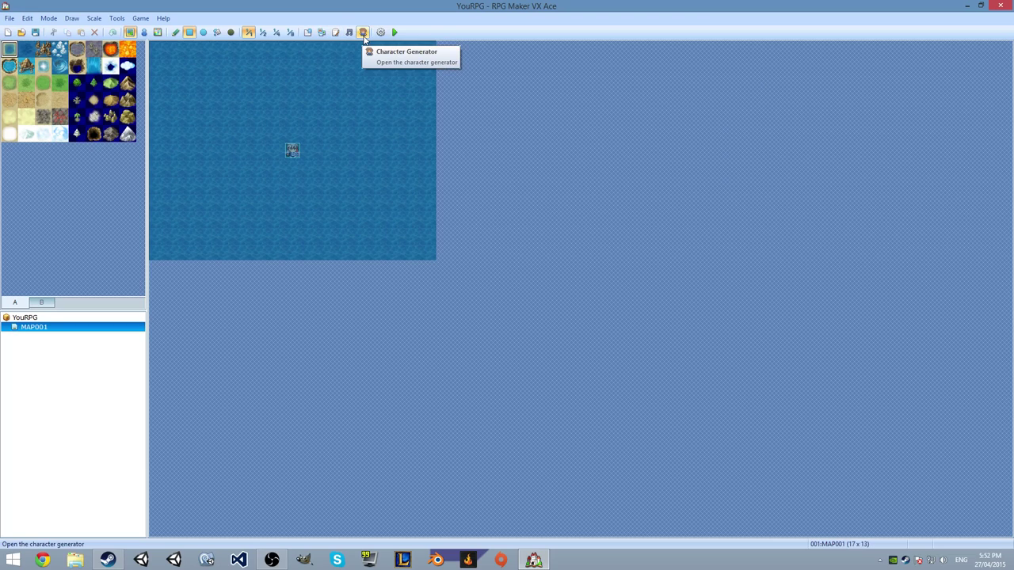
pyautogui.click(307, 33)
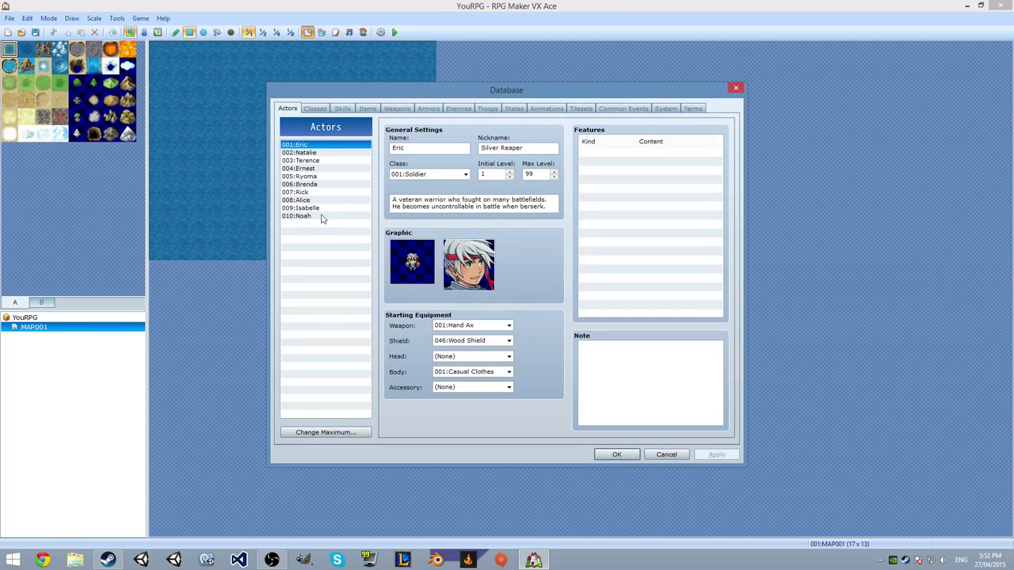
pyautogui.click(331, 153)
pyautogui.click(319, 161)
pyautogui.click(321, 176)
pyautogui.click(323, 207)
pyautogui.click(322, 215)
pyautogui.click(318, 209)
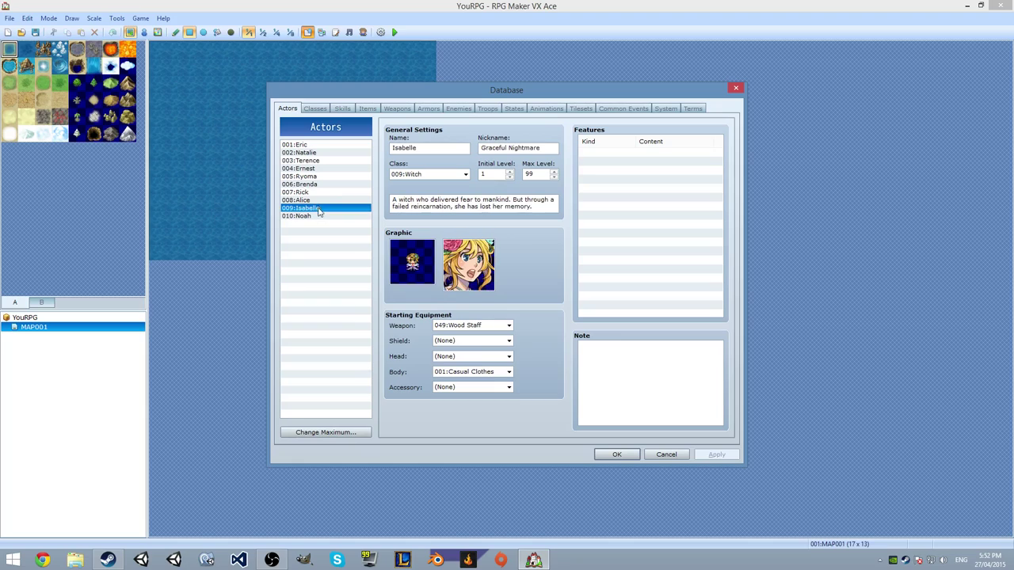
# Examine the first actor's name, nickname, available class options and profile description in the database
pyautogui.click(308, 145)
pyautogui.click(389, 148)
pyautogui.click(524, 149)
pyautogui.click(428, 174)
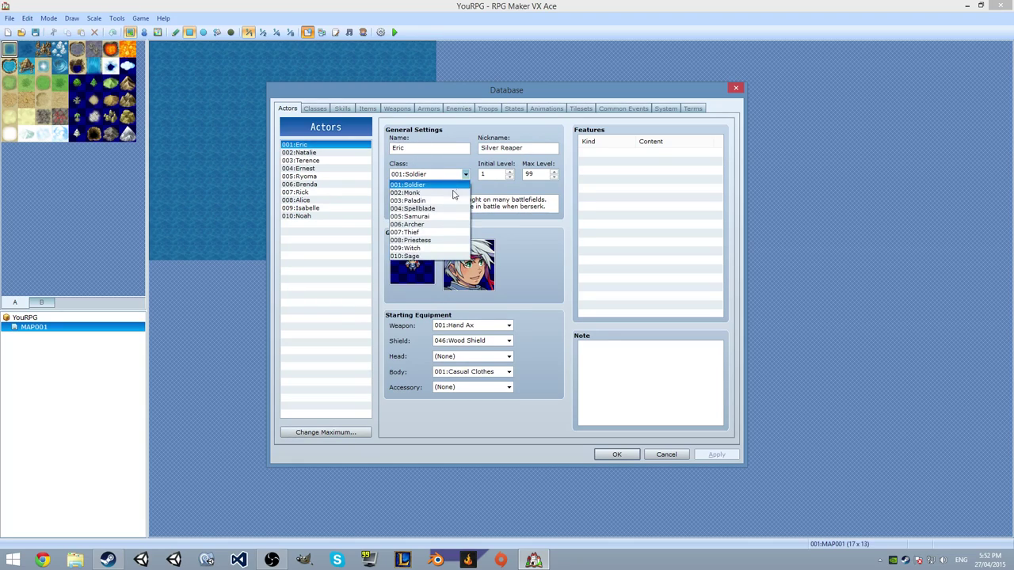
pyautogui.click(420, 184)
pyautogui.click(321, 152)
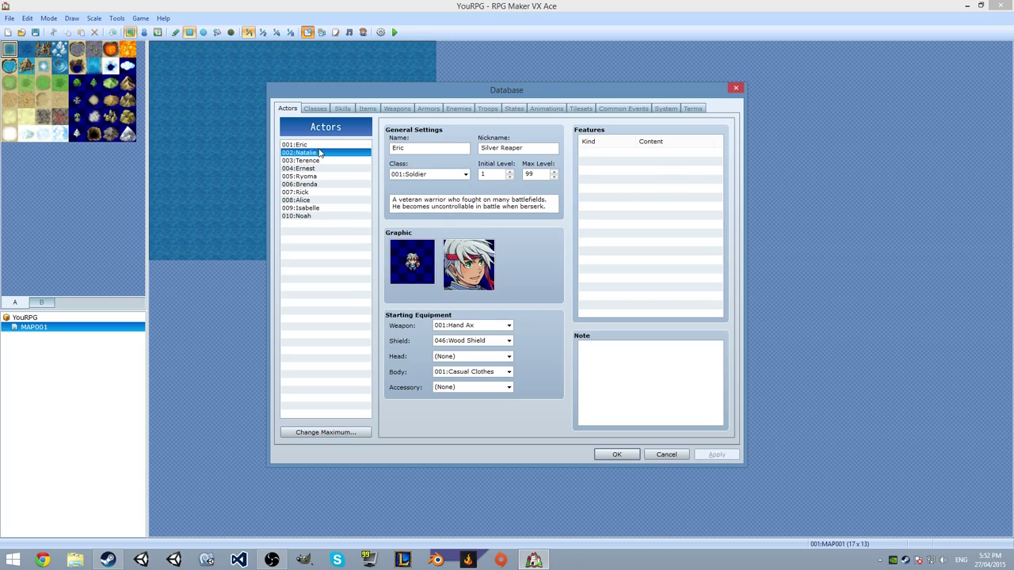
pyautogui.click(319, 161)
pyautogui.click(310, 145)
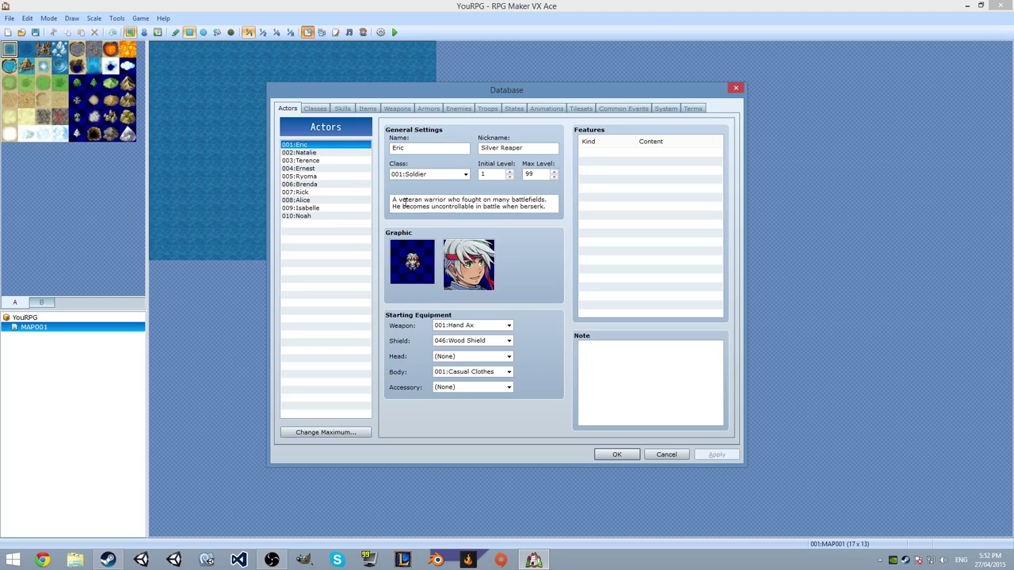
pyautogui.click(555, 208)
pyautogui.click(439, 208)
# Review actors 002 to 010 one after another, including their descriptions and graphics
pyautogui.click(316, 153)
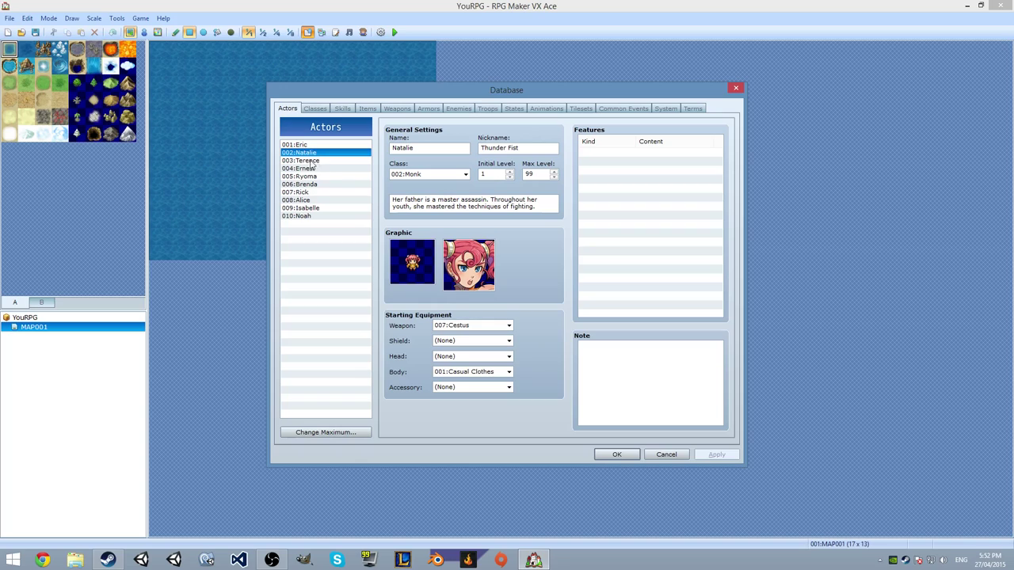
pyautogui.click(314, 161)
pyautogui.click(314, 169)
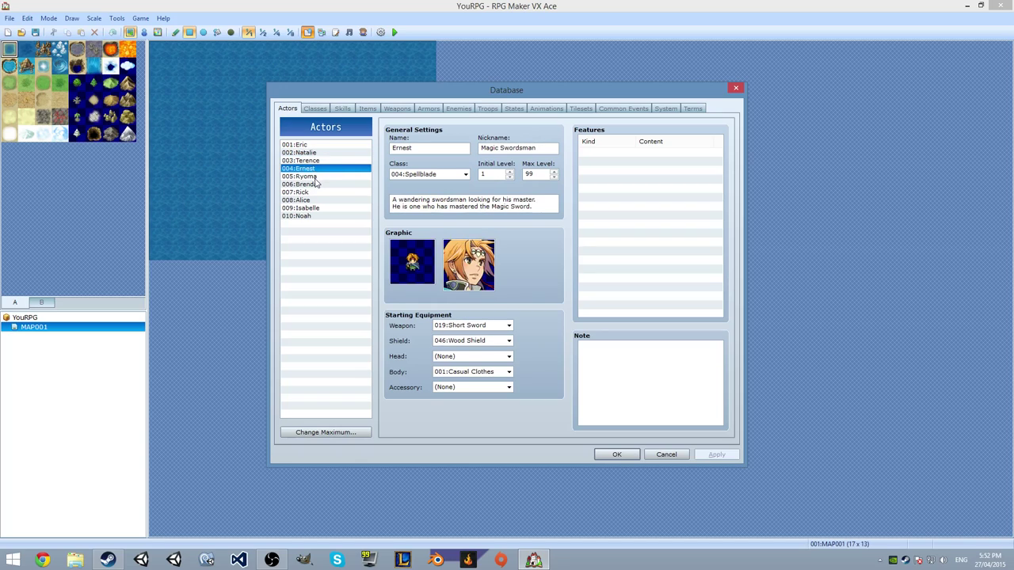
pyautogui.click(314, 176)
pyautogui.click(313, 185)
pyautogui.click(316, 192)
pyautogui.click(314, 201)
pyautogui.click(314, 208)
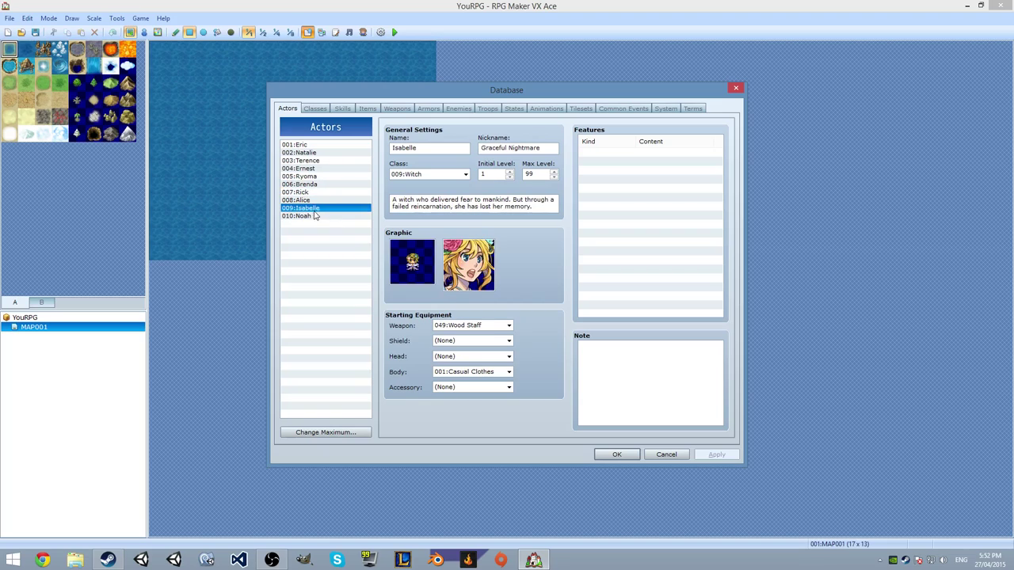
pyautogui.click(316, 217)
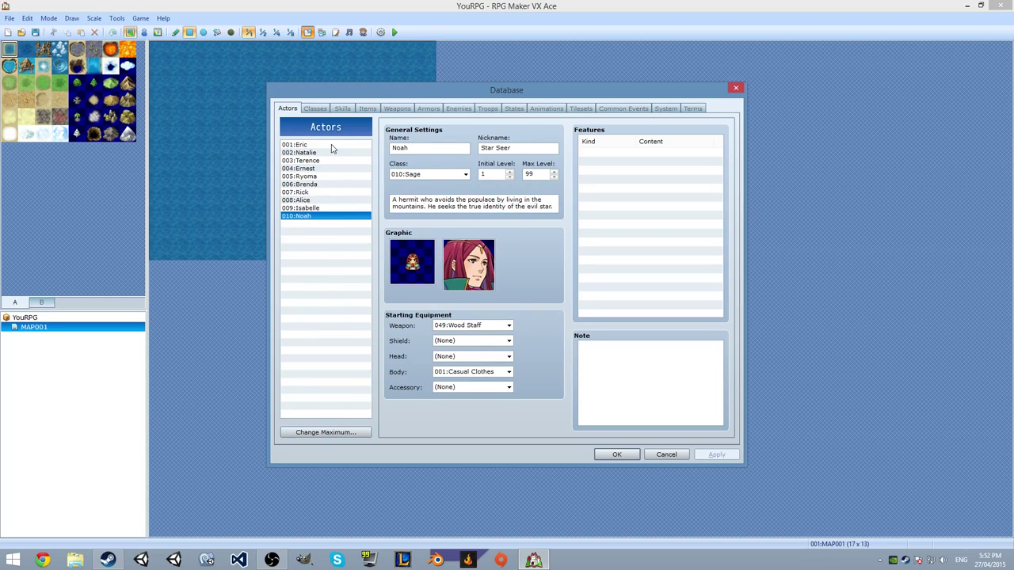
# Compare the class assigned to each actor from 001 to 010
pyautogui.click(332, 146)
pyautogui.click(441, 174)
pyautogui.click(300, 161)
pyautogui.click(300, 153)
pyautogui.click(301, 160)
pyautogui.click(302, 168)
pyautogui.click(303, 177)
pyautogui.click(305, 184)
pyautogui.click(305, 193)
pyautogui.click(306, 200)
pyautogui.click(309, 208)
pyautogui.click(310, 216)
pyautogui.click(413, 175)
pyautogui.click(404, 163)
# Return to the first actor and inspect its note, description and features areas
pyautogui.click(313, 146)
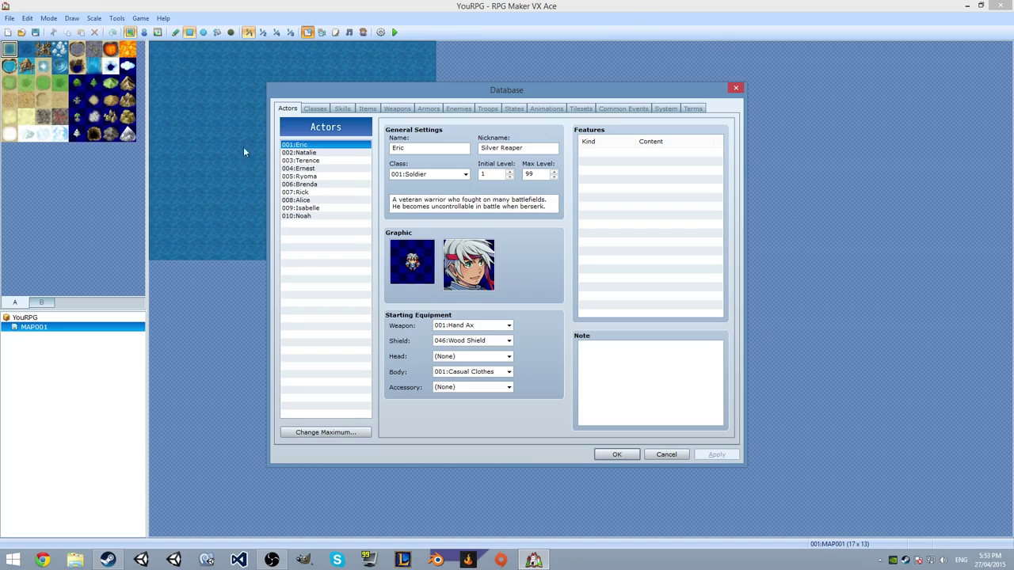
pyautogui.click(608, 361)
pyautogui.moveTo(543, 206); pyautogui.dragTo(392, 200)
pyautogui.click(588, 234)
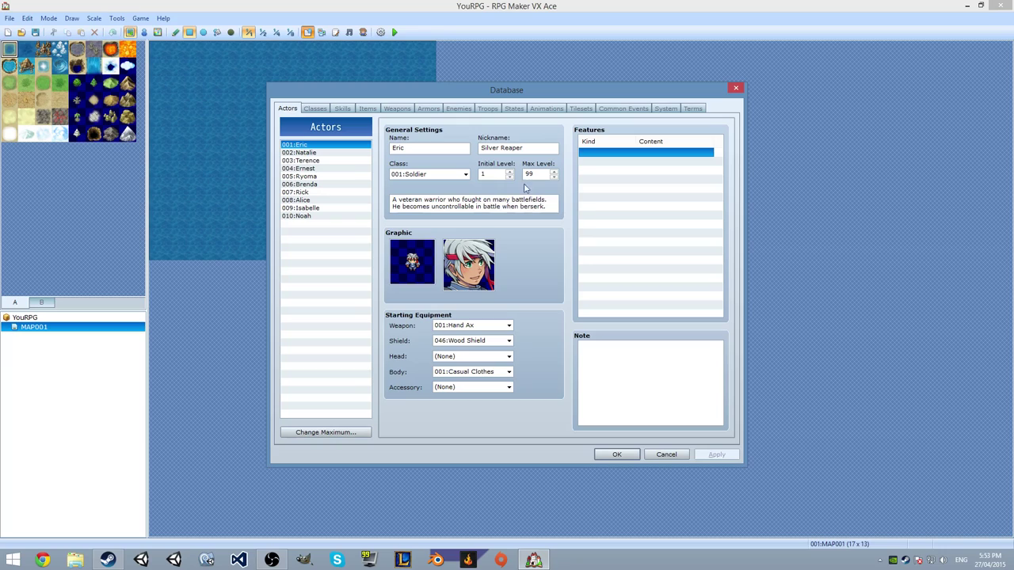
# Open a new feature entry for the first actor and examine the Element Rate options
pyautogui.doubleClick(616, 153)
pyautogui.click(611, 165)
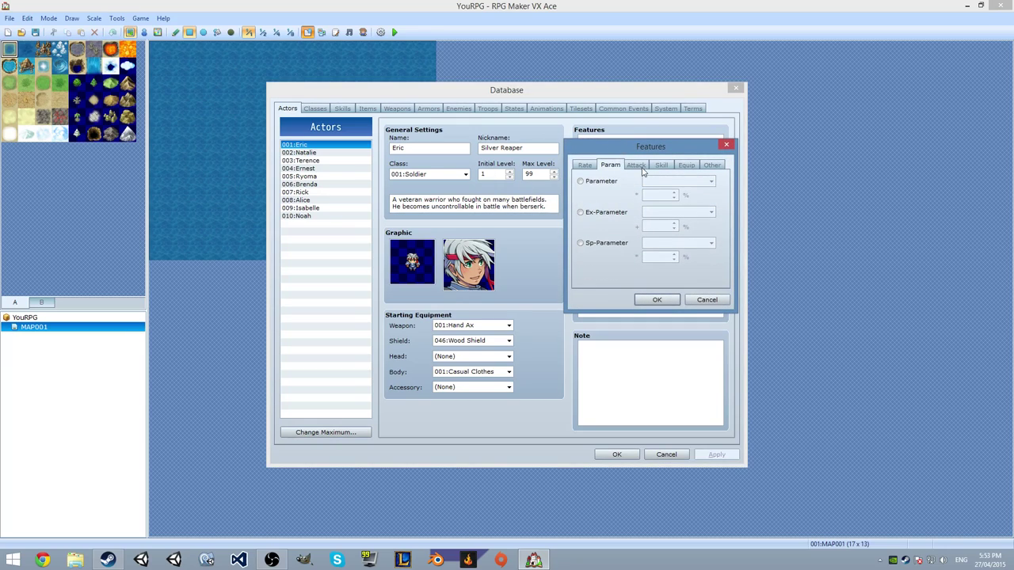
pyautogui.click(585, 165)
pyautogui.click(664, 179)
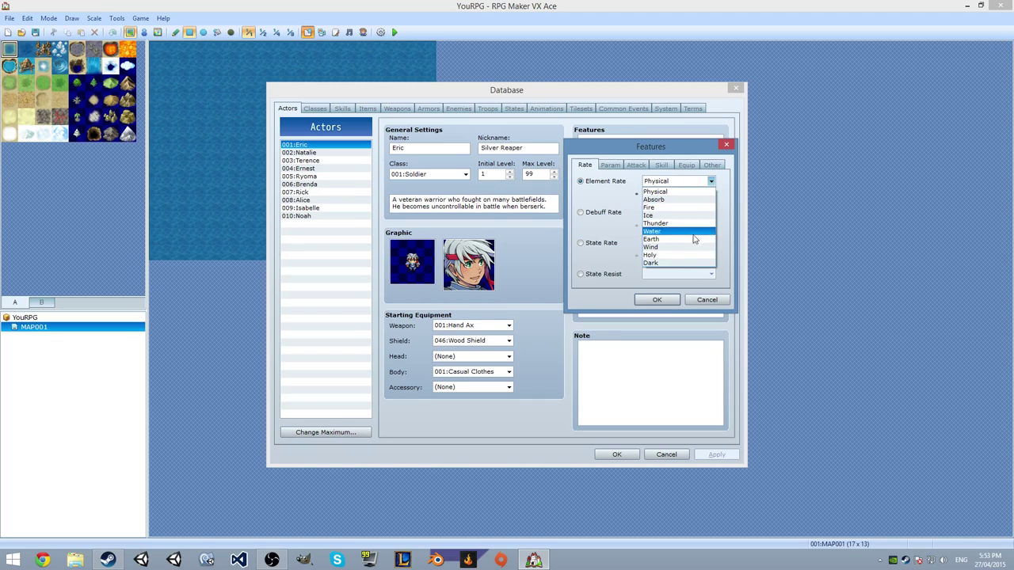
pyautogui.click(686, 287)
pyautogui.click(650, 182)
pyautogui.click(727, 226)
# Examine the Debuff Rate, State Rate and State Resist options for the actor's new feature
pyautogui.click(610, 213)
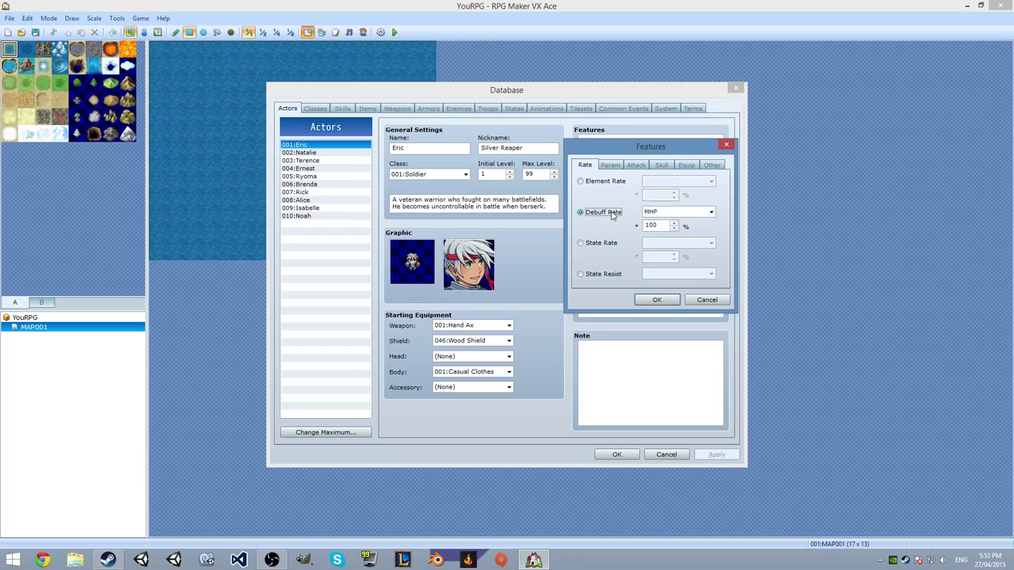
pyautogui.click(660, 213)
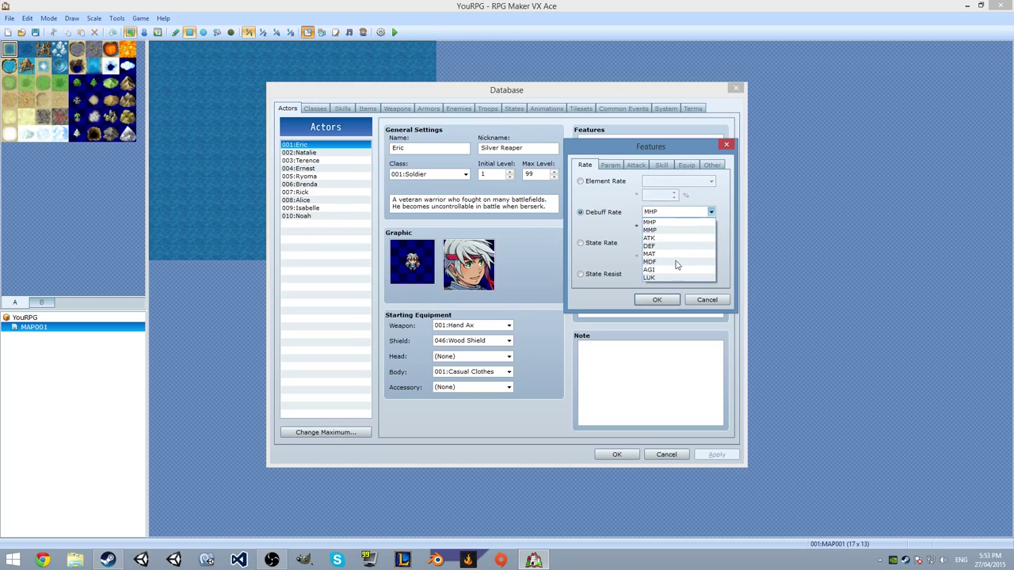
pyautogui.click(585, 245)
pyautogui.click(585, 245)
pyautogui.click(658, 243)
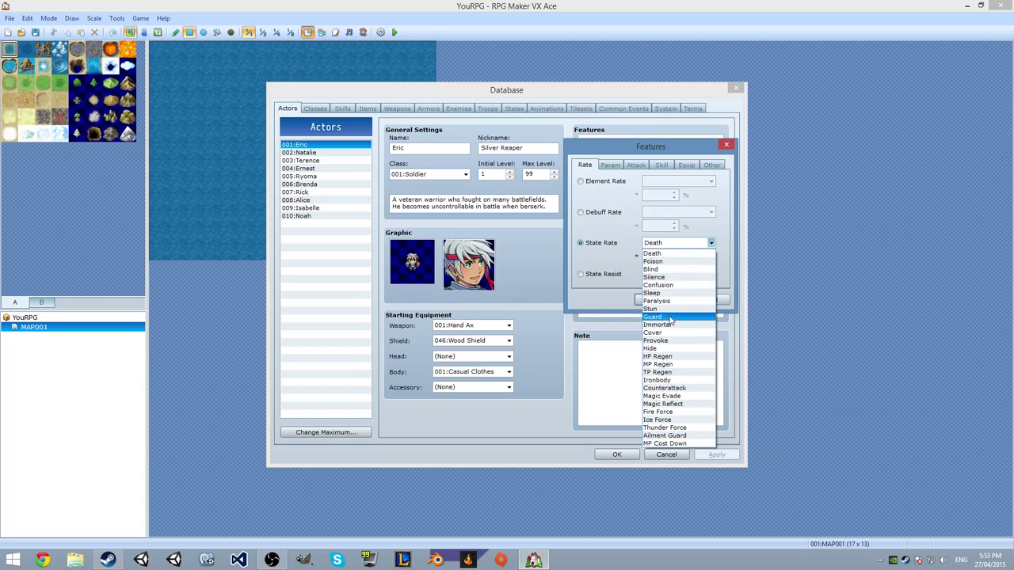
pyautogui.click(585, 275)
pyautogui.click(617, 275)
pyautogui.click(666, 274)
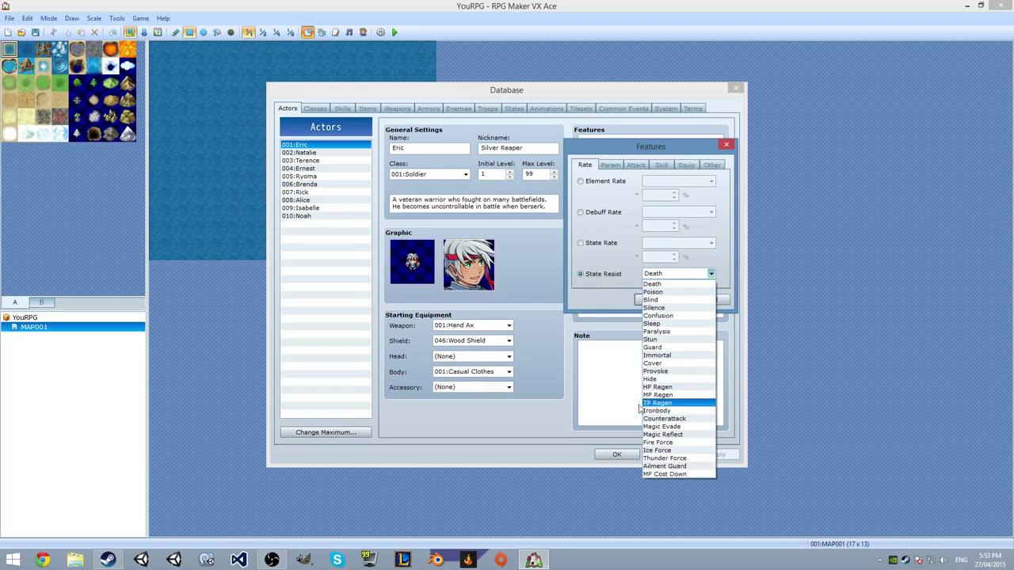
pyautogui.click(584, 244)
pyautogui.click(598, 247)
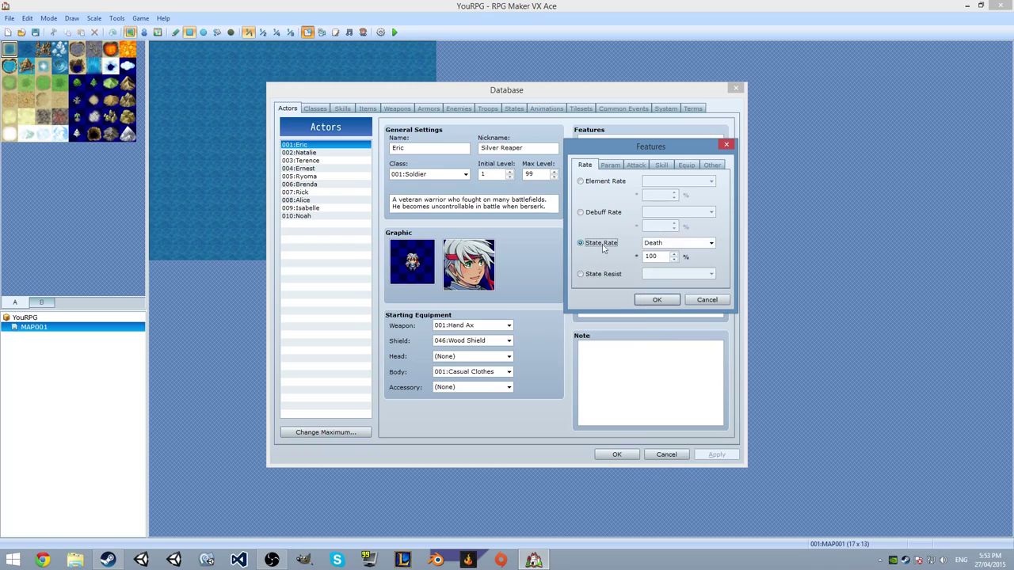
# Review the State Rate and Element Rate choices in the first actor's new feature
pyautogui.click(659, 243)
pyautogui.click(585, 245)
pyautogui.click(594, 183)
# Examine the Parameter, Ex-Parameter and Sp-Parameter options for the new feature
pyautogui.click(611, 165)
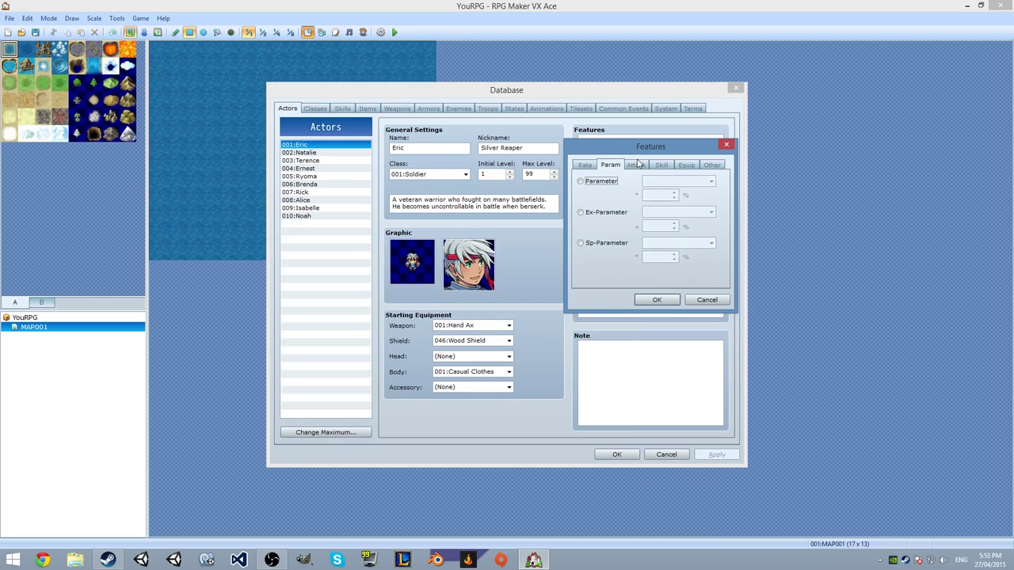
pyautogui.click(610, 182)
pyautogui.click(666, 181)
pyautogui.click(600, 214)
pyautogui.click(603, 212)
pyautogui.click(617, 242)
pyautogui.click(630, 215)
pyautogui.click(673, 213)
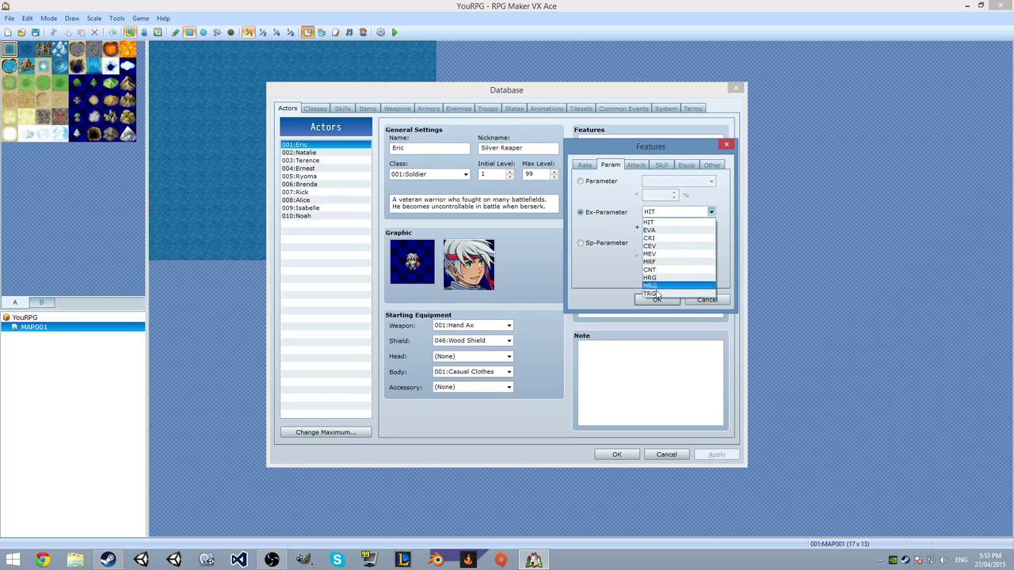
# Compare the choices offered for Parameter with those offered for Ex-Parameter
pyautogui.click(612, 183)
pyautogui.click(610, 184)
pyautogui.click(674, 181)
pyautogui.click(609, 213)
pyautogui.click(609, 213)
pyautogui.click(673, 212)
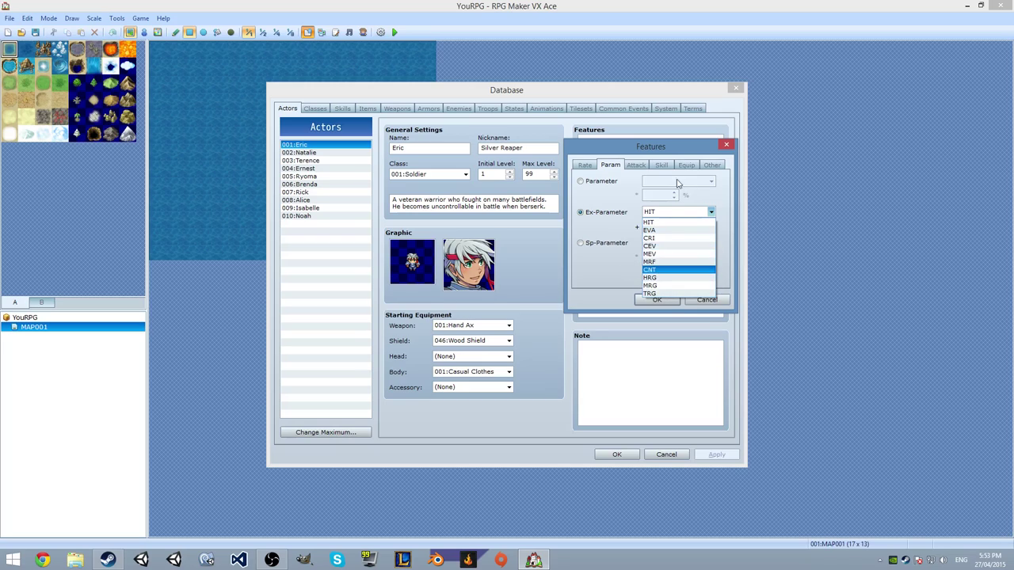
# Go through the attack-related feature options and their value fields
pyautogui.click(634, 168)
pyautogui.click(639, 171)
pyautogui.click(583, 181)
pyautogui.click(643, 184)
pyautogui.click(582, 199)
pyautogui.click(654, 200)
pyautogui.click(617, 236)
pyautogui.click(610, 231)
pyautogui.click(610, 248)
# Examine the Add Skill Type and Seal Skill Type options for the new feature
pyautogui.click(660, 166)
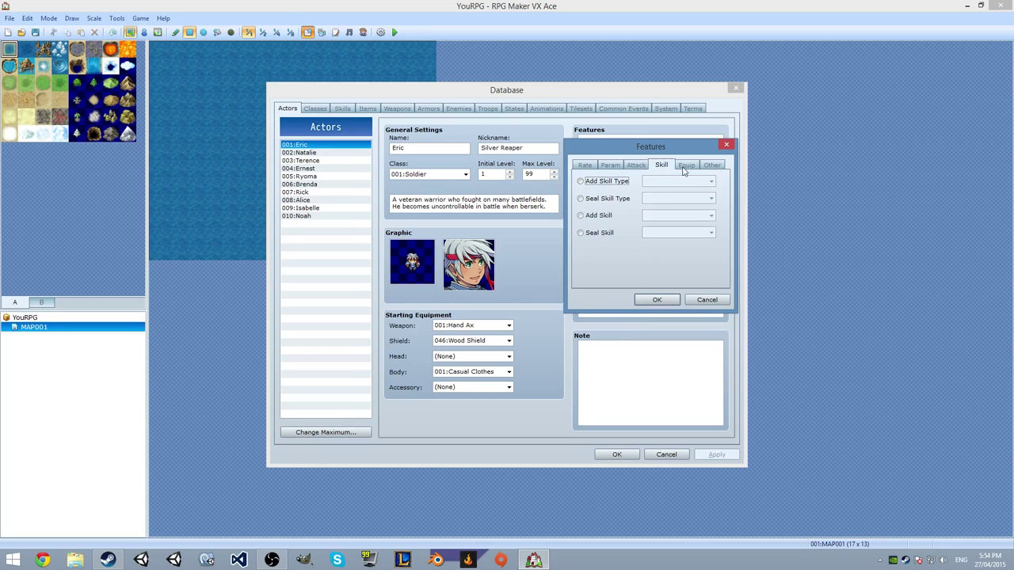
pyautogui.click(614, 181)
pyautogui.click(674, 181)
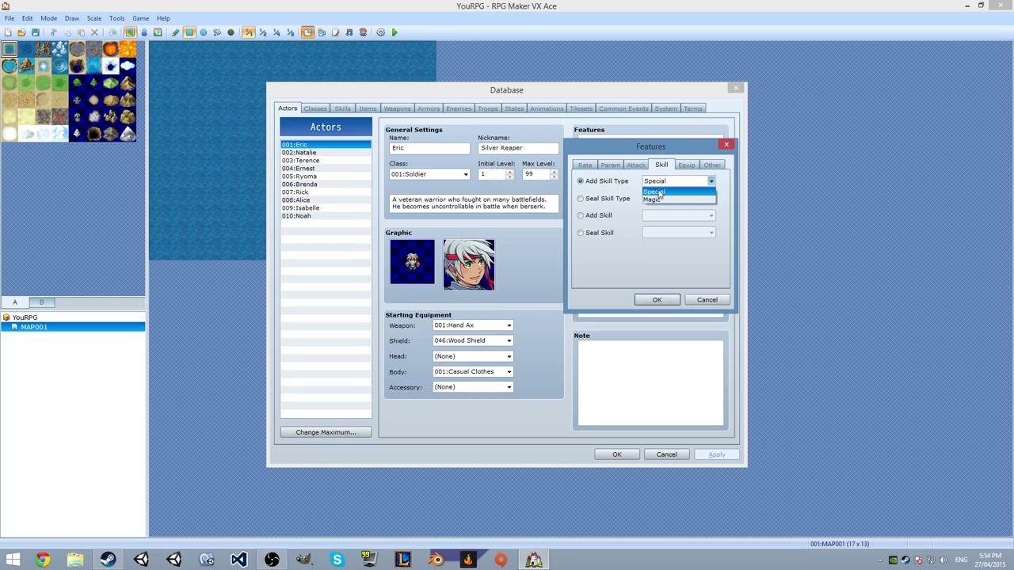
pyautogui.click(602, 200)
pyautogui.click(606, 201)
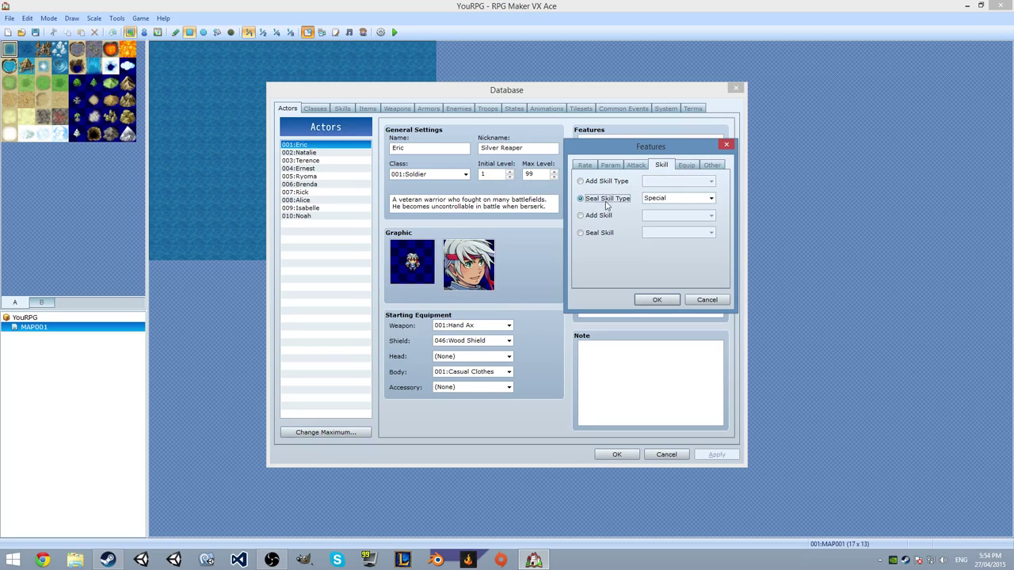
# Browse the skills offered under Add Skill and Seal Skill
pyautogui.click(602, 215)
pyautogui.click(601, 233)
pyautogui.click(601, 215)
pyautogui.click(674, 216)
pyautogui.scroll(-6, 660, 379)
pyautogui.scroll(7, 659, 379)
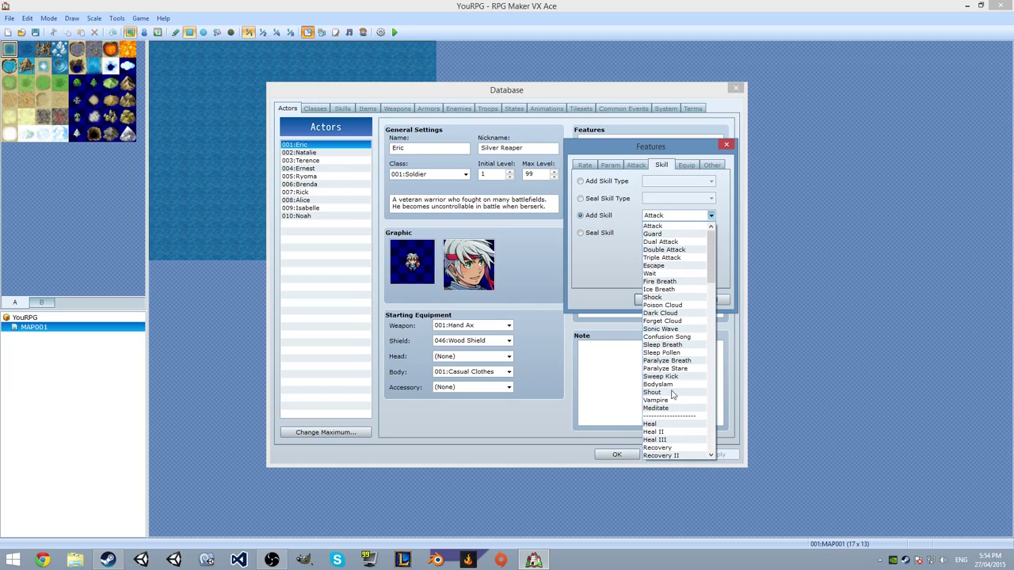
pyautogui.moveTo(710, 259); pyautogui.dragTo(709, 226)
pyautogui.click(595, 231)
pyautogui.click(583, 233)
pyautogui.click(643, 233)
pyautogui.click(624, 256)
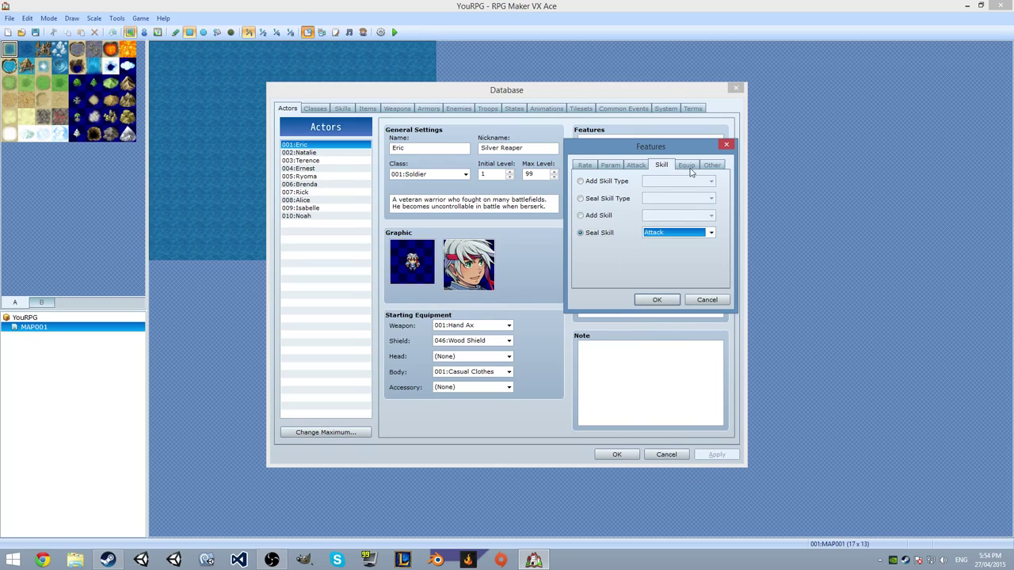
# Glance at the equipment feature options and recheck the Add Skill Type choices
pyautogui.click(688, 167)
pyautogui.click(599, 234)
pyautogui.press('Down')
pyautogui.click(607, 182)
pyautogui.click(659, 166)
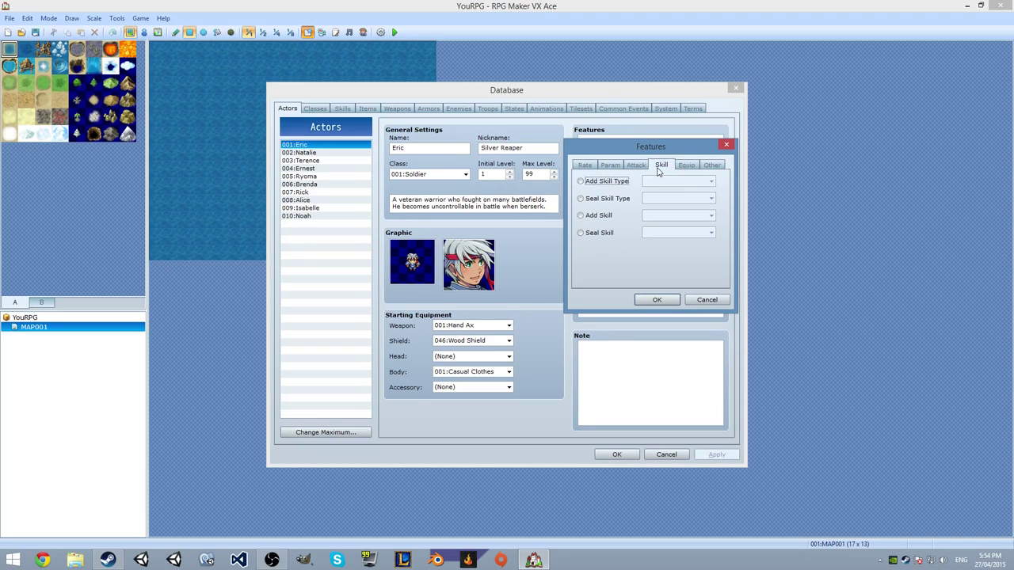
pyautogui.click(688, 167)
pyautogui.click(660, 166)
pyautogui.click(588, 182)
pyautogui.click(671, 182)
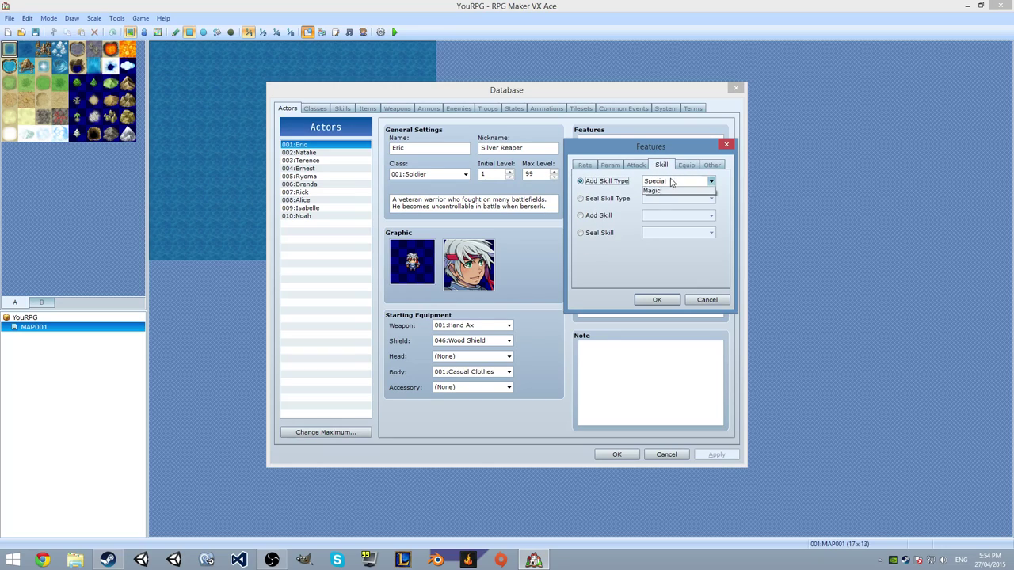
pyautogui.click(664, 192)
# Examine the weapon types under Equip Weapon and the Equip Armor option
pyautogui.click(686, 166)
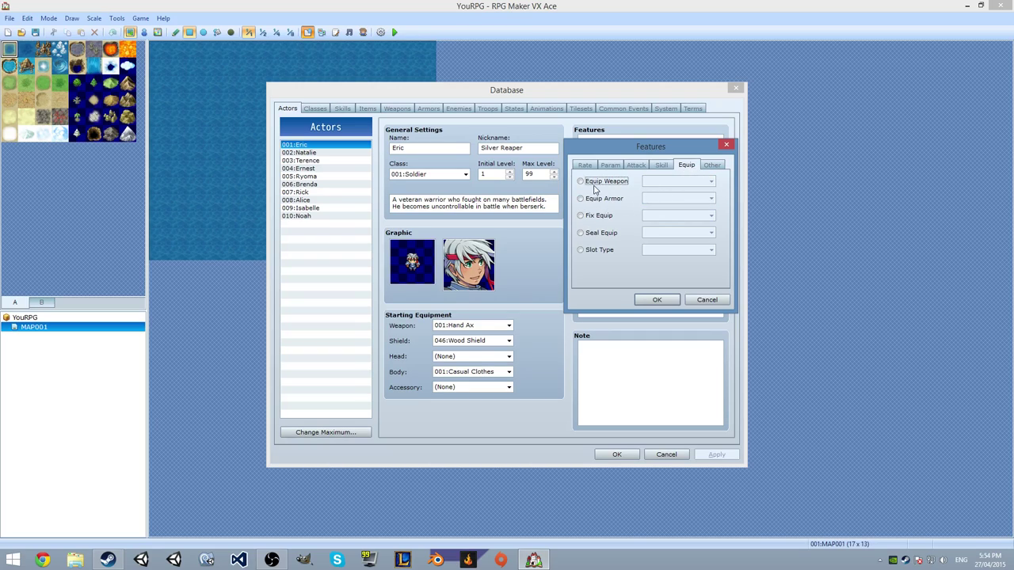
pyautogui.click(630, 187)
pyautogui.click(659, 186)
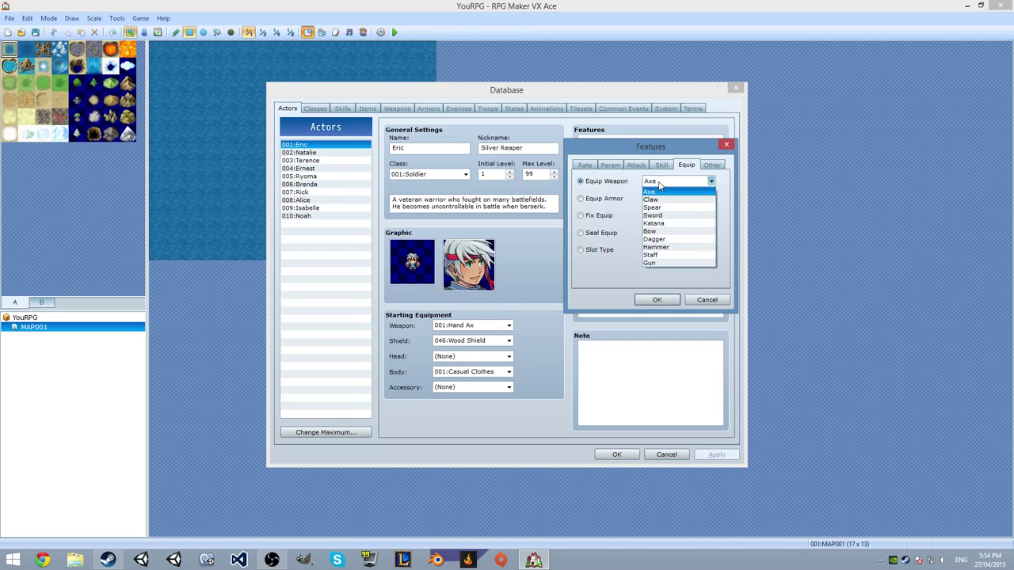
pyautogui.click(620, 203)
pyautogui.click(616, 199)
# Compare the equipment slots offered by Fix Equip and Seal Equip
pyautogui.click(599, 216)
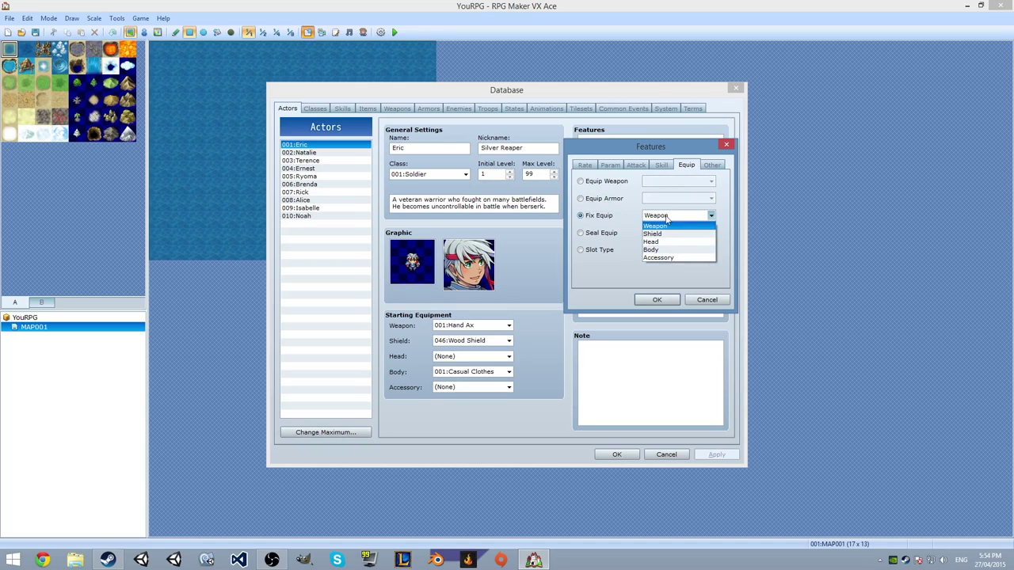
pyautogui.click(600, 235)
pyautogui.click(663, 215)
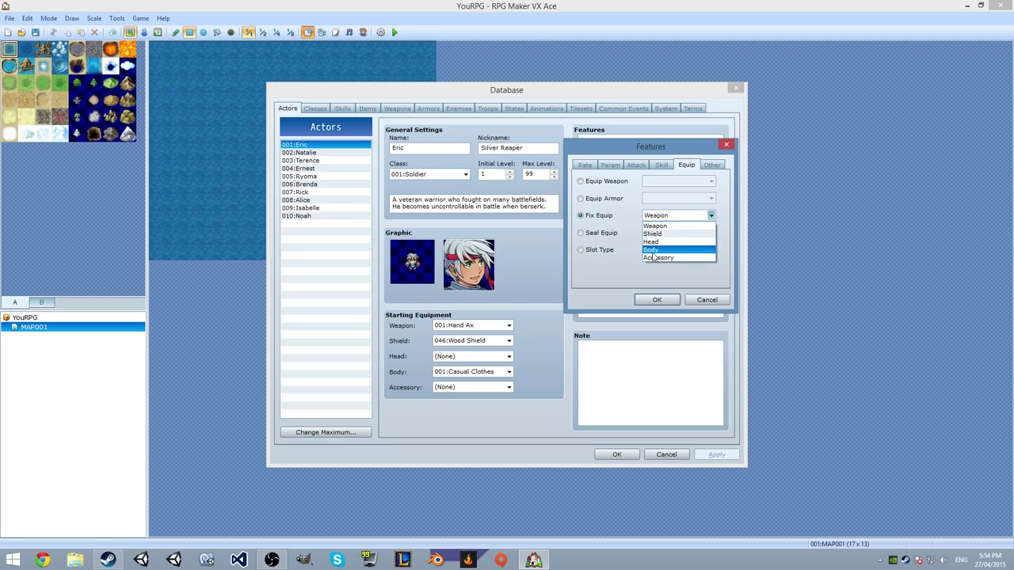
pyautogui.click(606, 235)
pyautogui.click(663, 232)
# Check the Slot Type feature option and choose Dual Wield in it
pyautogui.click(592, 250)
pyautogui.click(594, 250)
pyautogui.click(679, 250)
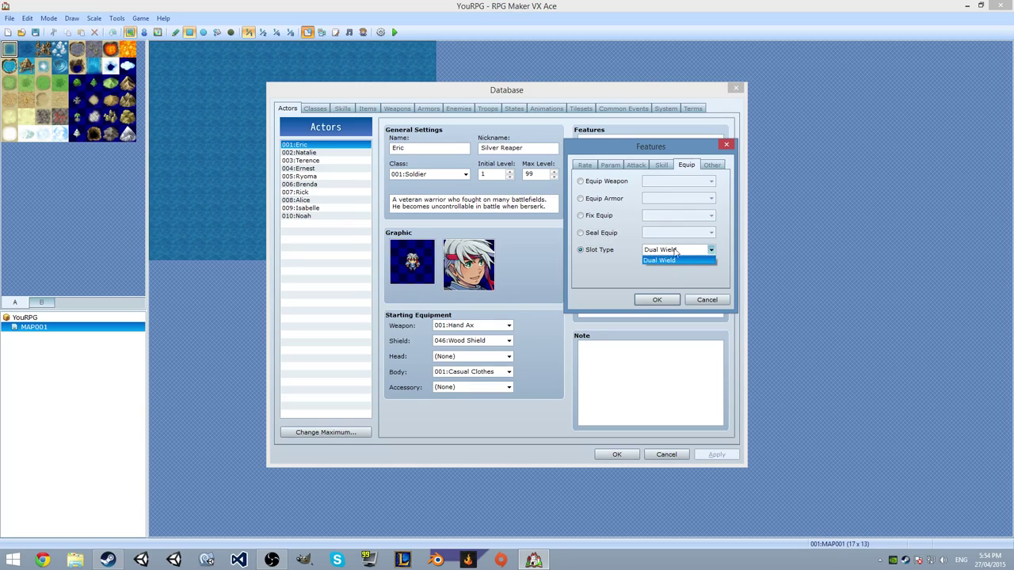
pyautogui.click(664, 260)
# Examine the Special Flag and Collapse Effect choices among the other feature options
pyautogui.click(712, 166)
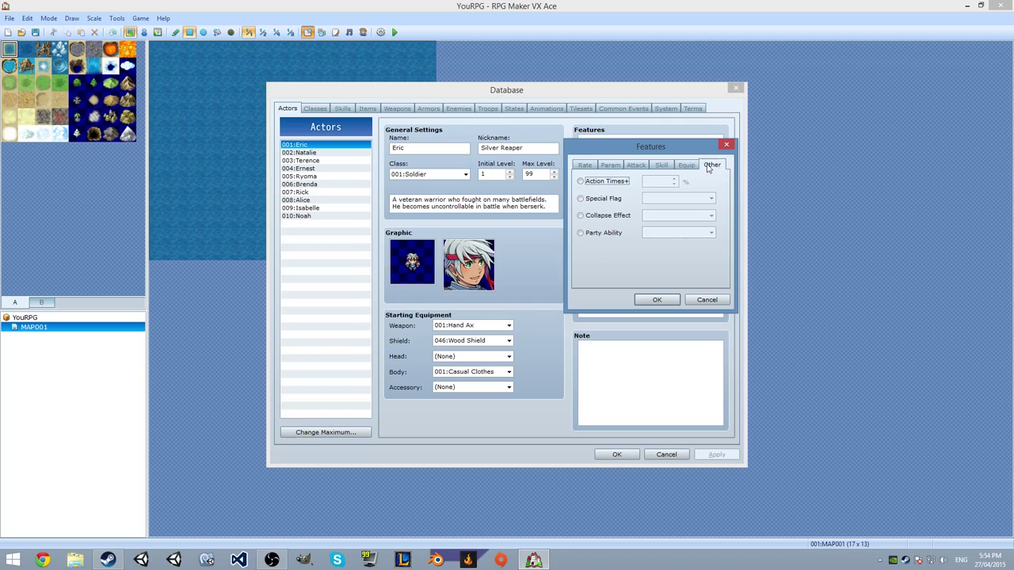
pyautogui.click(596, 199)
pyautogui.click(665, 198)
pyautogui.click(611, 215)
pyautogui.click(665, 215)
# Browse the Party Ability choices and discard the new feature entry
pyautogui.click(602, 233)
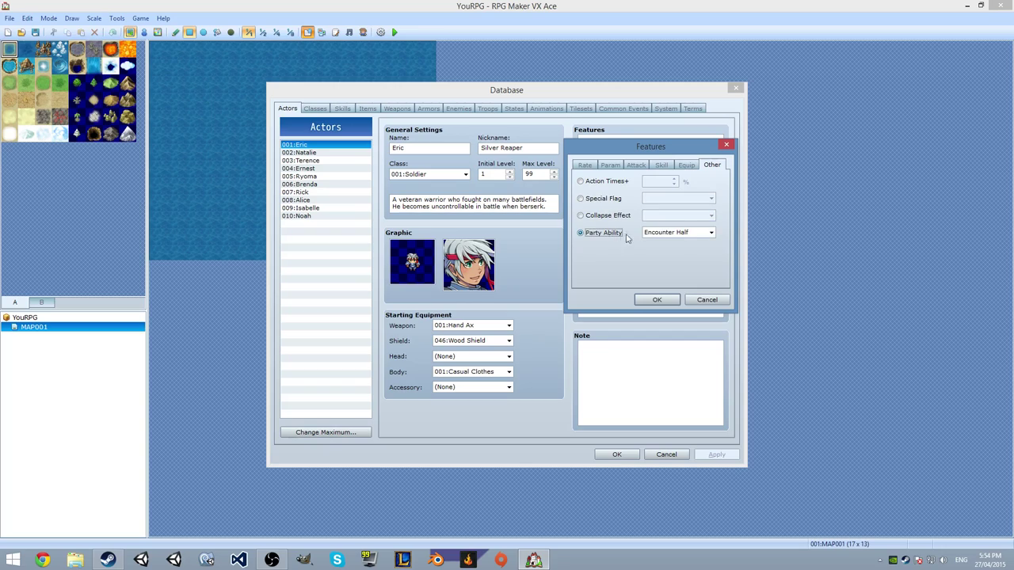
pyautogui.click(669, 232)
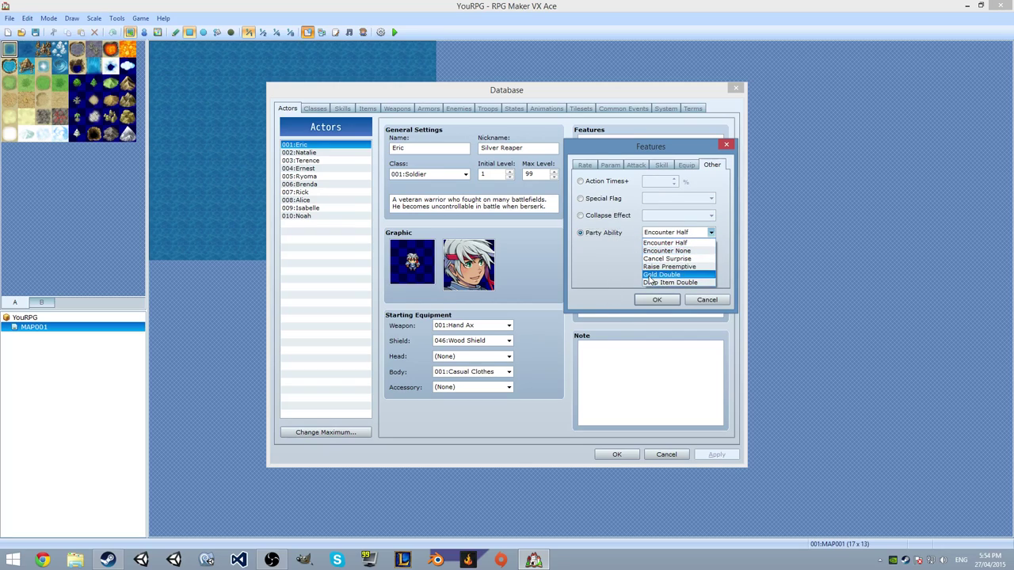
pyautogui.click(613, 270)
pyautogui.click(677, 232)
pyautogui.click(677, 232)
pyautogui.click(677, 232)
pyautogui.click(678, 258)
pyautogui.click(677, 232)
pyautogui.click(678, 242)
pyautogui.click(675, 232)
pyautogui.press('Down')
pyautogui.press('Down')
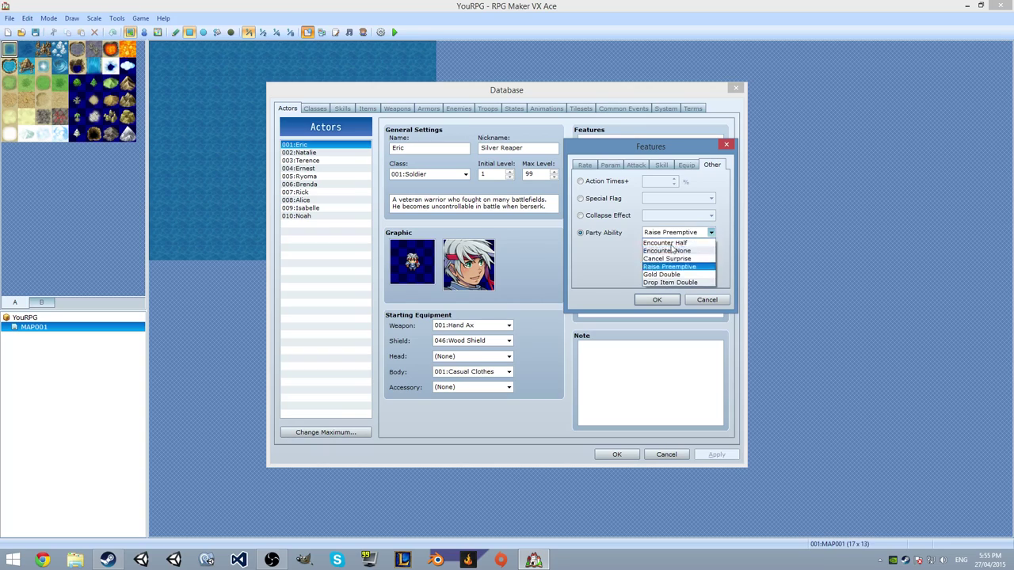
pyautogui.click(670, 271)
pyautogui.click(707, 300)
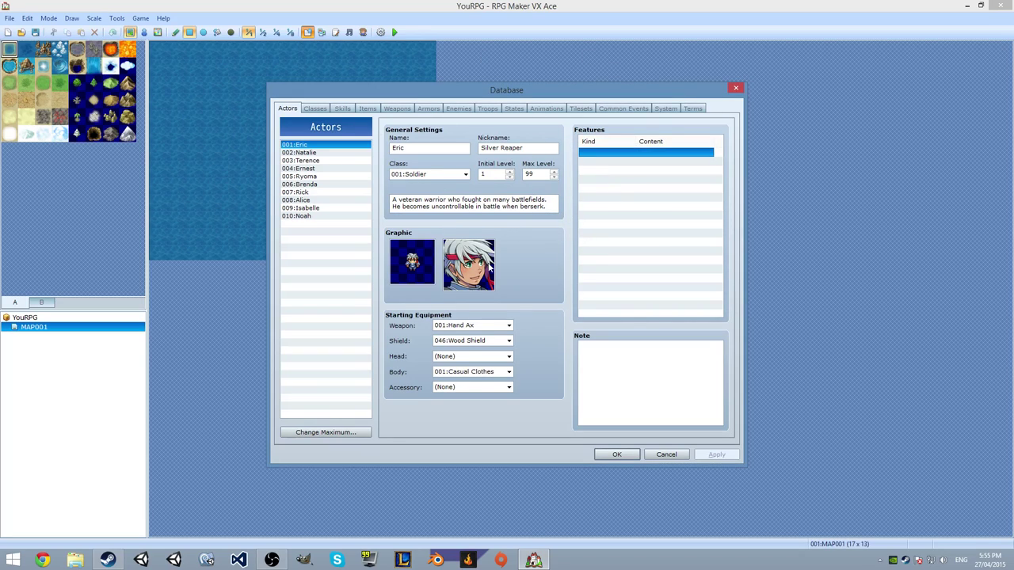
# Inspect the first actor's class and the weapons available as starting equipment
pyautogui.click(413, 176)
pyautogui.click(501, 277)
pyautogui.click(491, 326)
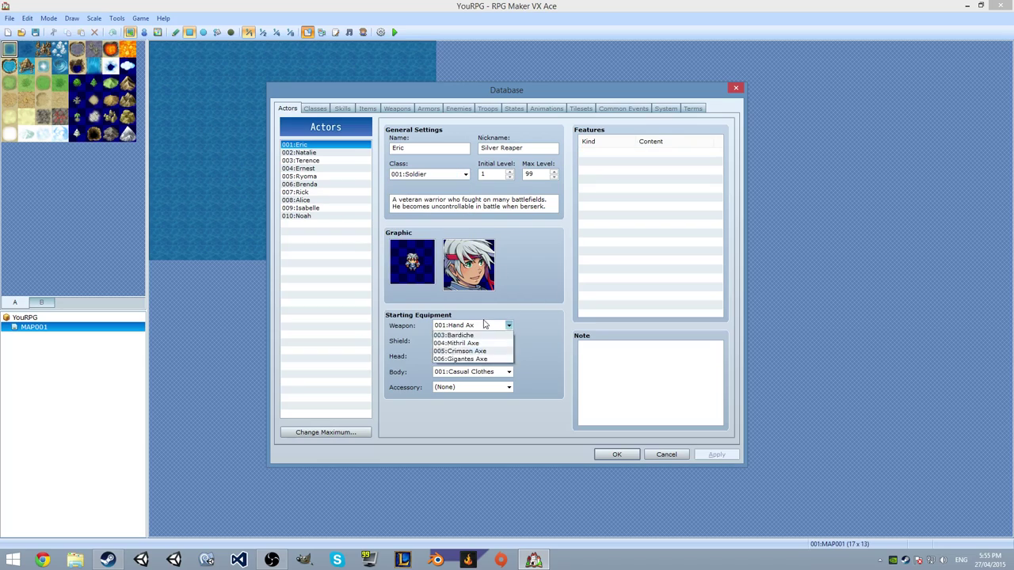
pyautogui.click(523, 359)
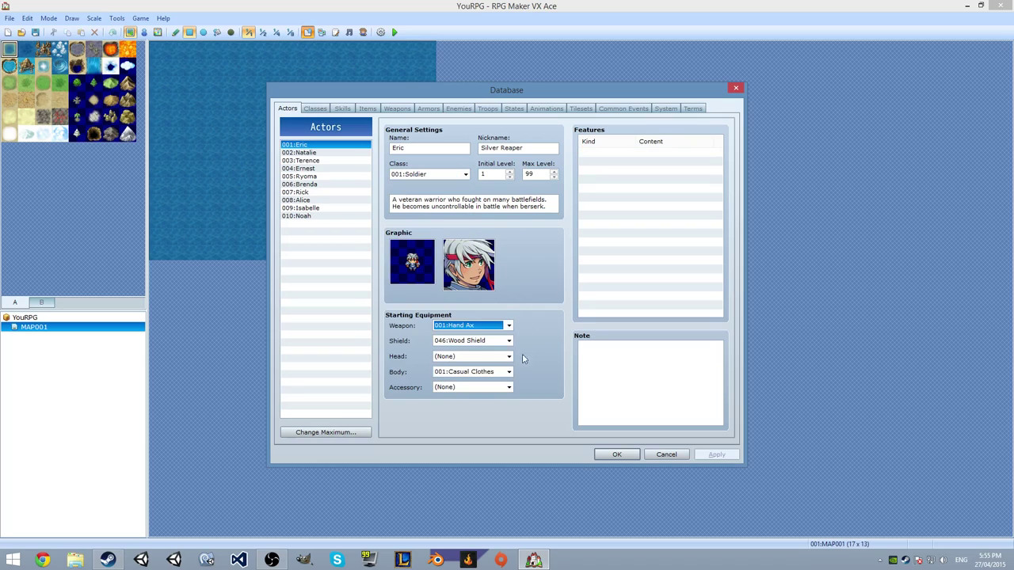
# View the settings of actors 002 to 005 one after another
pyautogui.click(339, 152)
pyautogui.press('Down')
pyautogui.press('Down')
pyautogui.press('Down')
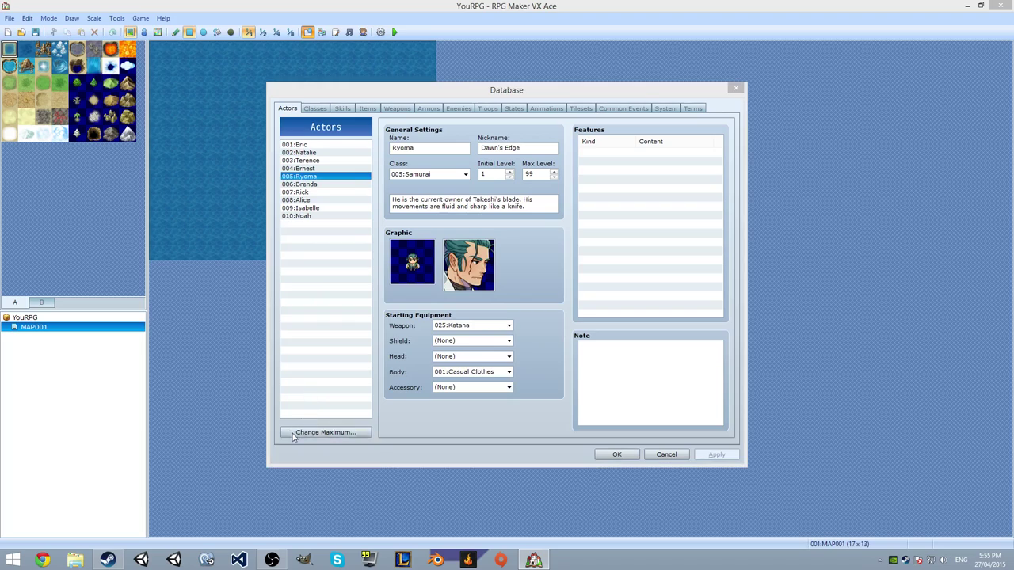
# Look at the option for changing the maximum number of actors and return to actor 001
pyautogui.click(325, 432)
pyautogui.click(350, 446)
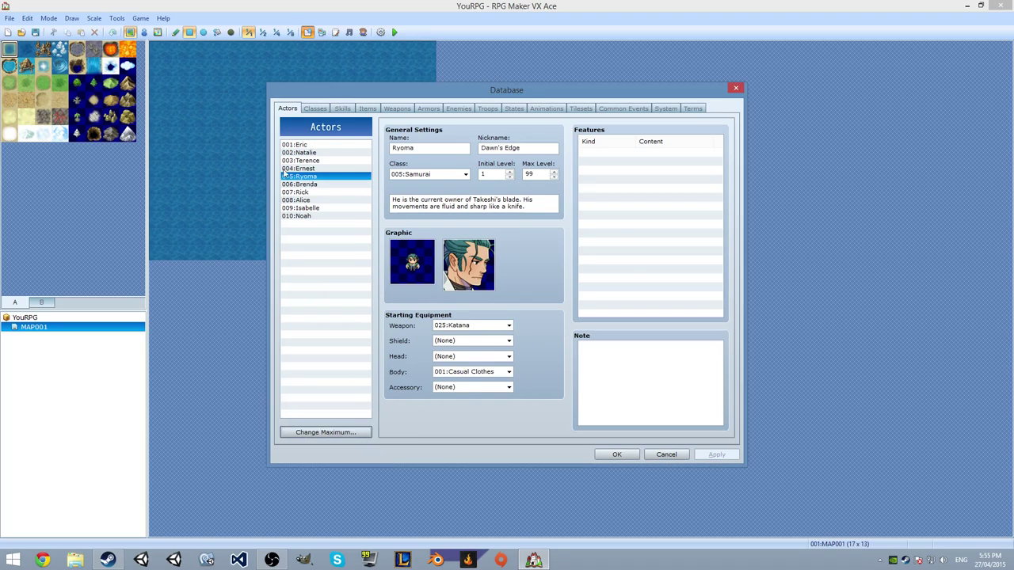
pyautogui.click(297, 145)
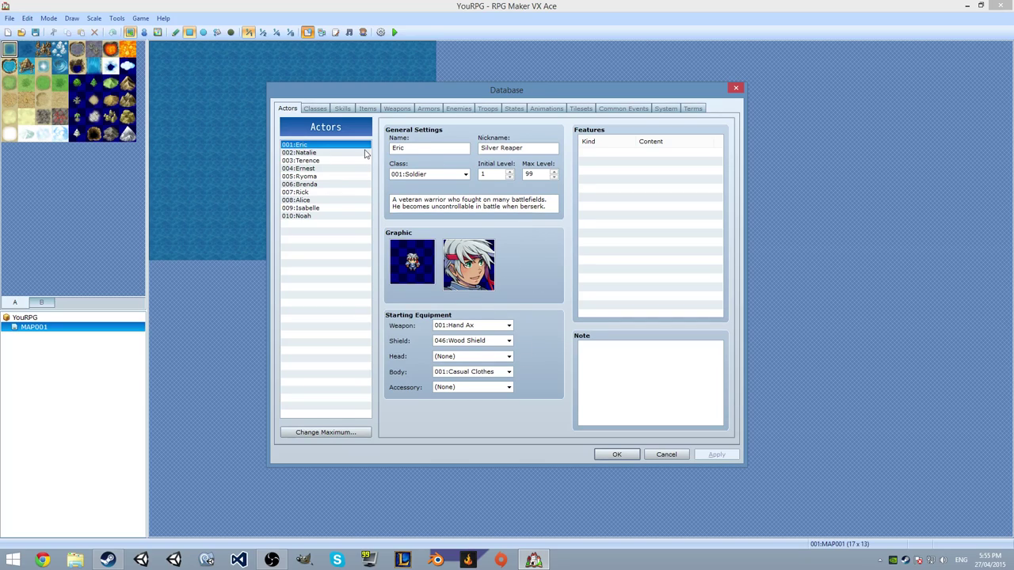
# Open the class settings, browse the classes from Soldier to Witch and view the Witch's EXP curve
pyautogui.click(314, 109)
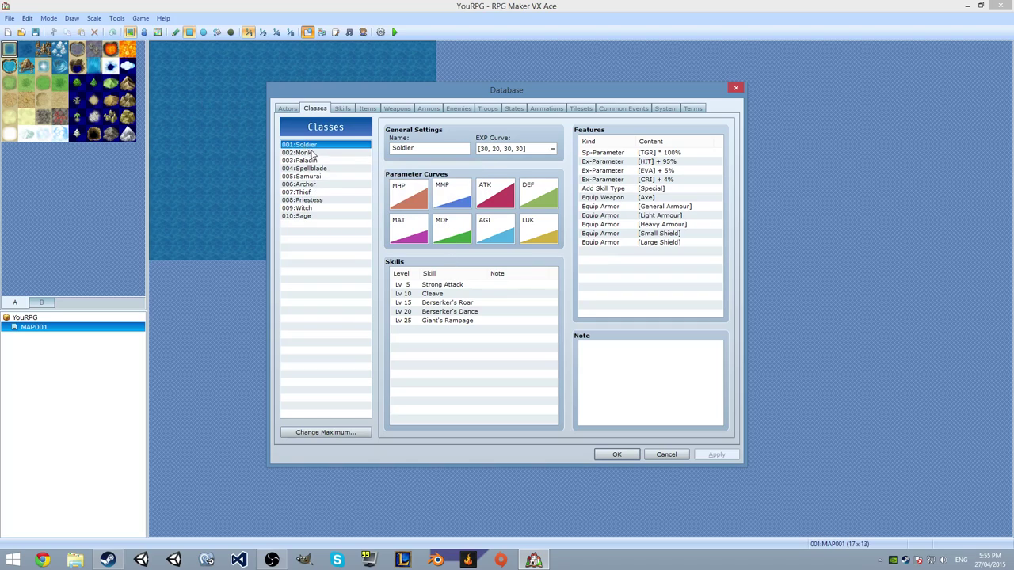
pyautogui.click(497, 148)
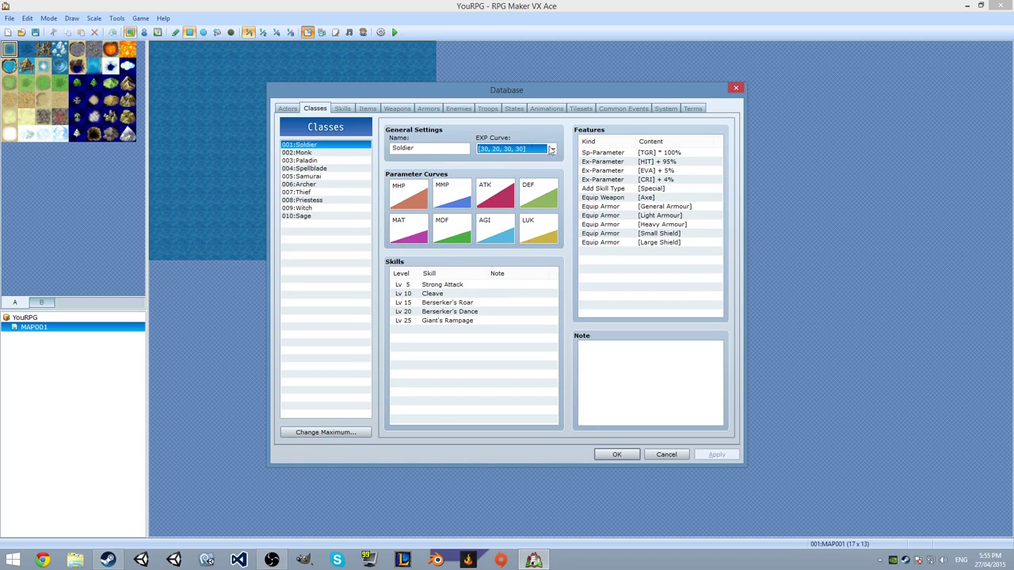
pyautogui.moveTo(309, 152); pyautogui.dragTo(309, 212)
pyautogui.doubleClick(504, 150)
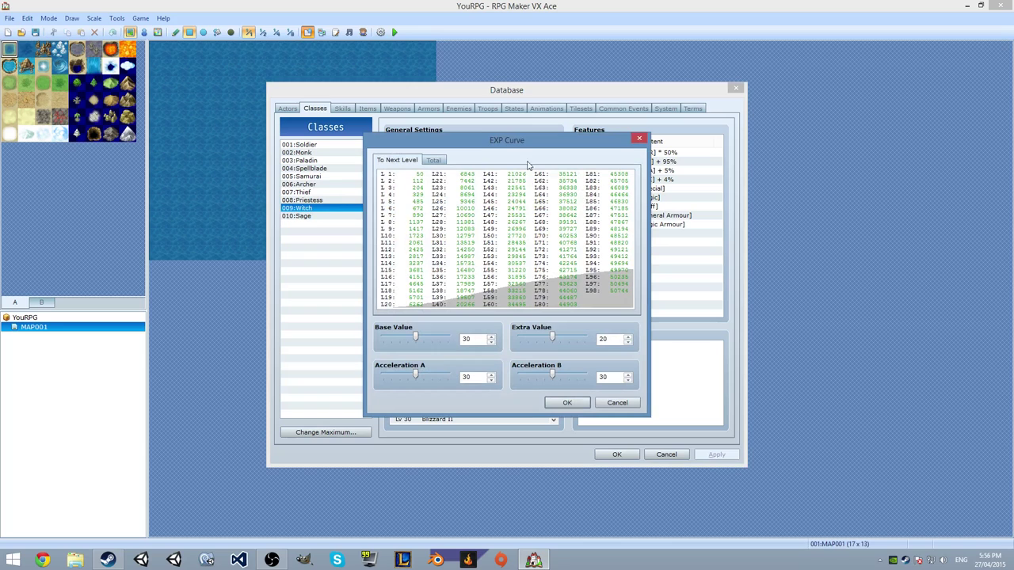
pyautogui.click(618, 402)
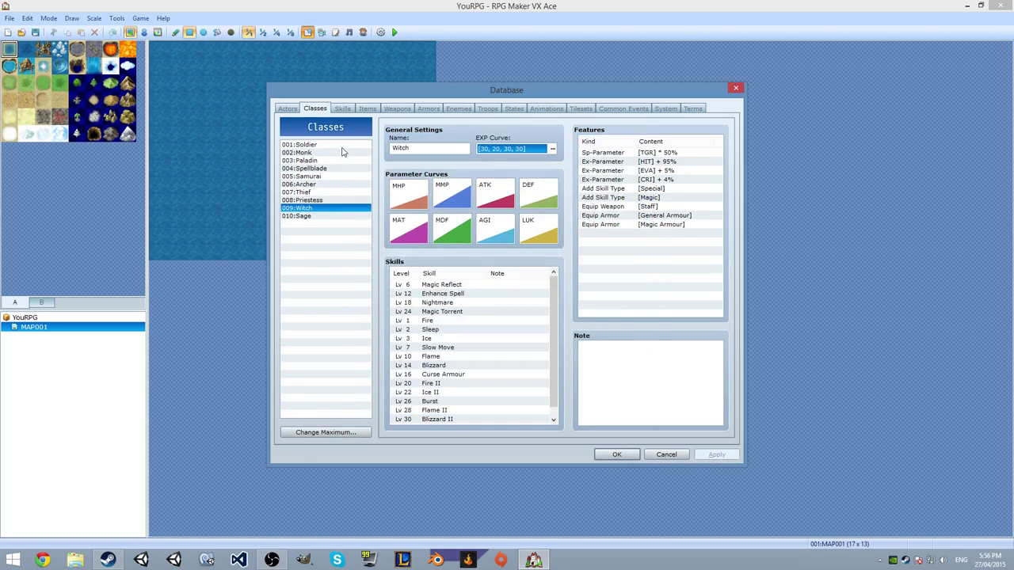
# Open the Soldier's EXP curve and compare its total and to-next-level figures
pyautogui.click(344, 148)
pyautogui.click(517, 151)
pyautogui.doubleClick(516, 151)
pyautogui.click(430, 160)
pyautogui.click(420, 164)
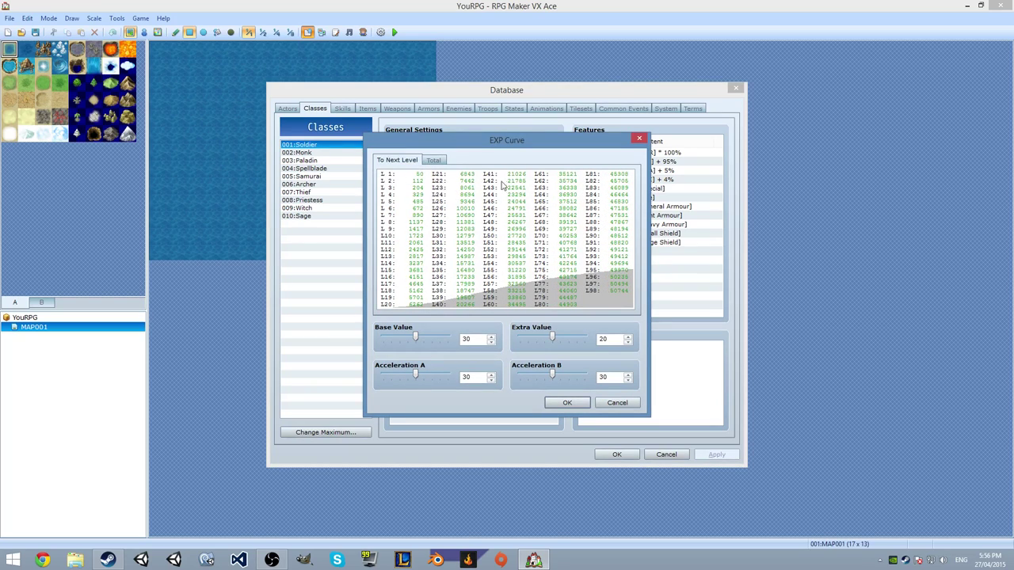
# Try an EXP curve with Base Value 50, Extra Value 12, Acceleration A 50 and Acceleration B 10
pyautogui.moveTo(413, 336); pyautogui.dragTo(448, 337)
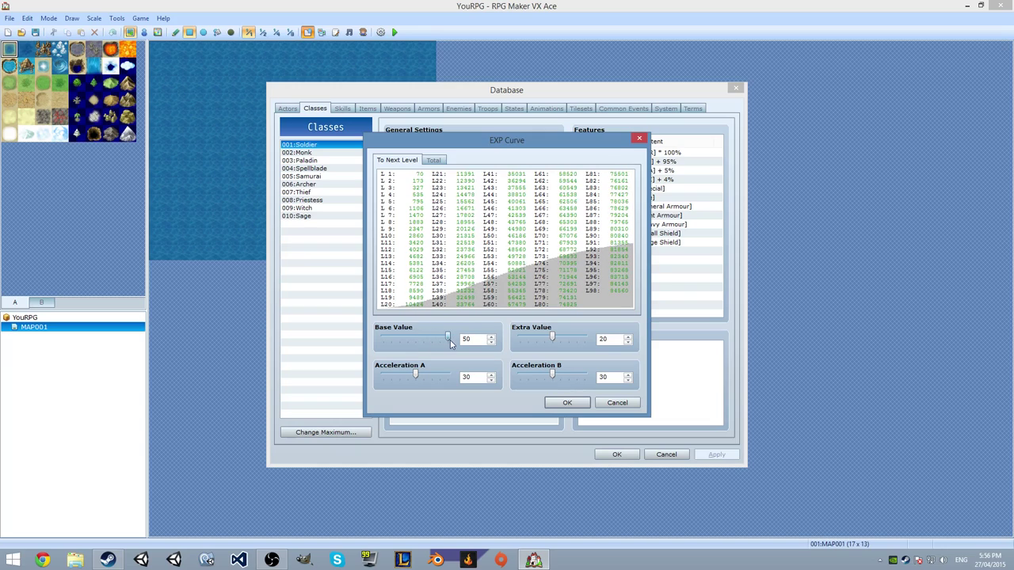
pyautogui.moveTo(416, 376)
pyautogui.mouseDown()
pyautogui.moveTo(400, 377)
pyautogui.moveTo(433, 376)
pyautogui.mouseUp()
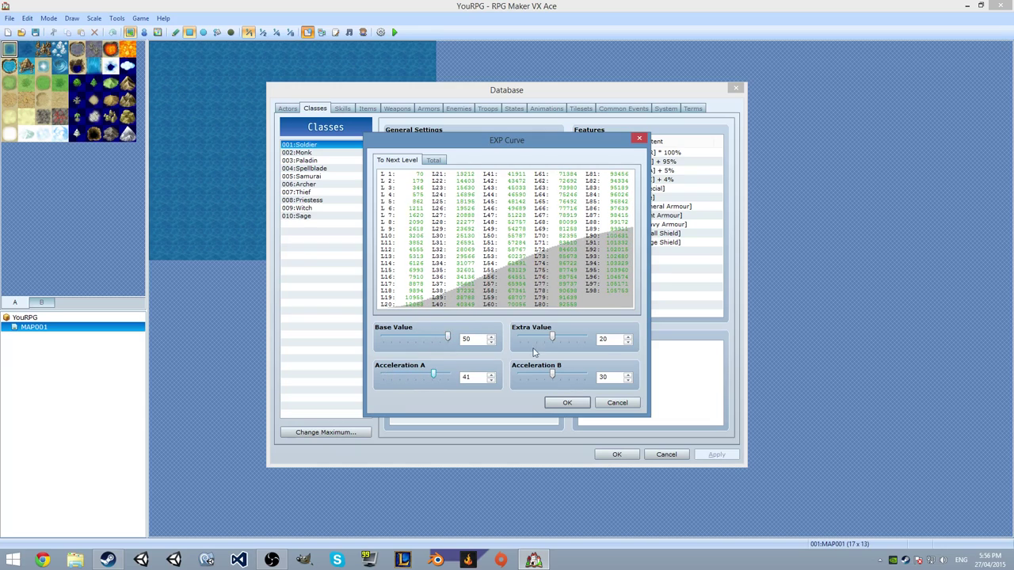
pyautogui.moveTo(554, 339); pyautogui.dragTo(540, 339)
pyautogui.moveTo(542, 374); pyautogui.dragTo(517, 376)
pyautogui.moveTo(441, 371)
pyautogui.mouseDown()
pyautogui.moveTo(412, 373)
pyautogui.moveTo(448, 374)
pyautogui.mouseUp()
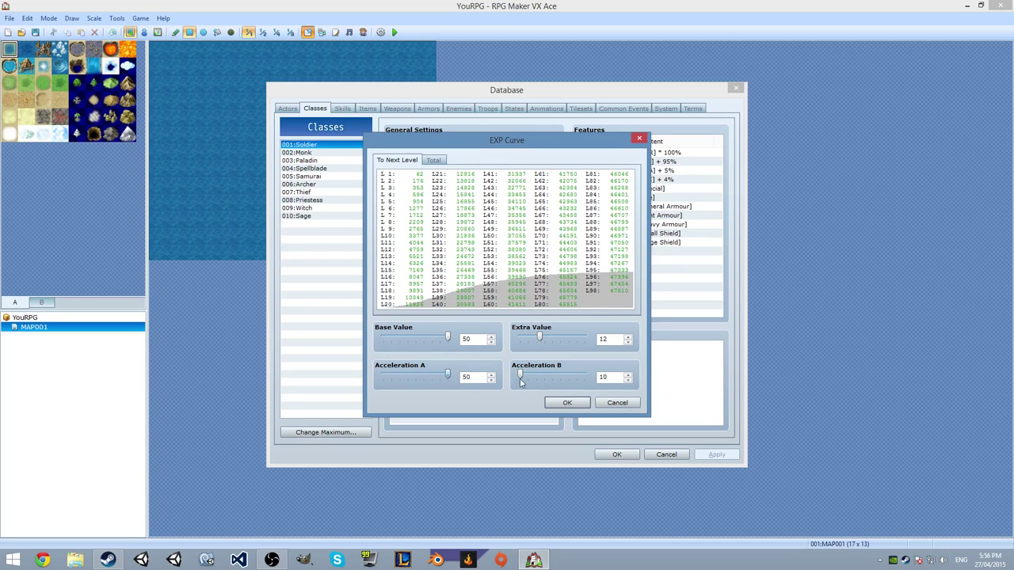
# Try Base Value 15, Extra Value 22 and Acceleration B 50, and discard the Soldier's EXP curve changes
pyautogui.moveTo(444, 339); pyautogui.dragTo(396, 346)
pyautogui.moveTo(522, 376); pyautogui.dragTo(613, 377)
pyautogui.moveTo(542, 338); pyautogui.dragTo(539, 339)
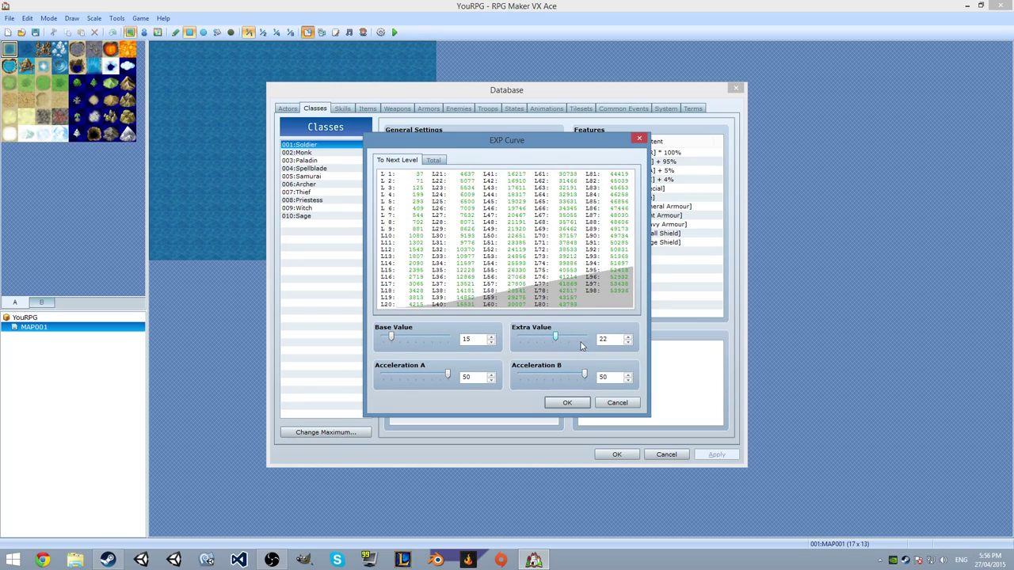
pyautogui.click(617, 403)
pyautogui.click(546, 305)
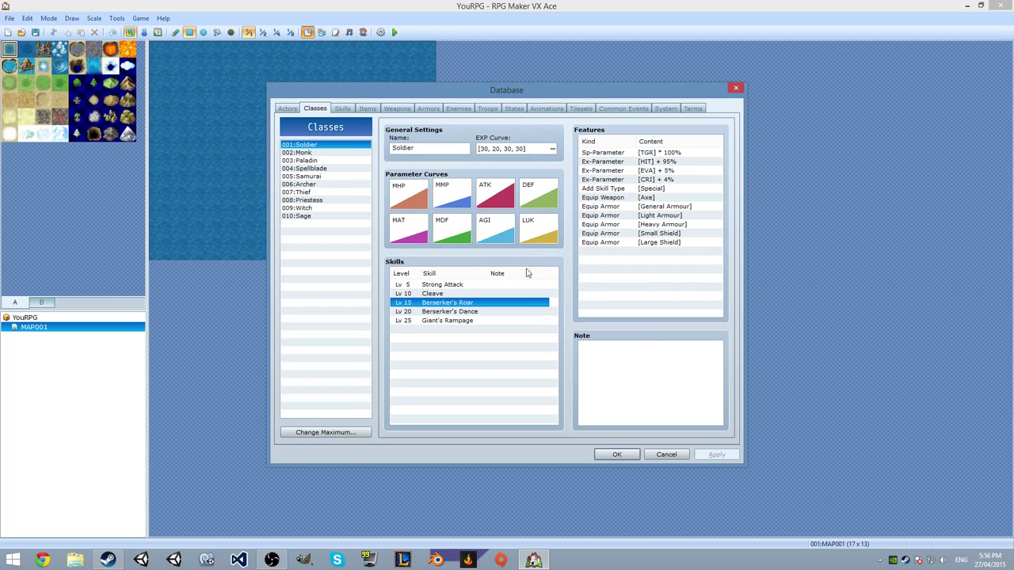
# Reopen the Soldier's EXP curve to check its values and close it without changes
pyautogui.click(515, 149)
pyautogui.doubleClick(518, 151)
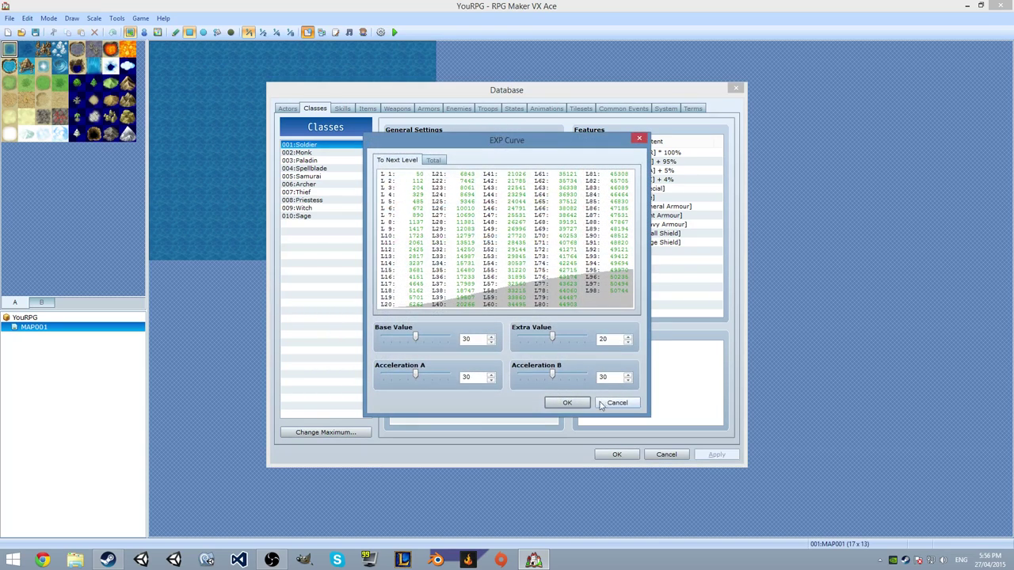
pyautogui.click(609, 398)
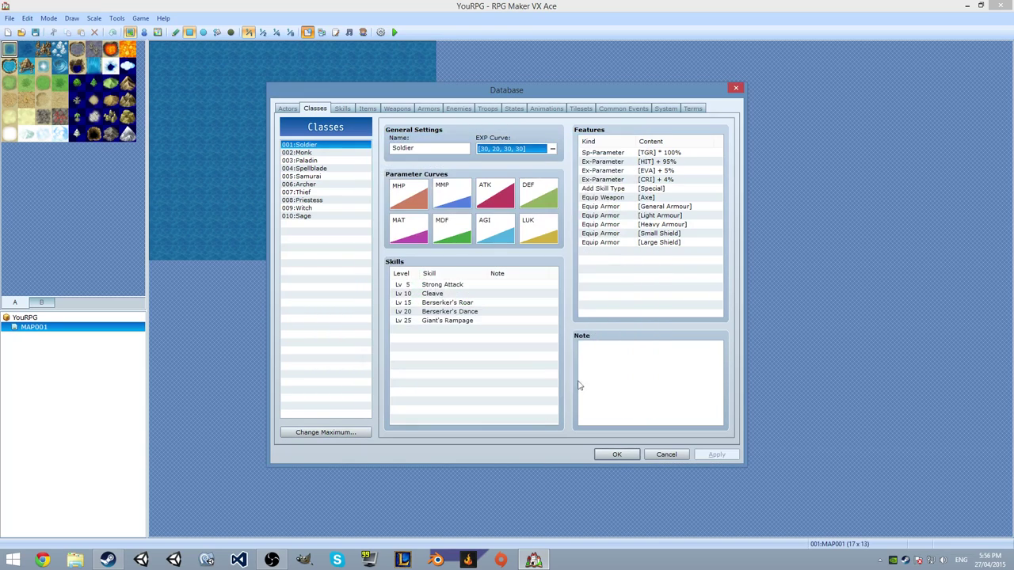
# Look through the Soldier's parameter curves, including MHP, MMP, ATK, DEF and AGI, and close them without changes
pyautogui.click(412, 193)
pyautogui.doubleClick(412, 196)
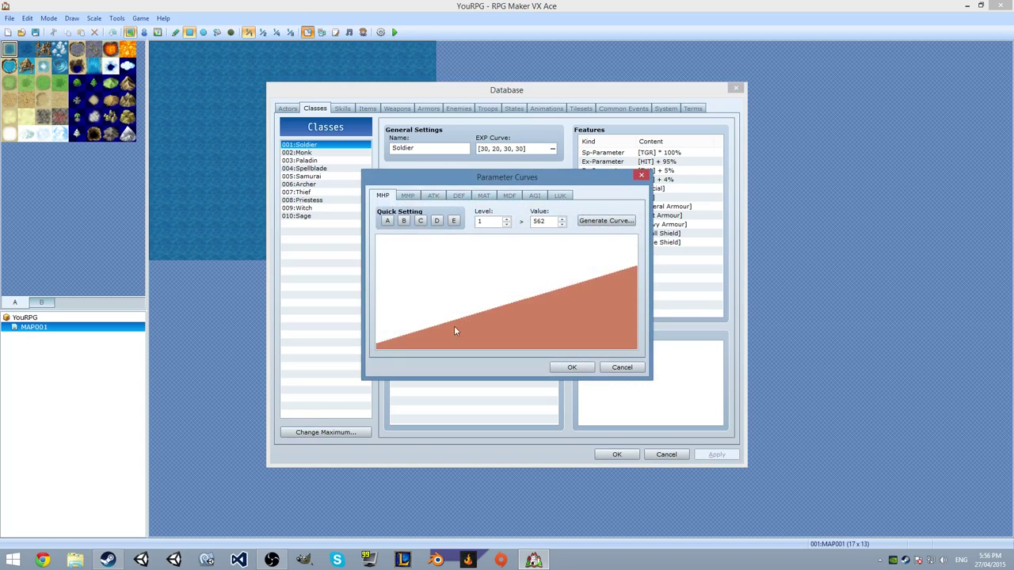
pyautogui.click(415, 198)
pyautogui.click(434, 197)
pyautogui.click(459, 197)
pyautogui.click(404, 198)
pyautogui.click(386, 197)
pyautogui.click(407, 196)
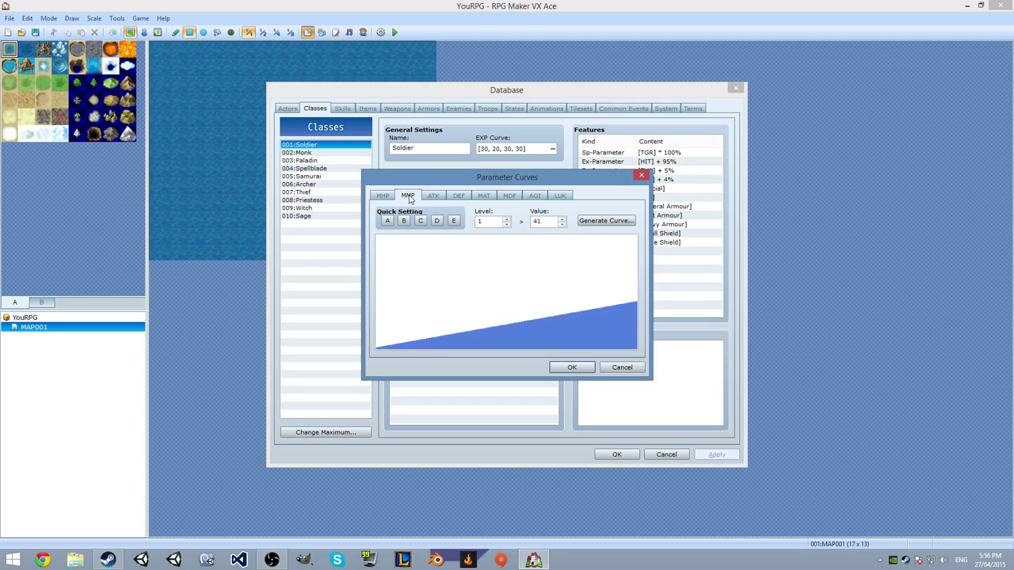
pyautogui.click(433, 196)
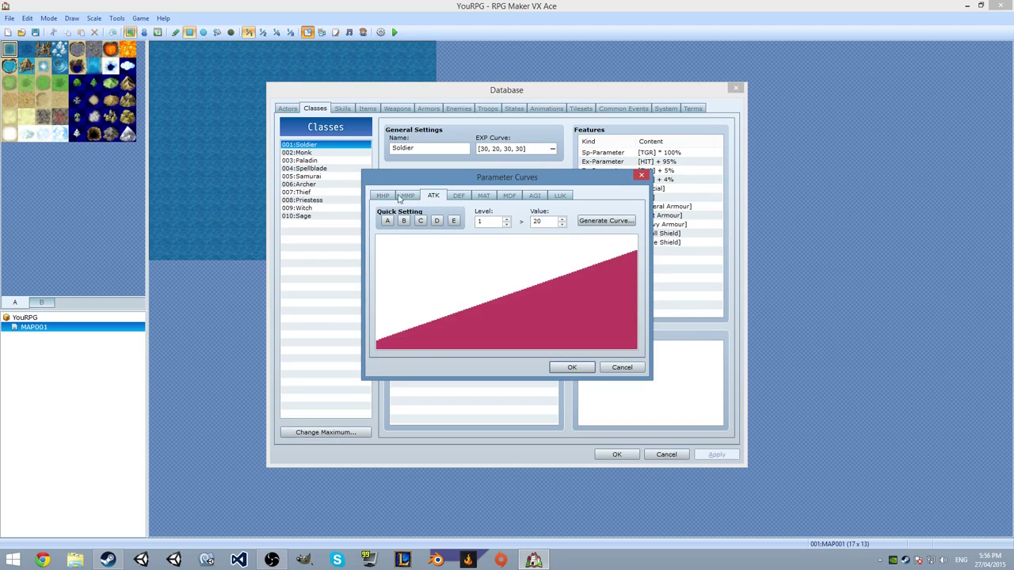
pyautogui.click(536, 196)
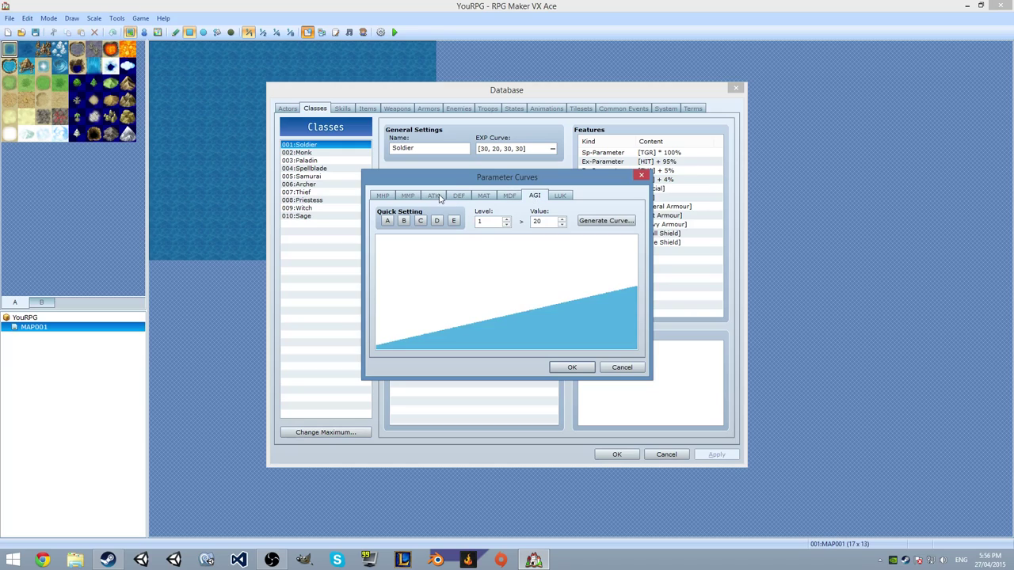
pyautogui.click(485, 198)
pyautogui.click(509, 198)
pyautogui.click(619, 368)
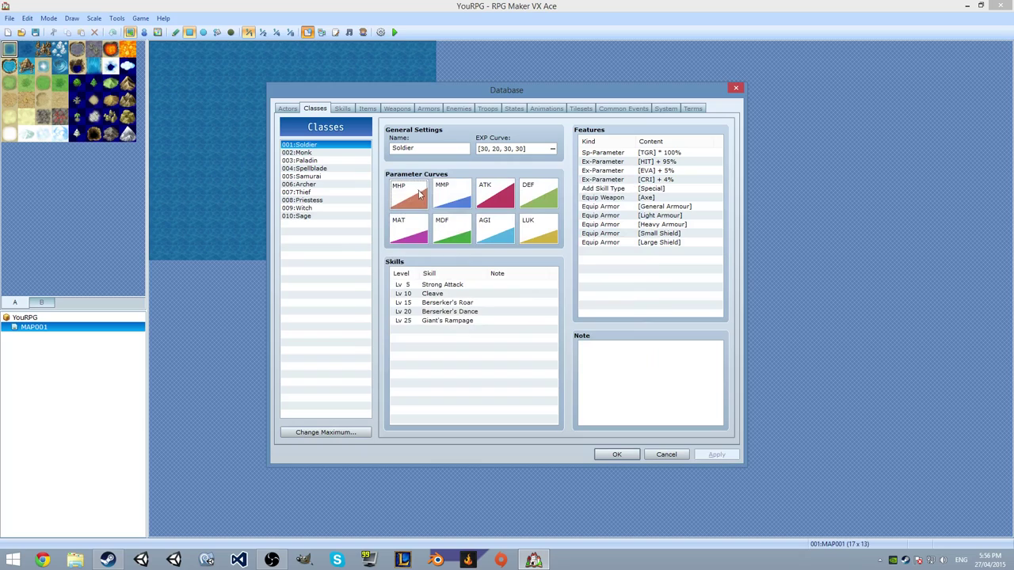
# Inspect the Soldier's TGR Sp-Parameter feature without changing it and look over the equippable armour features
pyautogui.click(604, 153)
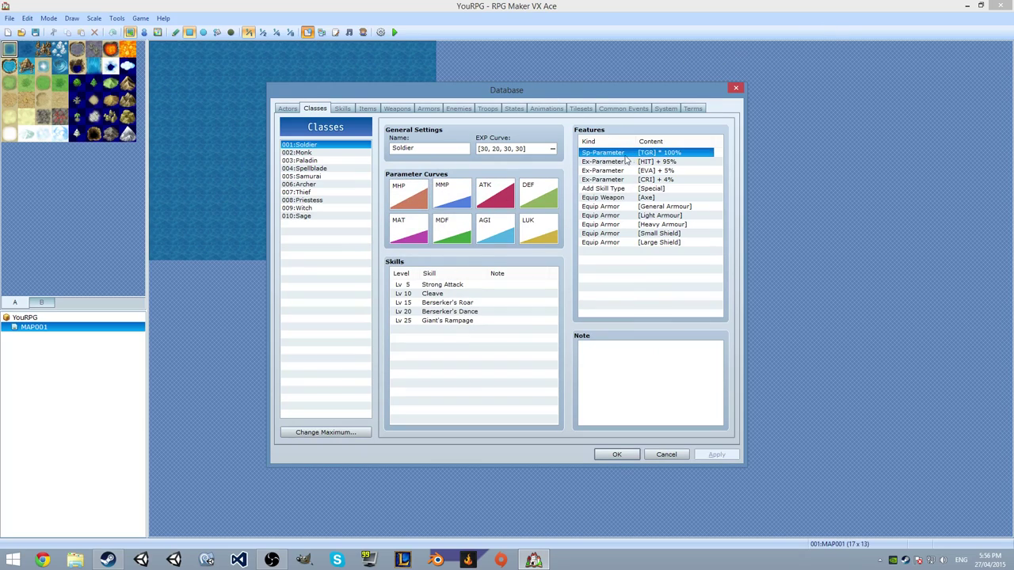
pyautogui.doubleClick(626, 153)
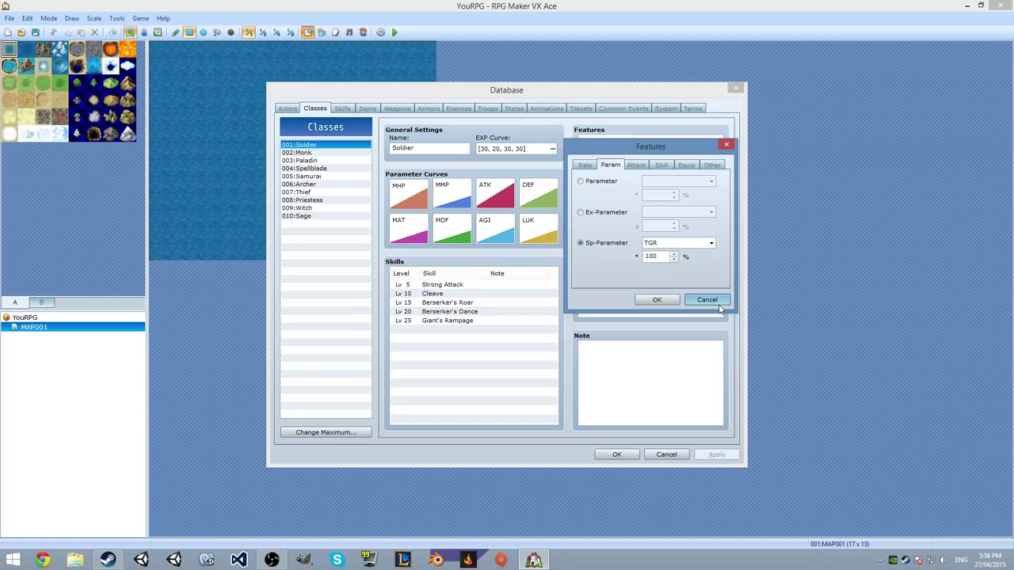
pyautogui.click(706, 300)
pyautogui.click(657, 234)
pyautogui.click(658, 252)
pyautogui.click(655, 207)
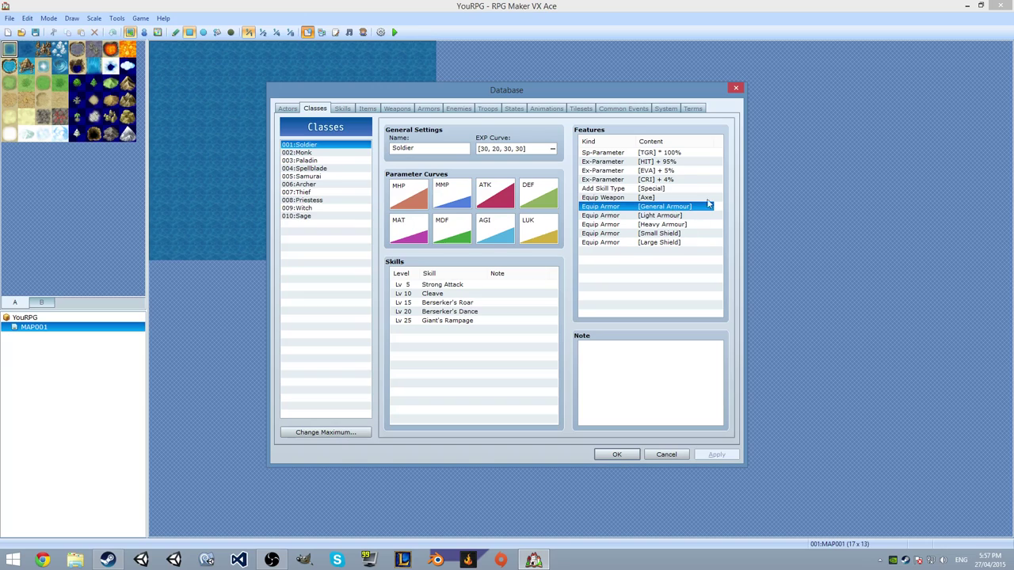
# Check the first actor's class and starting equipment, and review the Soldier's weapon and armour features
pyautogui.click(289, 109)
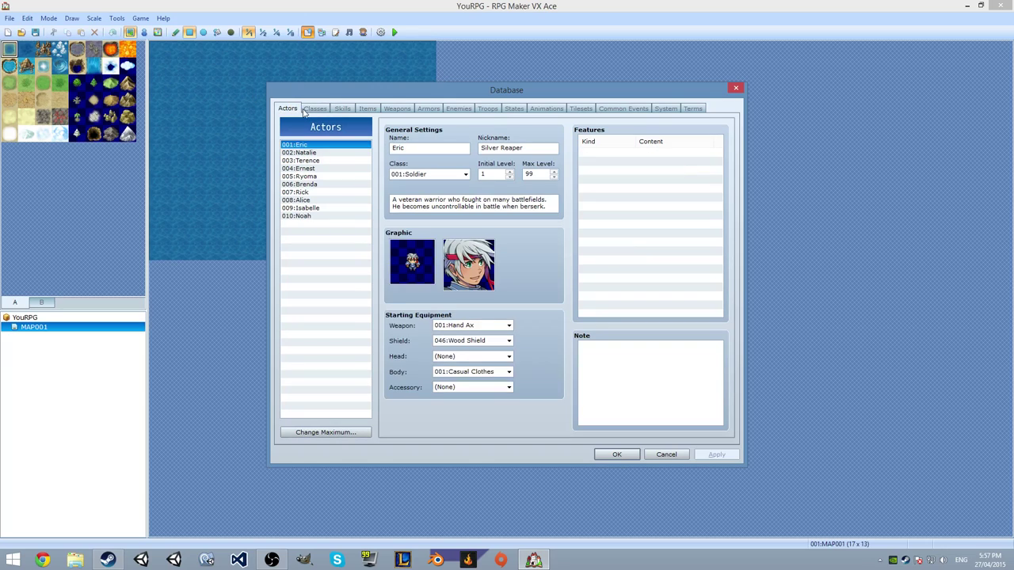
pyautogui.click(314, 109)
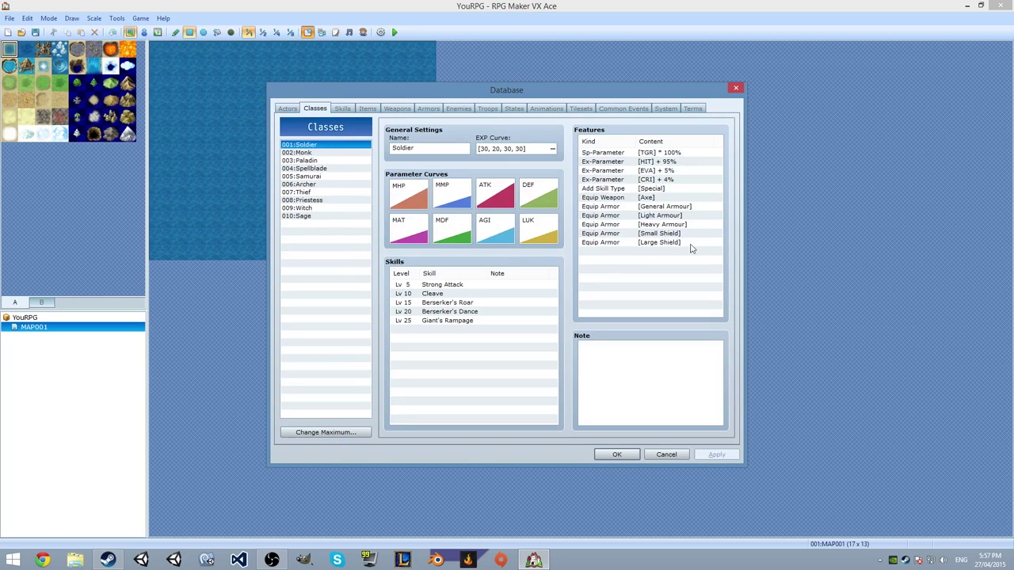
pyautogui.click(663, 198)
pyautogui.press('Down')
pyautogui.press('Down')
pyautogui.press('Down')
pyautogui.press('Down')
pyautogui.press('Down')
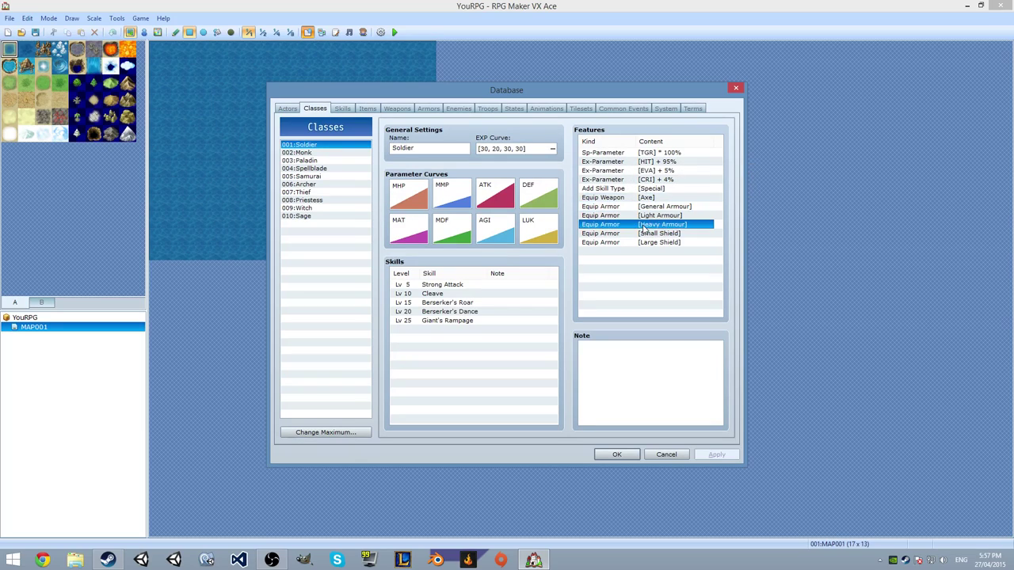
# Look over the Soldier's learned skills and inspect the Heavy Armour equip feature without changing it
pyautogui.click(512, 347)
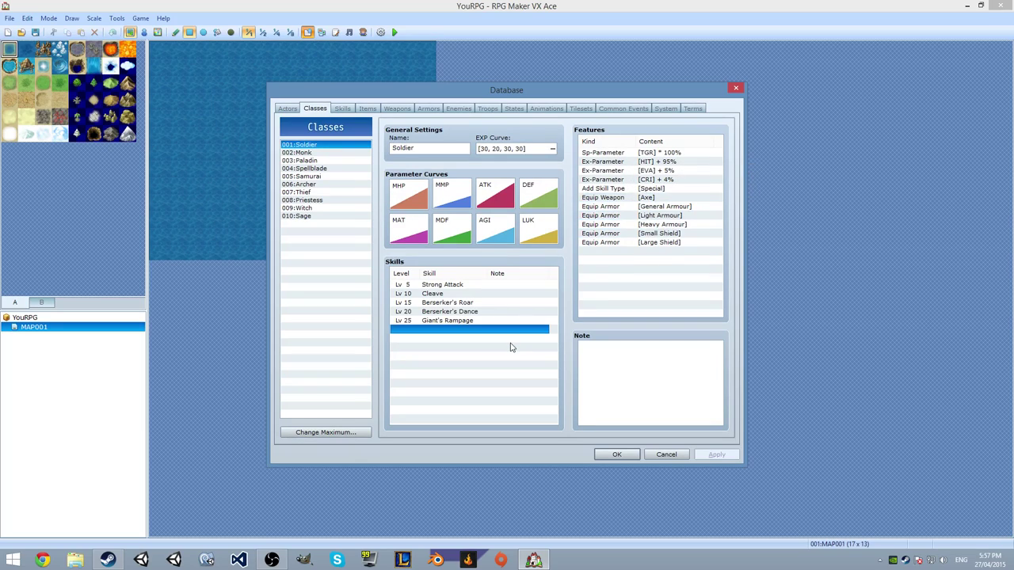
pyautogui.click(475, 303)
pyautogui.click(476, 321)
pyautogui.click(479, 285)
pyautogui.click(670, 243)
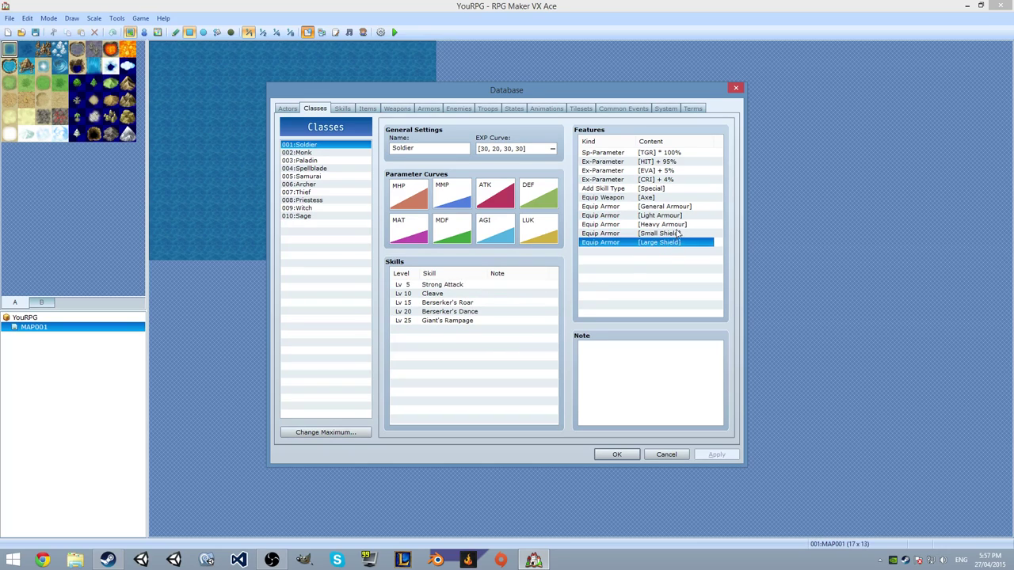
pyautogui.doubleClick(675, 225)
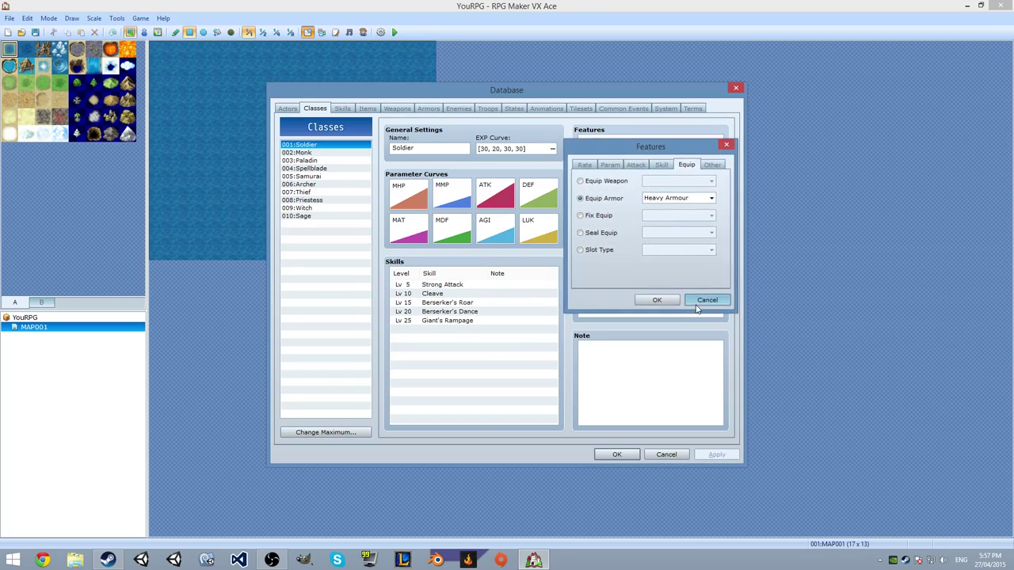
pyautogui.press('Escape')
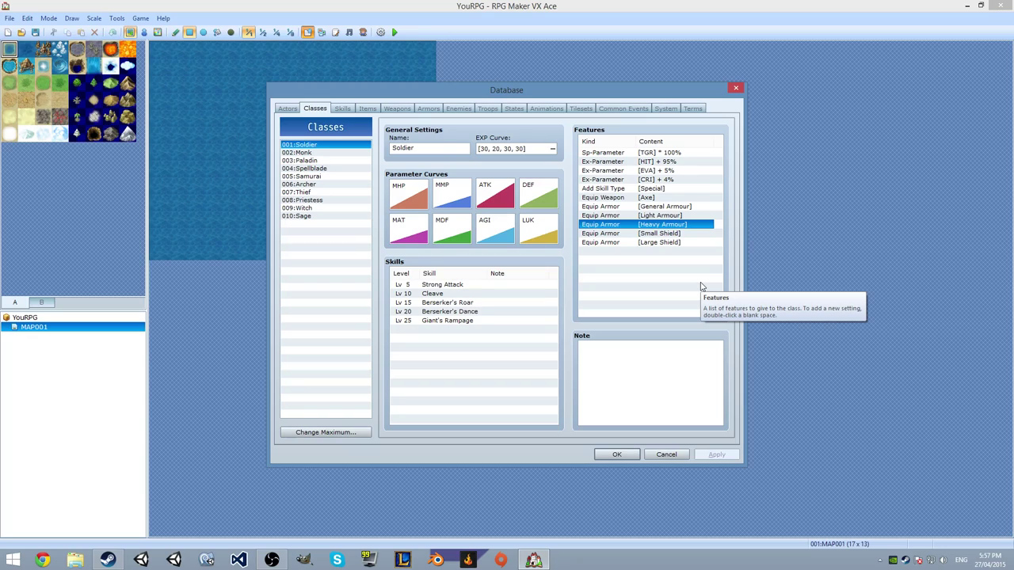
# Open the skill settings and browse the skill list from Guard to Vanish
pyautogui.click(296, 110)
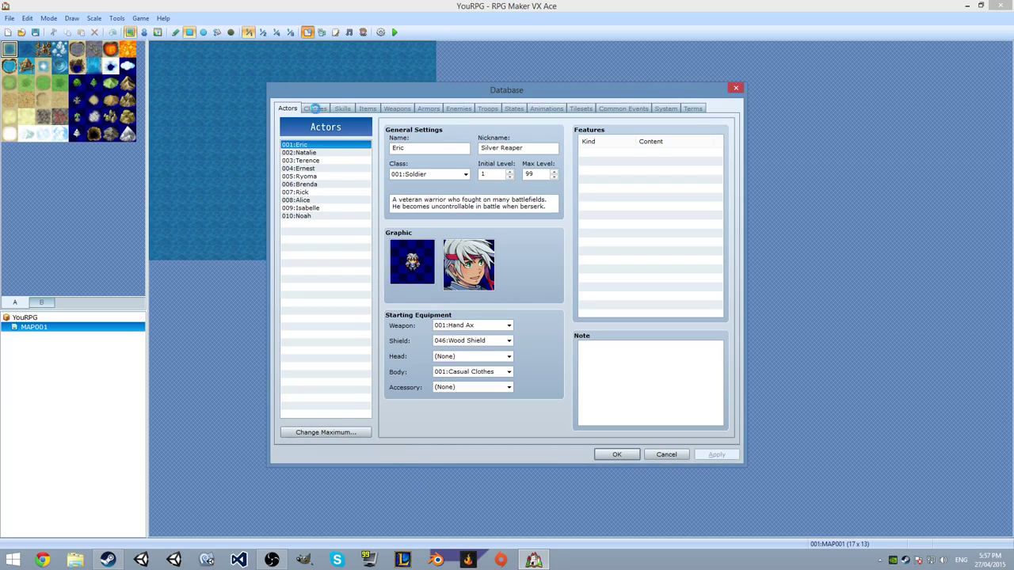
pyautogui.click(316, 111)
pyautogui.click(343, 109)
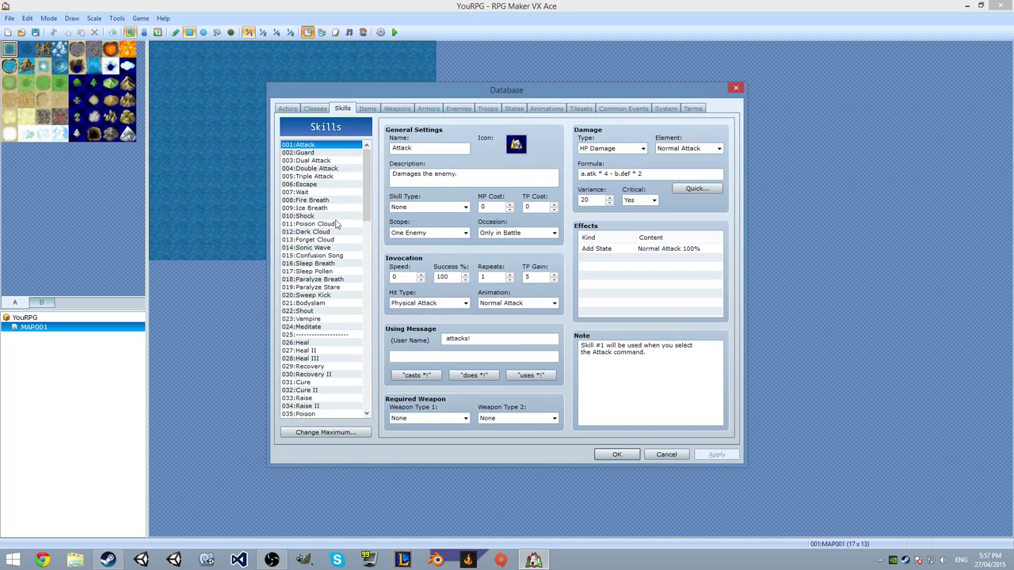
pyautogui.click(325, 153)
pyautogui.scroll(-3, 323, 198)
pyautogui.scroll(3, 323, 198)
pyautogui.scroll(-20, 315, 230)
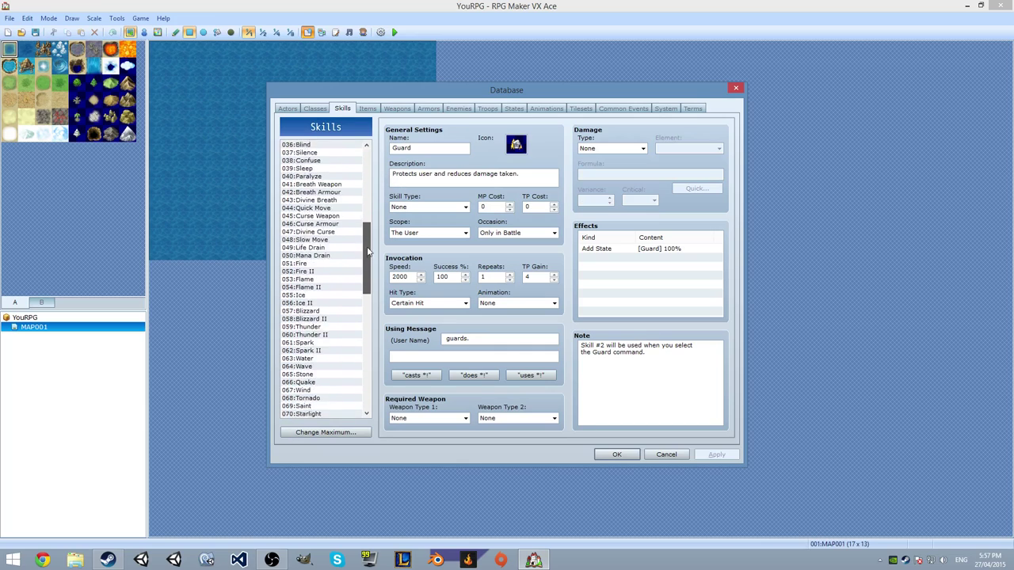
pyautogui.click(317, 288)
pyautogui.click(305, 334)
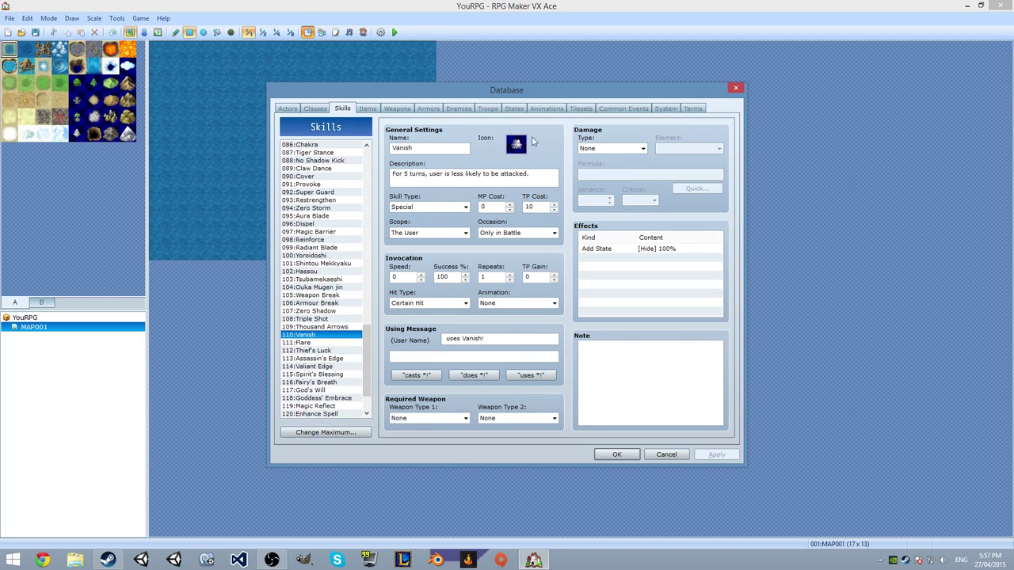
# Examine several more skills in the list, ending with Mana Barrier
pyautogui.click(313, 232)
pyautogui.click(313, 160)
pyautogui.click(315, 327)
pyautogui.click(319, 391)
pyautogui.scroll(-2, 321, 396)
pyautogui.click(338, 406)
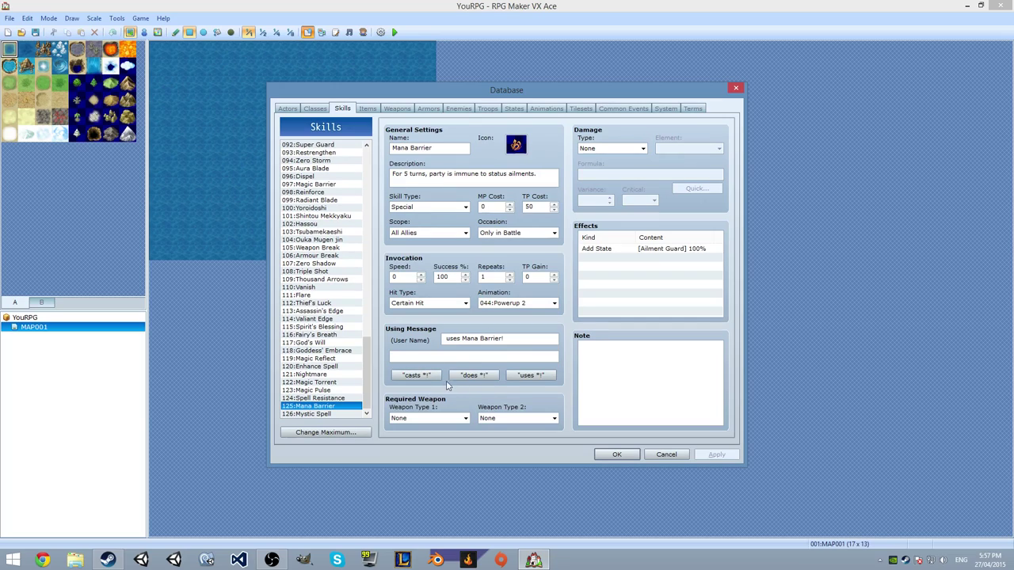
# Try the "casts", "does" and "uses" presets for Mana Barrier's using message, ending on "uses Mana Barrier!"
pyautogui.moveTo(525, 338); pyautogui.dragTo(443, 338)
pyautogui.click(416, 375)
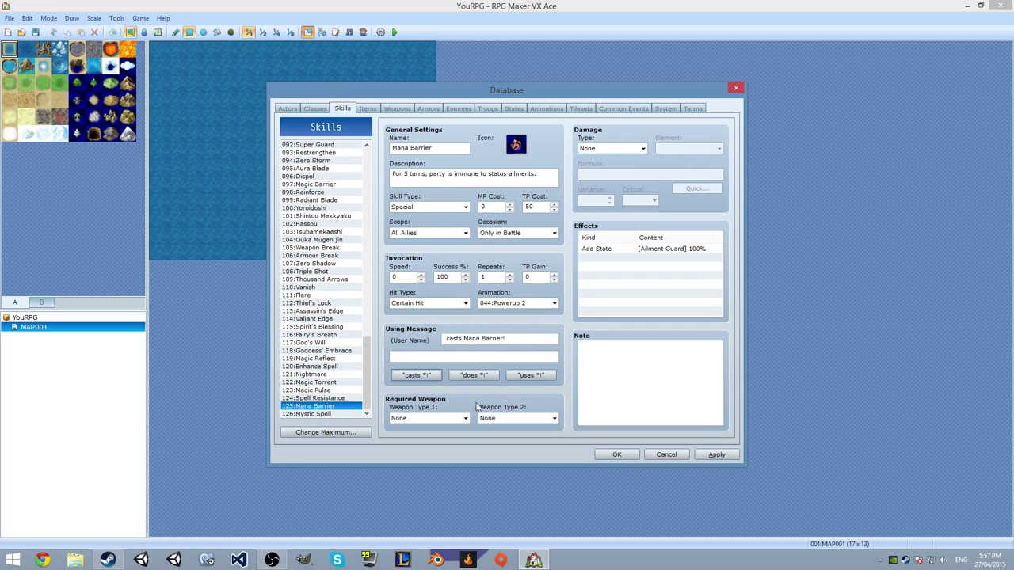
pyautogui.click(467, 375)
pyautogui.click(531, 376)
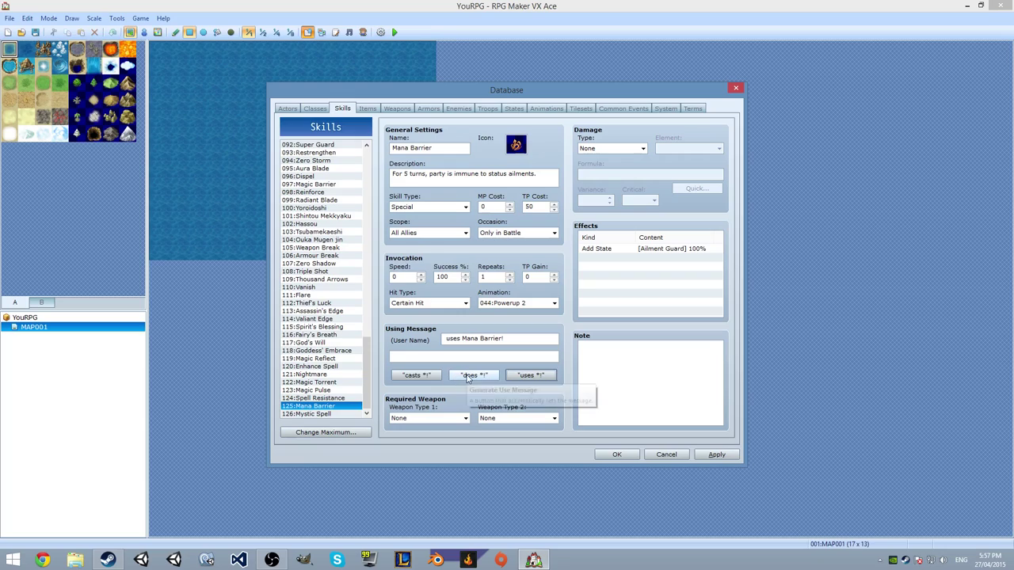
# View Mana Barrier's required weapon and damage type options, leaving both set to None
pyautogui.click(423, 418)
pyautogui.click(508, 406)
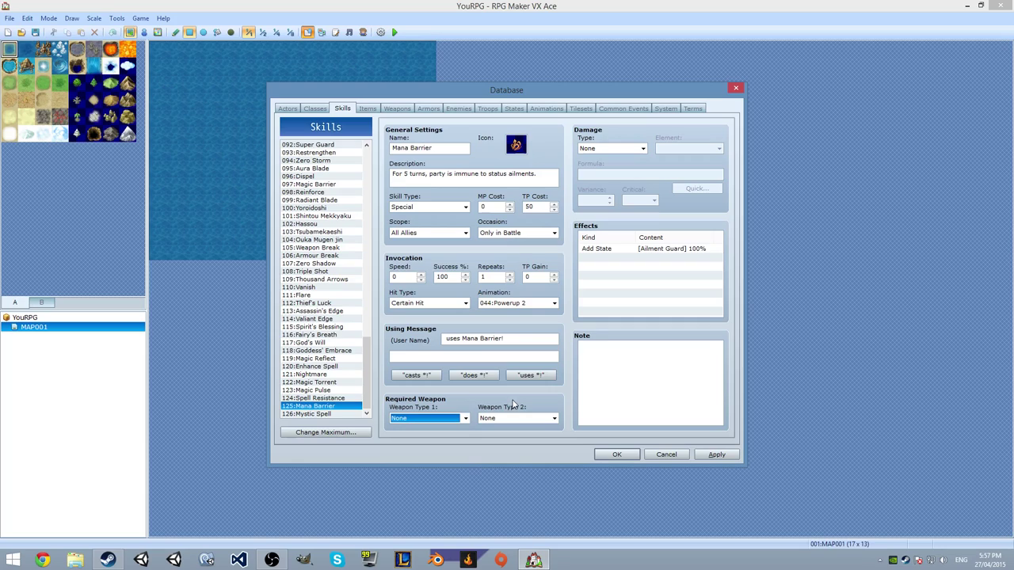
pyautogui.click(643, 149)
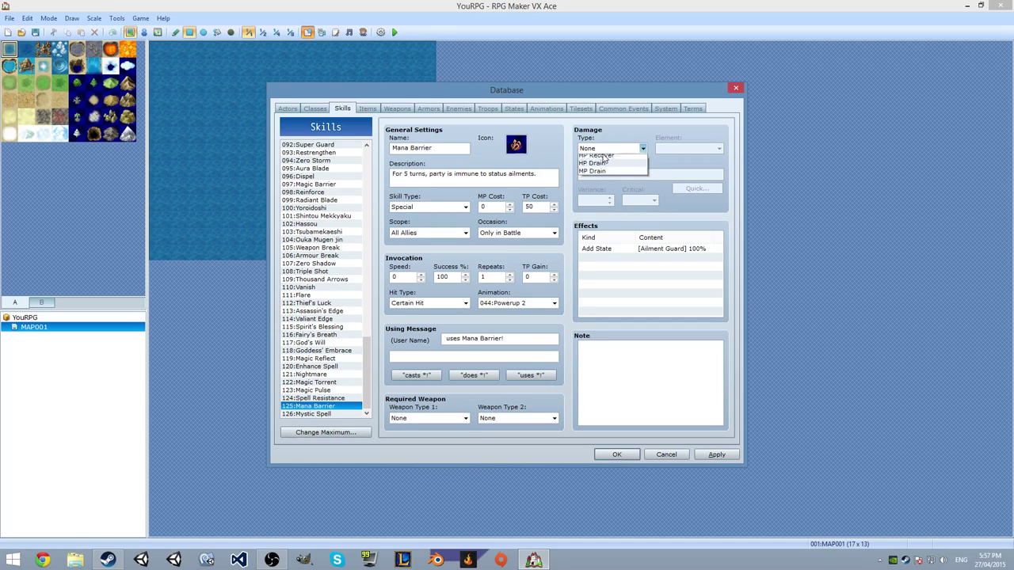
pyautogui.click(668, 131)
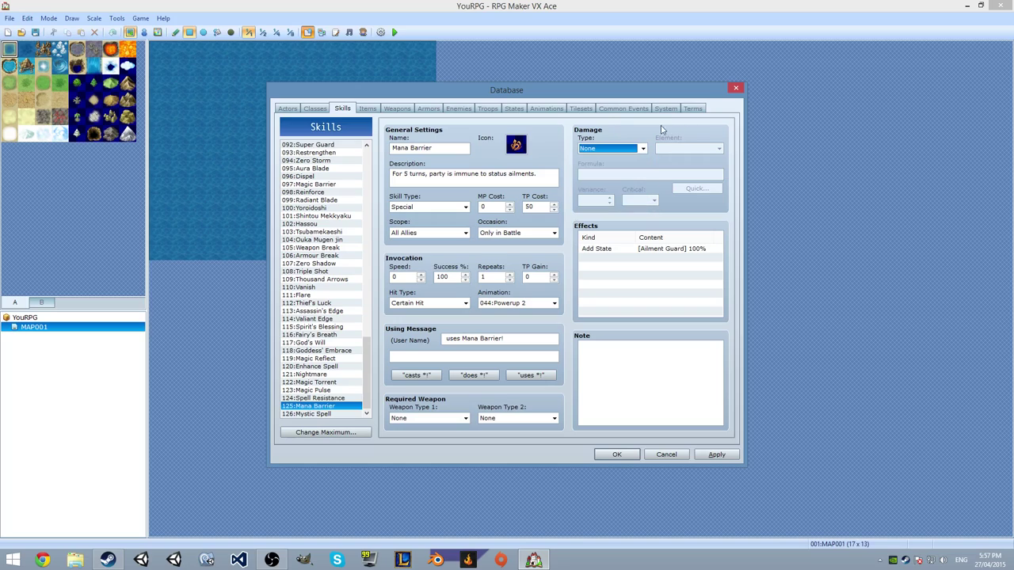
# Open the item settings and compare the Hi-Potion, Full Potion, Magic Water and Dispel Herb
pyautogui.click(369, 108)
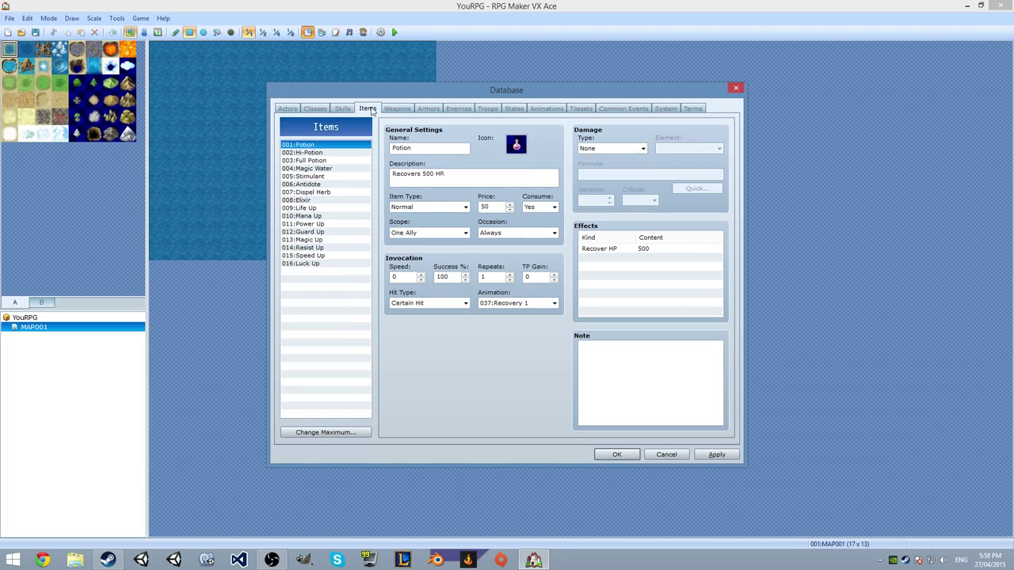
pyautogui.click(325, 152)
pyautogui.click(329, 168)
pyautogui.click(331, 192)
pyautogui.click(329, 152)
pyautogui.click(331, 160)
pyautogui.click(331, 168)
pyautogui.click(327, 153)
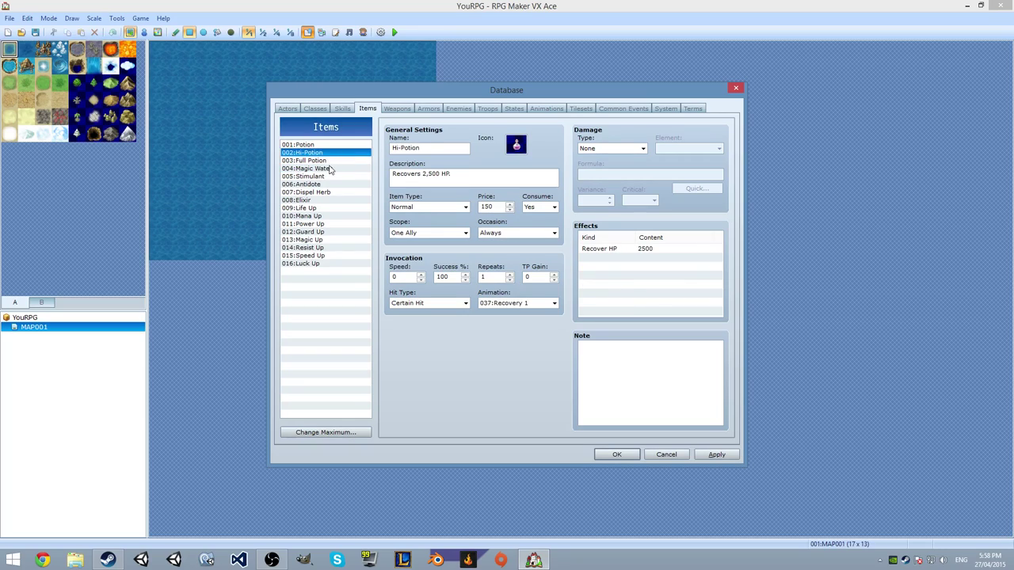
pyautogui.click(331, 168)
pyautogui.click(330, 161)
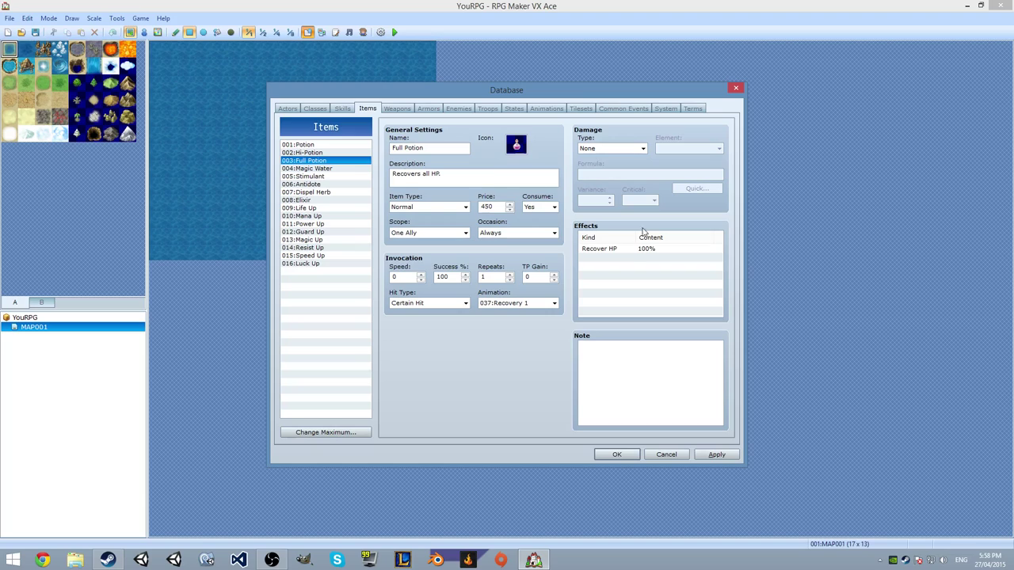
# Open the Full Potion's Recover HP effect and view the state, parameter and other effect options
pyautogui.doubleClick(622, 250)
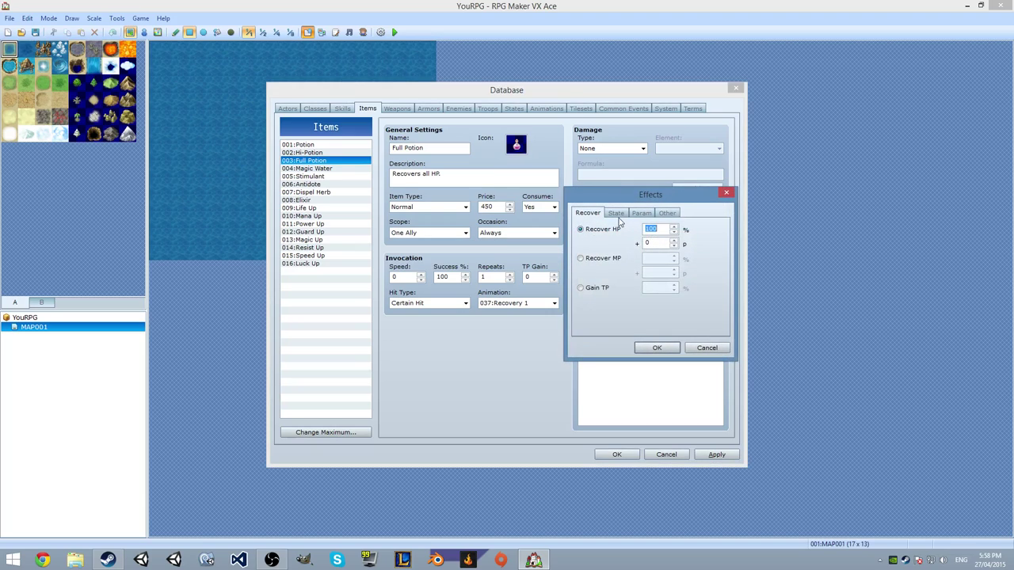
pyautogui.click(612, 215)
pyautogui.click(651, 215)
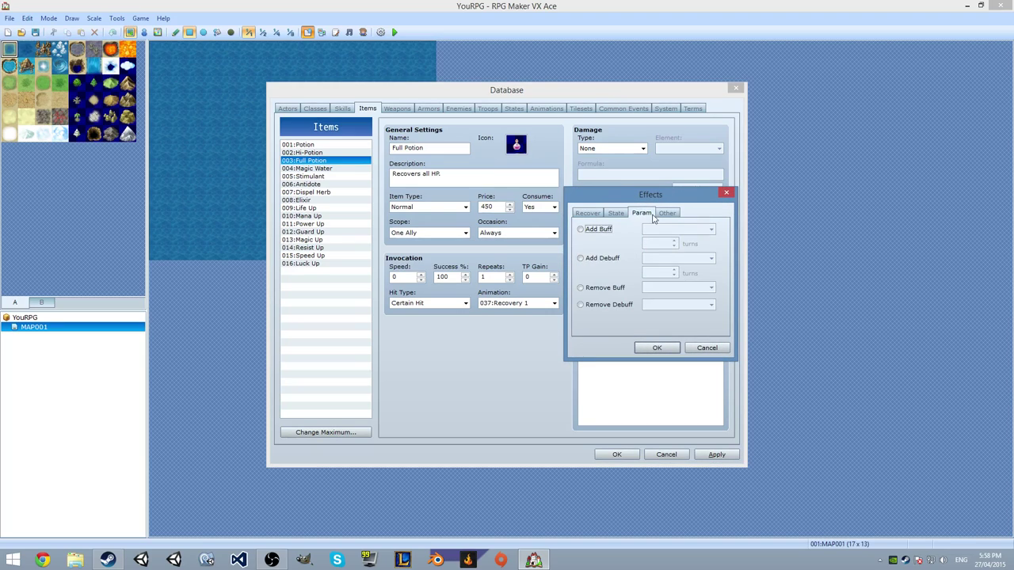
pyautogui.click(667, 214)
# Explore the effect types in the Other category for the Full Potion and discard any changes
pyautogui.click(595, 231)
pyautogui.click(678, 233)
pyautogui.click(597, 241)
pyautogui.click(594, 246)
pyautogui.click(677, 247)
pyautogui.click(600, 278)
pyautogui.click(599, 277)
pyautogui.click(602, 294)
pyautogui.click(581, 276)
pyautogui.click(711, 276)
pyautogui.click(607, 300)
pyautogui.click(602, 293)
pyautogui.click(711, 292)
pyautogui.click(673, 299)
pyautogui.click(707, 348)
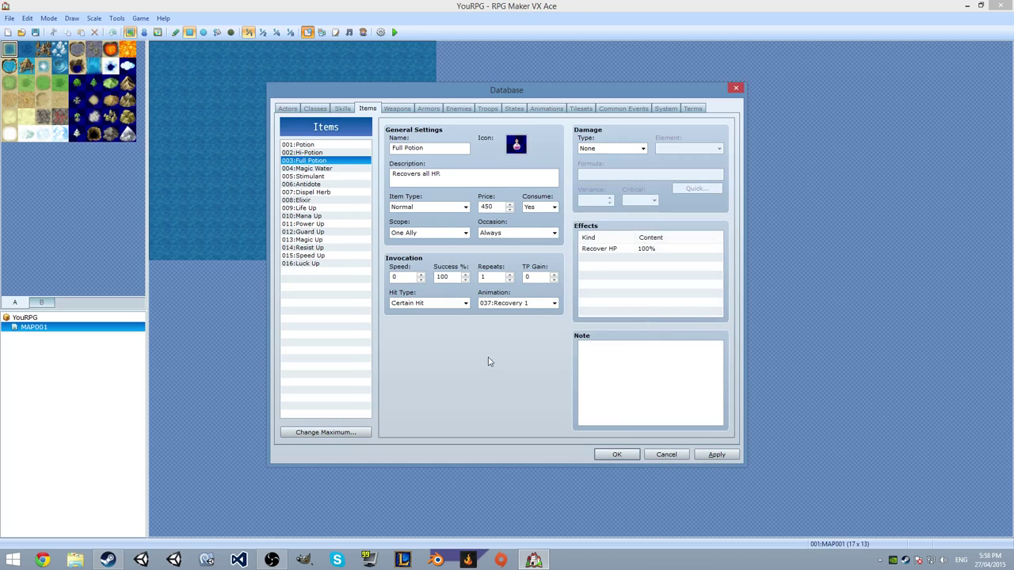
# View the settings of the Luck Up and Elixir items
pyautogui.click(342, 266)
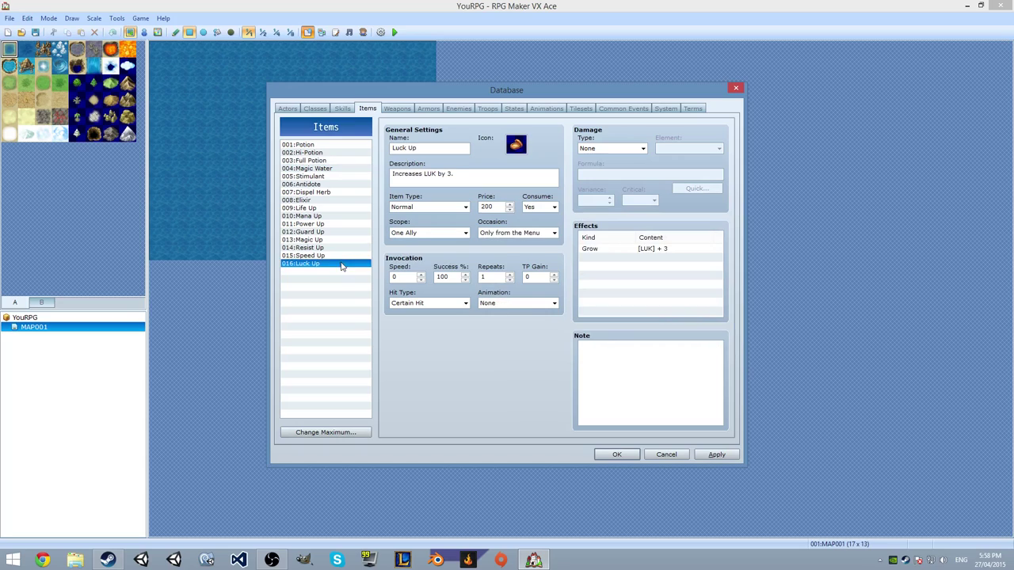
pyautogui.moveTo(357, 193); pyautogui.dragTo(331, 208)
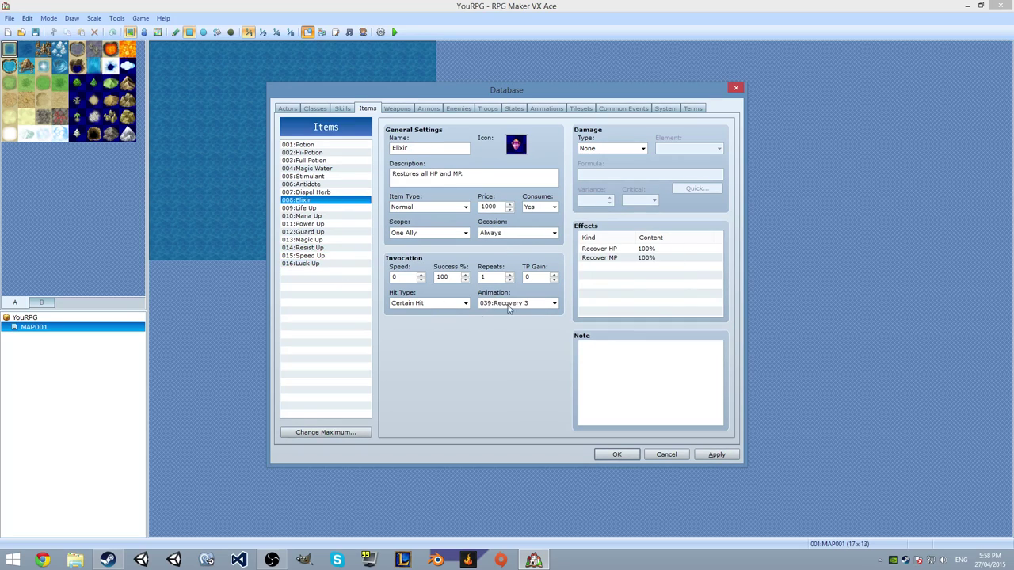
# Compare the item settings from the Life Up back to the Magic Water, and view the Luck Up
pyautogui.click(318, 210)
pyautogui.press('Up')
pyautogui.press('Up')
pyautogui.press('Up')
pyautogui.press('Up')
pyautogui.press('Up')
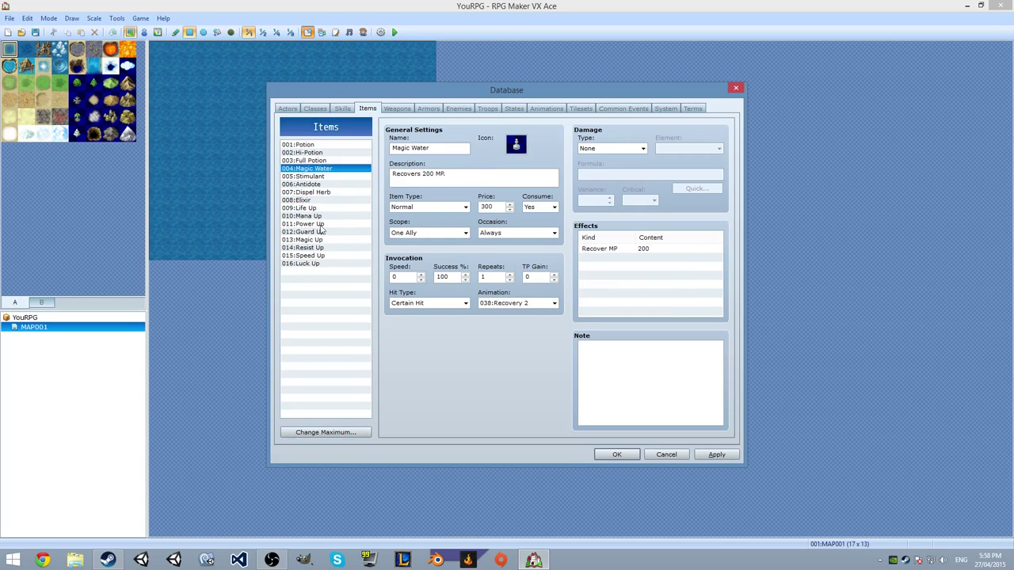
pyautogui.click(321, 265)
# Open the weapon settings and look through the entries in the middle and end of the weapon list
pyautogui.click(400, 109)
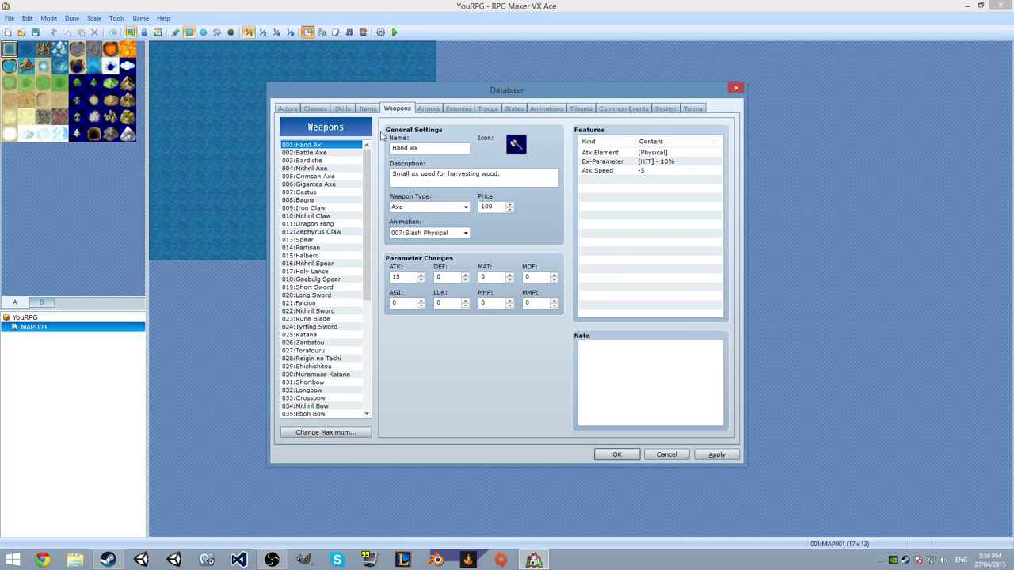
pyautogui.scroll(-2, 313, 299)
pyautogui.scroll(-2, 313, 300)
pyautogui.click(313, 394)
pyautogui.scroll(-3, 313, 372)
pyautogui.scroll(1, 313, 317)
pyautogui.click(310, 215)
pyautogui.click(309, 200)
pyautogui.click(329, 240)
pyautogui.click(321, 286)
pyautogui.click(325, 336)
pyautogui.click(321, 381)
# Return to the start of the weapon list and view several early weapons, including the Falcion
pyautogui.click(331, 255)
pyautogui.scroll(1, 333, 263)
pyautogui.scroll(5, 333, 262)
pyautogui.click(317, 192)
pyautogui.click(313, 160)
pyautogui.click(313, 216)
pyautogui.click(331, 255)
pyautogui.click(321, 294)
pyautogui.scroll(-8, 320, 294)
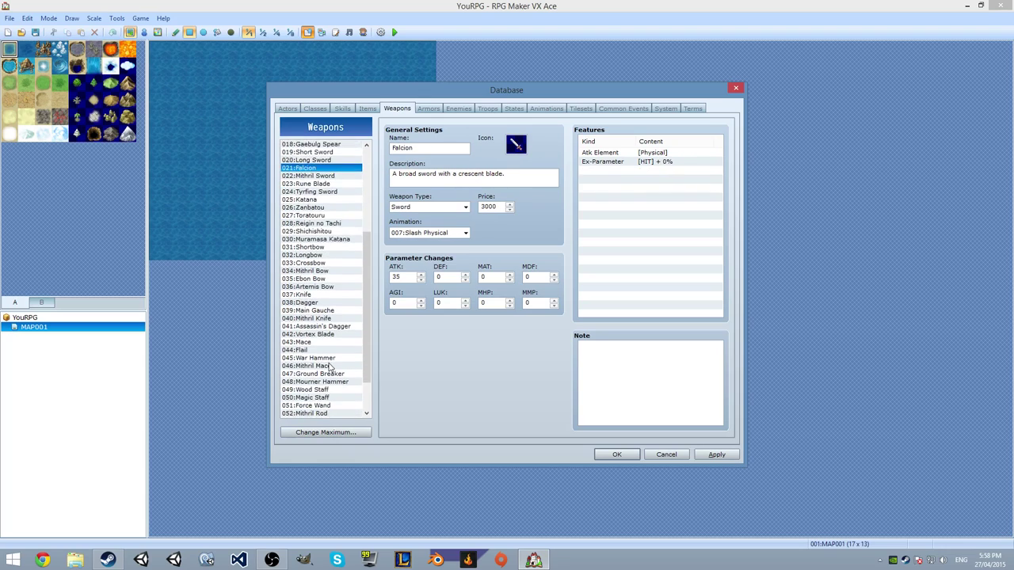
# View the Mithril Mace, the Dagger and other weapons in the second half of the weapon list
pyautogui.click(317, 366)
pyautogui.click(316, 406)
pyautogui.click(341, 271)
pyautogui.click(325, 176)
pyautogui.click(321, 160)
pyautogui.click(317, 239)
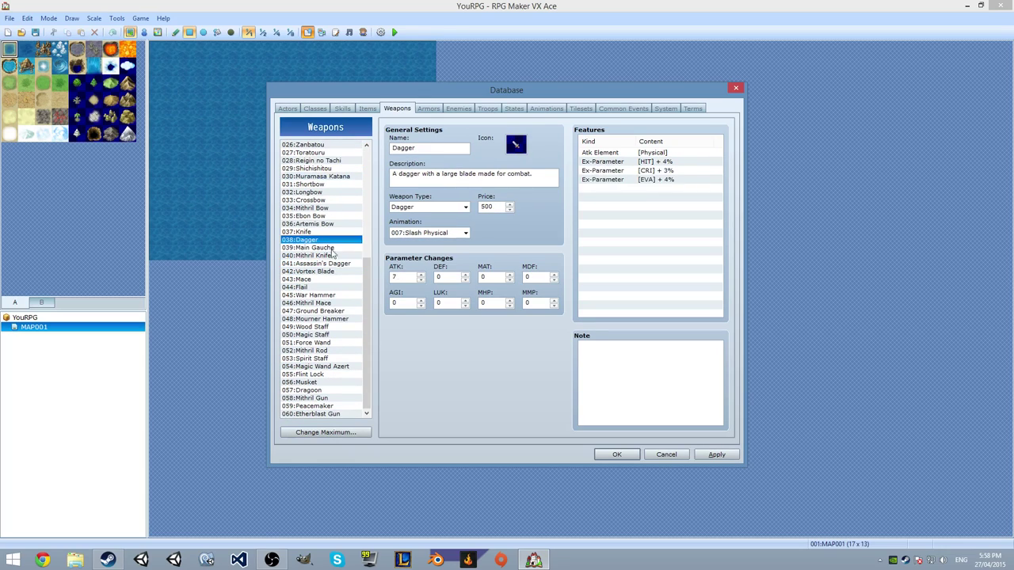
# Examine the Dagger's three Ex-Parameter features and view the Ground Breaker and Mithril Rod weapons
pyautogui.click(623, 162)
pyautogui.click(618, 171)
pyautogui.click(614, 180)
pyautogui.click(333, 312)
pyautogui.click(323, 350)
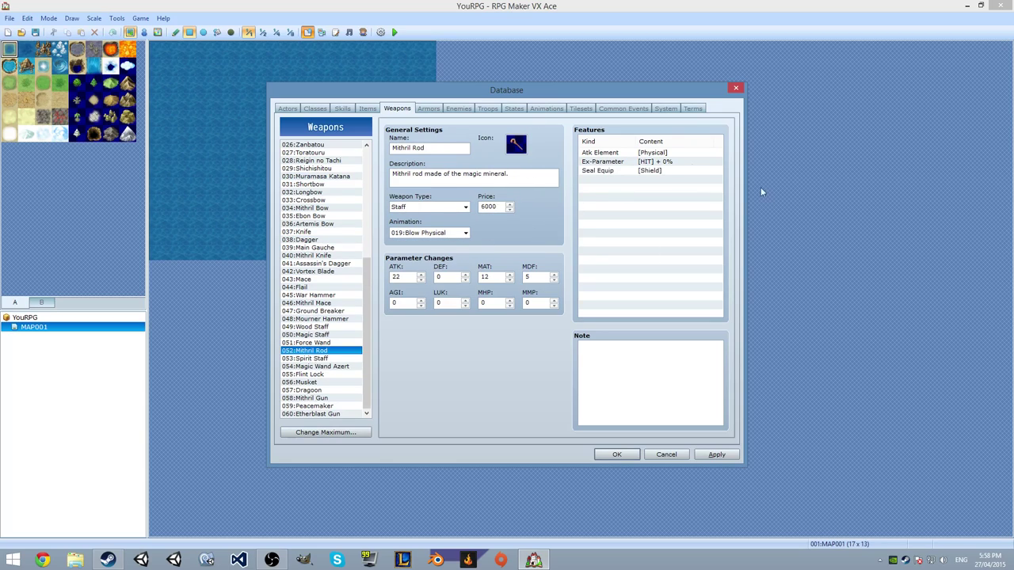
# View the settings of the Knife, Shortbow and Bagna weapons
pyautogui.click(321, 230)
pyautogui.click(317, 184)
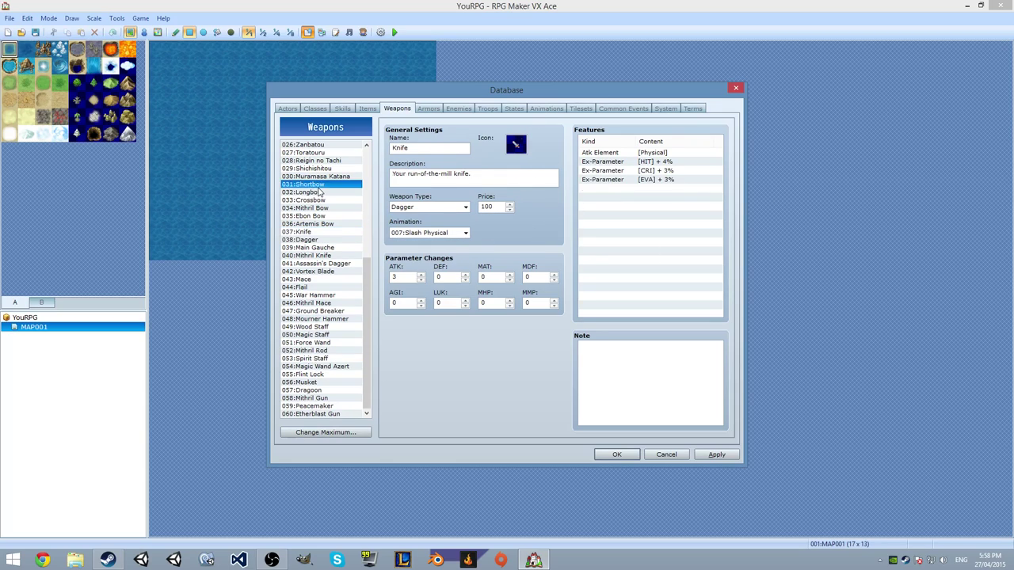
pyautogui.scroll(2, 311, 197)
pyautogui.scroll(6, 312, 197)
pyautogui.click(318, 201)
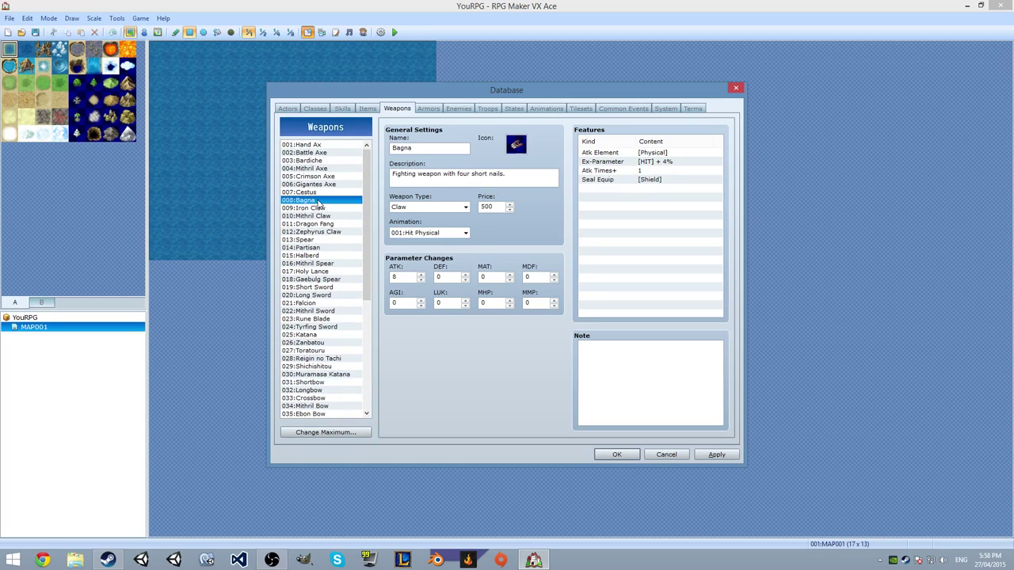
# Open the armor settings and step through the entries one by one from the Casual Clothes onward
pyautogui.click(429, 110)
pyautogui.press('Down')
pyautogui.press('Down')
pyautogui.press('Down')
pyautogui.press('Down')
pyautogui.press('Down')
pyautogui.press('Down')
pyautogui.press('Down')
pyautogui.press('Down')
pyautogui.press('Down')
pyautogui.press('Down')
pyautogui.press('Down')
pyautogui.press('Down')
pyautogui.press('Down')
pyautogui.press('Down')
pyautogui.press('Down')
pyautogui.press('Down')
pyautogui.press('Down')
pyautogui.press('Down')
pyautogui.press('Down')
pyautogui.press('Down')
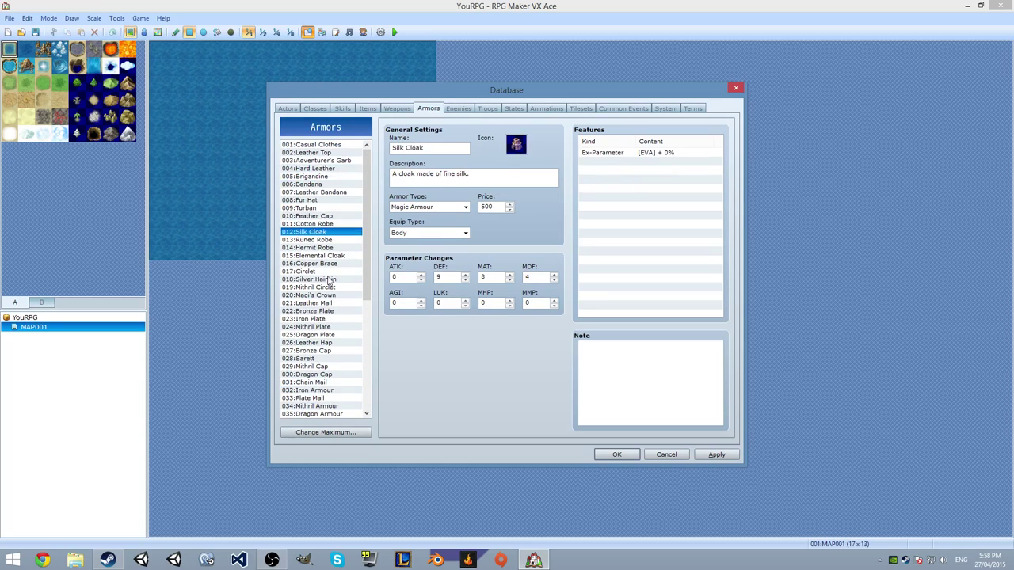
# View the Lucky Charm, Odin's Necklace and Knight Shield near the end of the armor list
pyautogui.moveTo(335, 299); pyautogui.dragTo(327, 410)
pyautogui.click(337, 374)
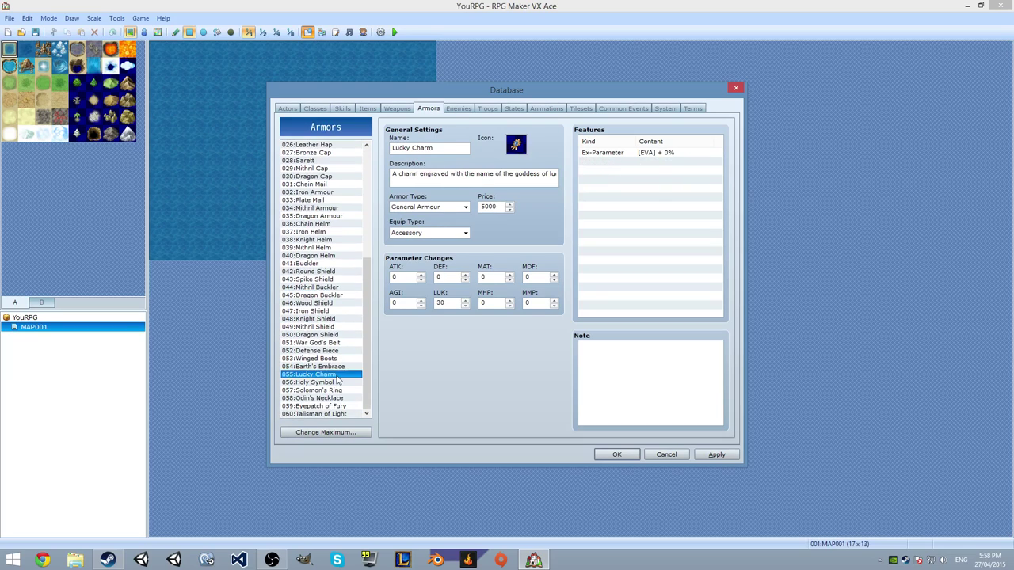
pyautogui.click(331, 397)
pyautogui.click(326, 319)
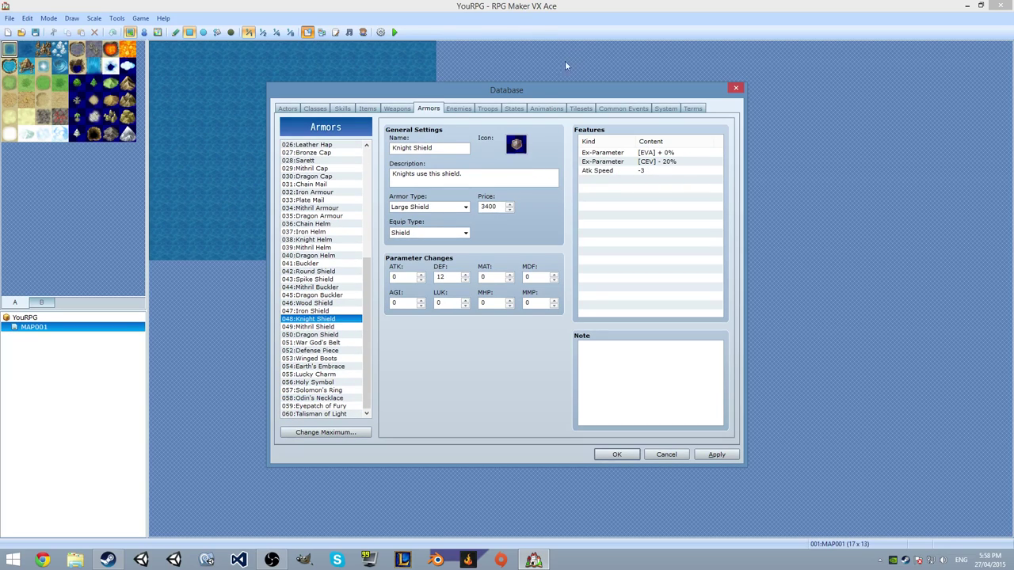
# Open the enemy settings and view the Bat, Large Snake, Demon God and Demon King
pyautogui.click(468, 109)
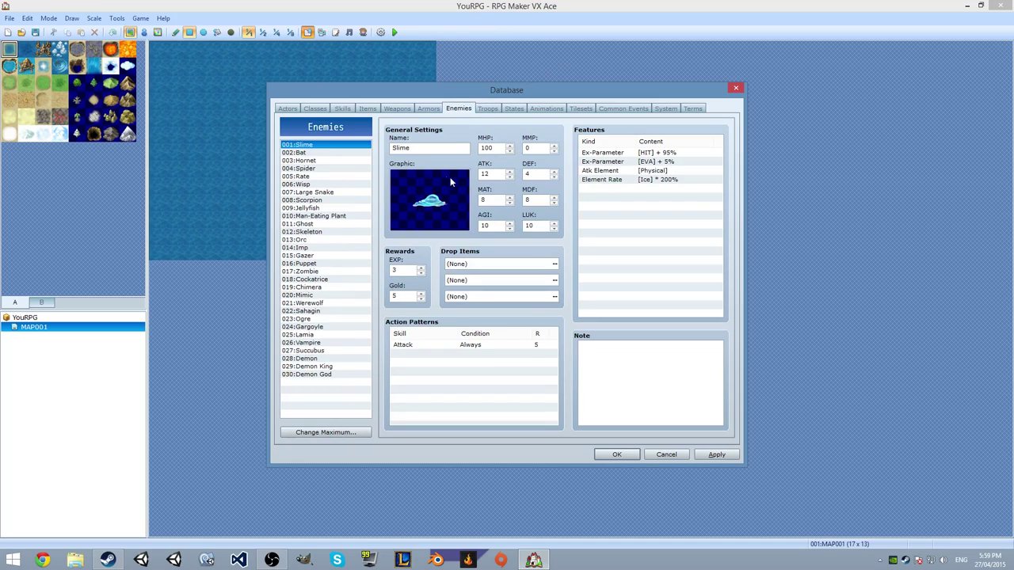
pyautogui.click(329, 153)
pyautogui.click(312, 192)
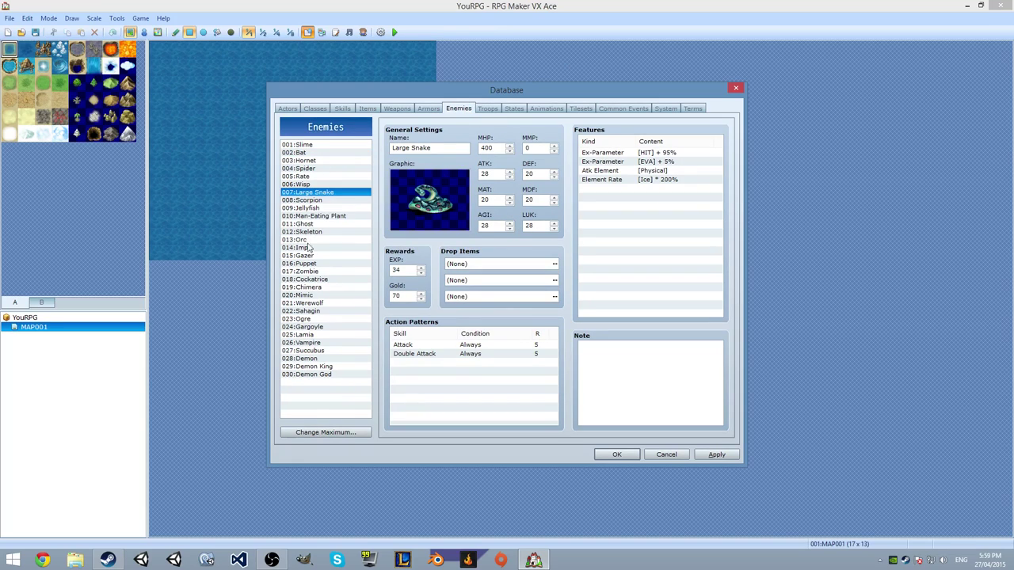
pyautogui.click(331, 375)
pyautogui.press('Up')
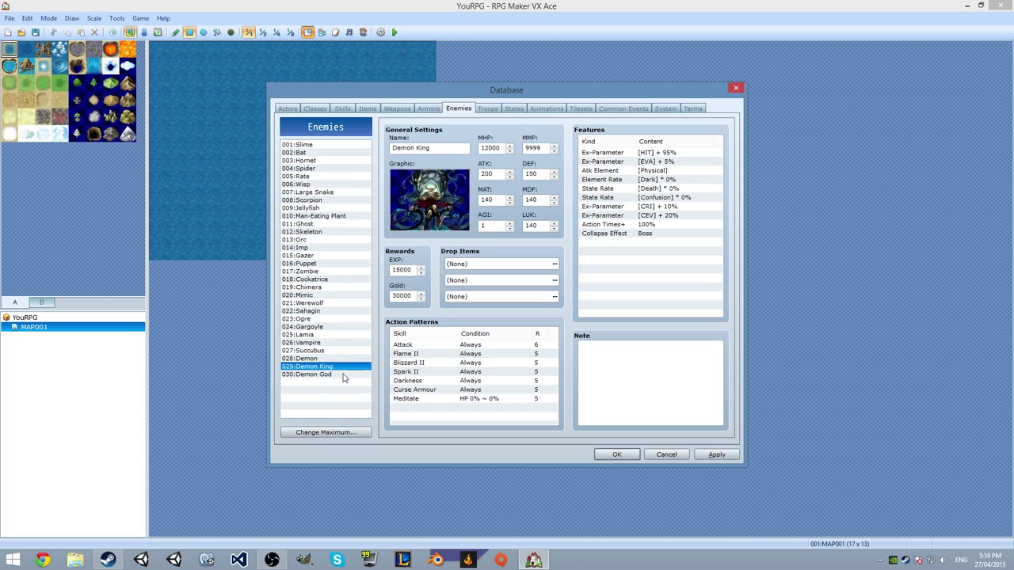
pyautogui.click(343, 375)
pyautogui.click(297, 367)
# Examine each of the Demon's action patterns, from Double Attack to Flame II
pyautogui.click(312, 358)
pyautogui.click(433, 347)
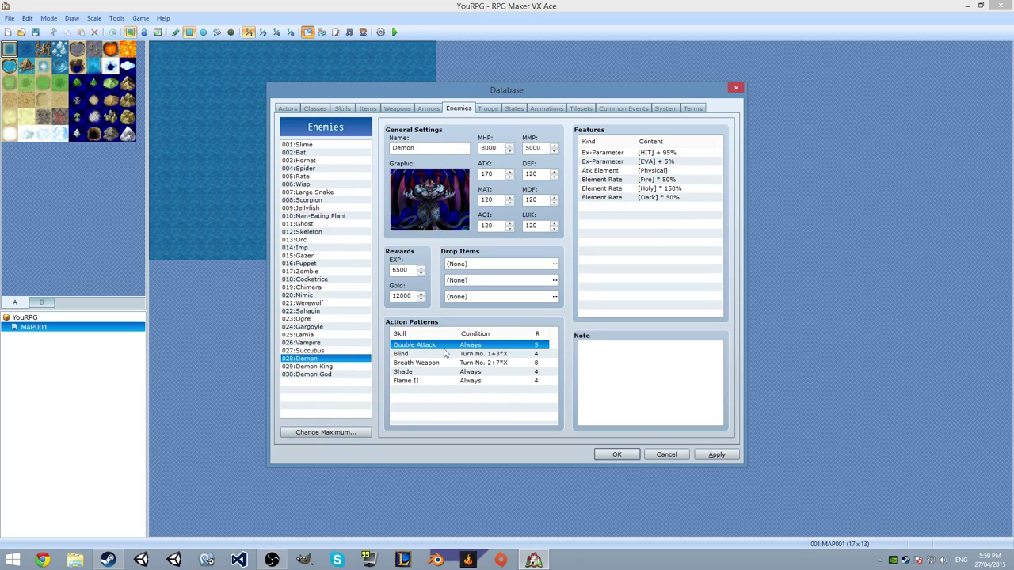
pyautogui.click(460, 355)
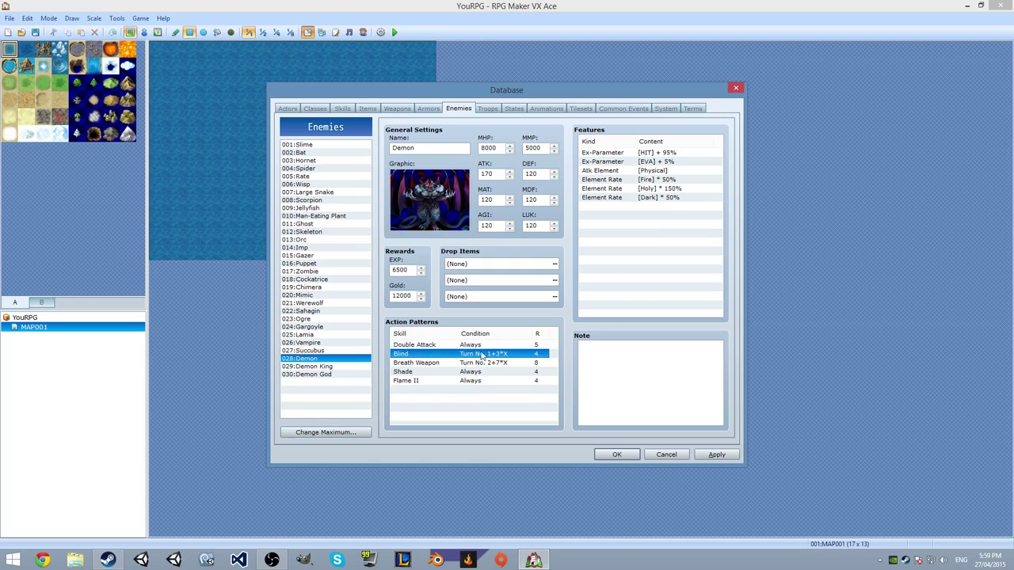
pyautogui.click(440, 364)
pyautogui.click(441, 372)
pyautogui.click(411, 383)
# Compare the enemy settings of the Demon King, Demon God and Werewolf with the weaker enemies down to the Slime
pyautogui.click(329, 367)
pyautogui.click(325, 375)
pyautogui.click(317, 304)
pyautogui.click(320, 231)
pyautogui.click(326, 208)
pyautogui.click(341, 185)
pyautogui.click(329, 169)
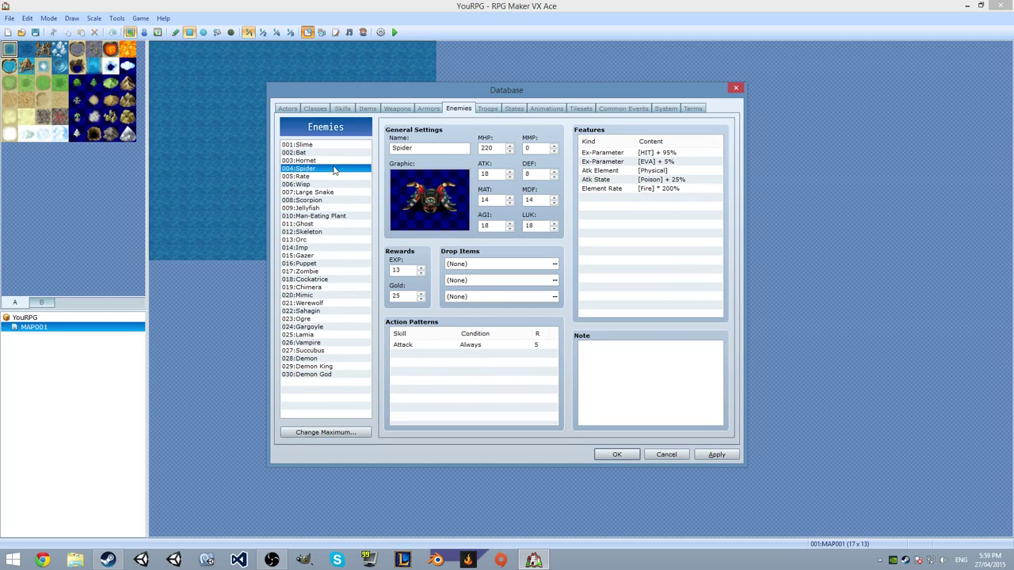
pyautogui.click(326, 160)
pyautogui.click(324, 152)
pyautogui.click(325, 145)
# Open the Werewolf's Attack action, explore the Party Level and Switch conditions, and discard the changes
pyautogui.click(327, 303)
pyautogui.doubleClick(474, 345)
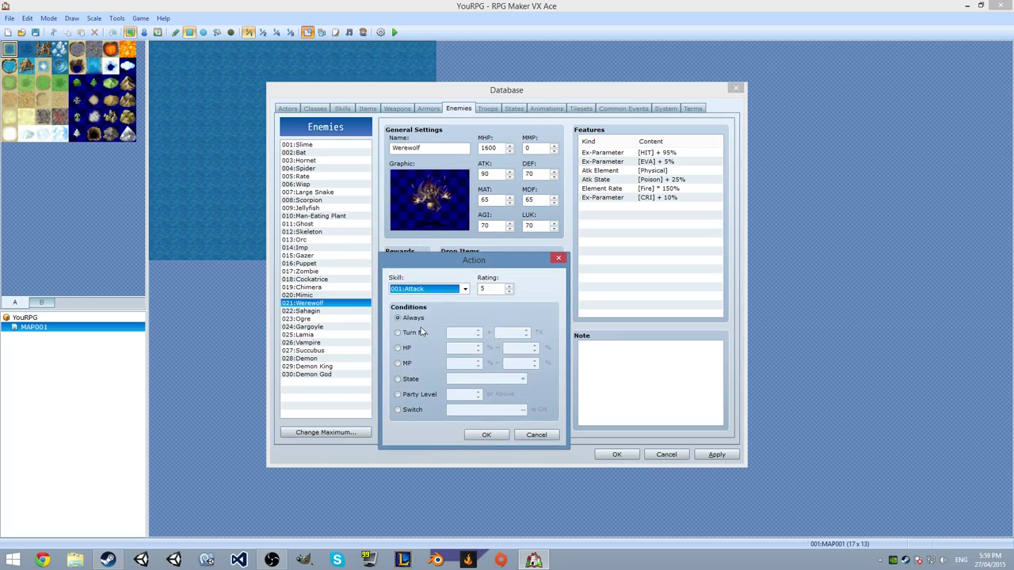
pyautogui.click(408, 395)
pyautogui.click(410, 410)
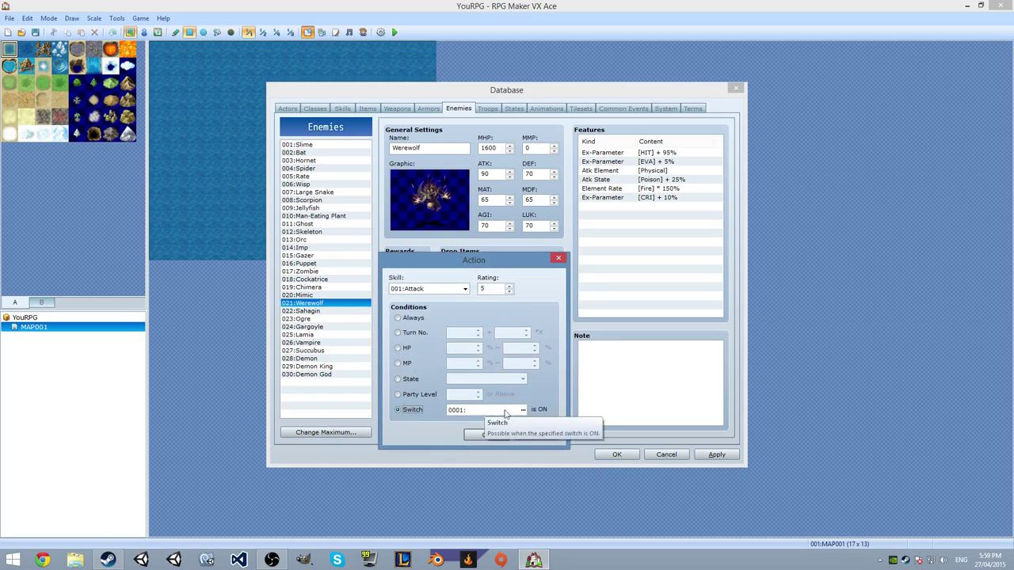
pyautogui.click(530, 436)
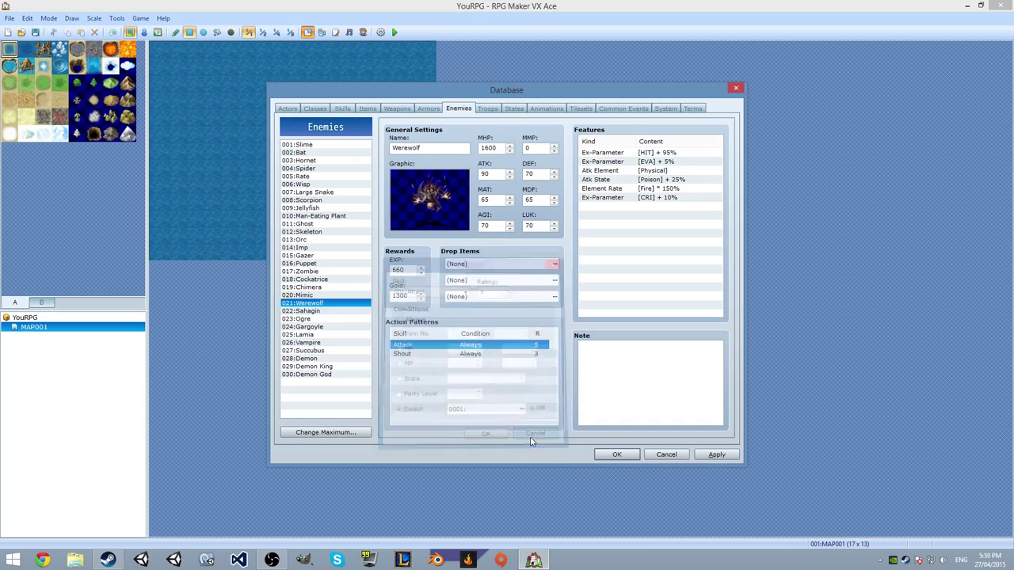
# Reopen the Werewolf's Attack action, view the Turn No. condition's fields, and discard the changes
pyautogui.doubleClick(544, 349)
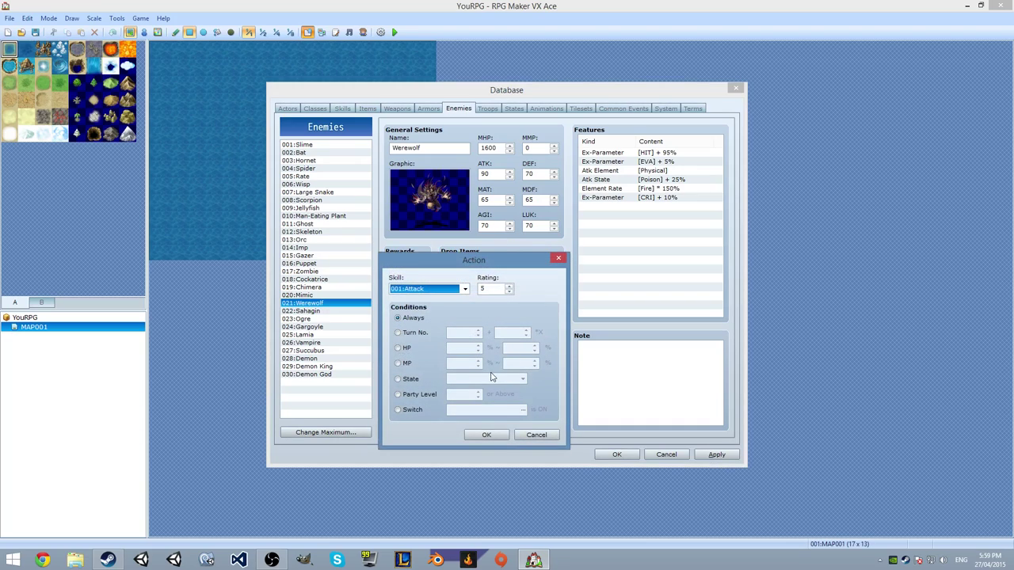
pyautogui.click(413, 332)
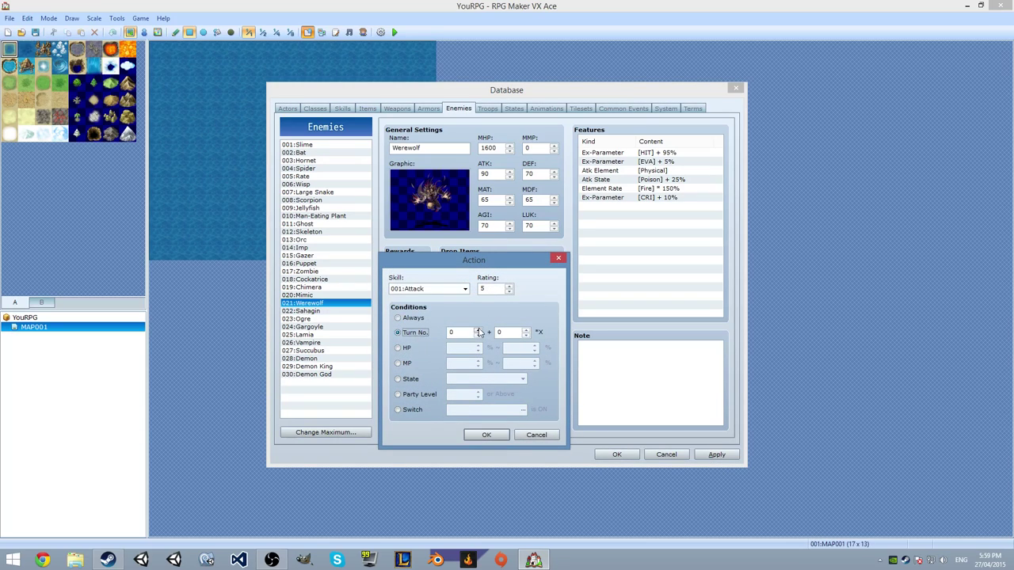
pyautogui.click(409, 317)
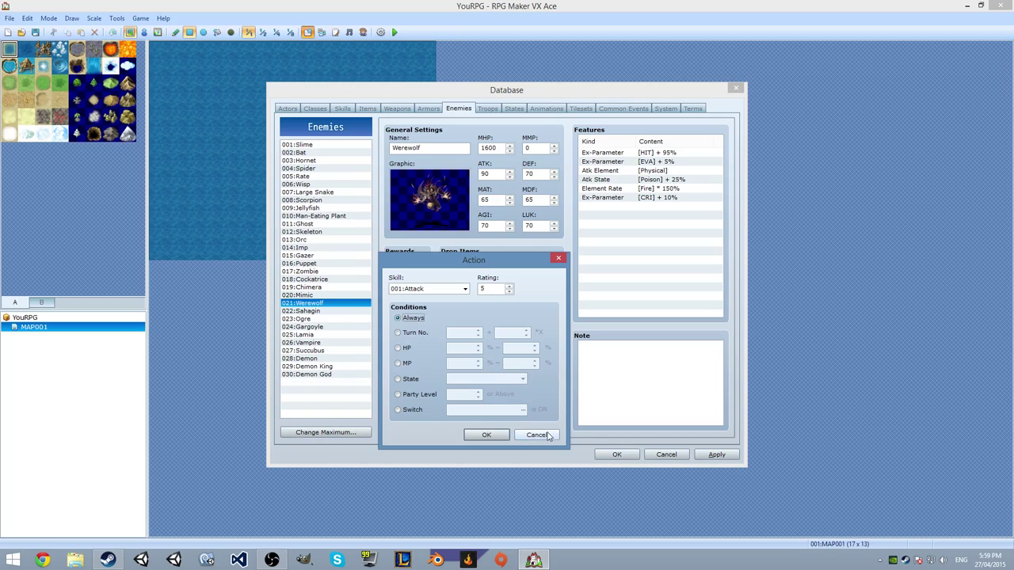
pyautogui.click(536, 435)
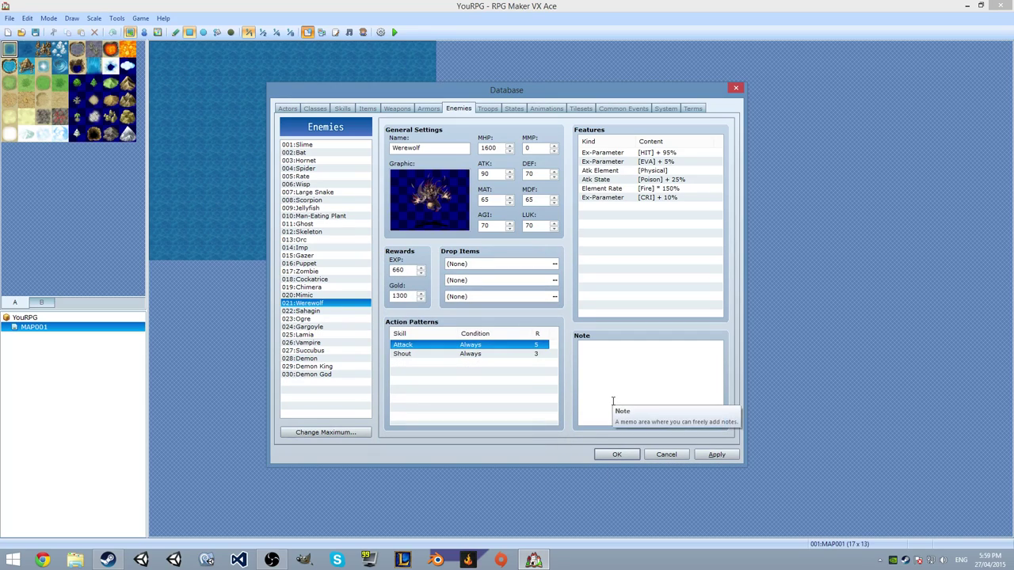
# Open the troop settings and view the Bat, Hornet, Wisp and Ghost troops
pyautogui.click(488, 108)
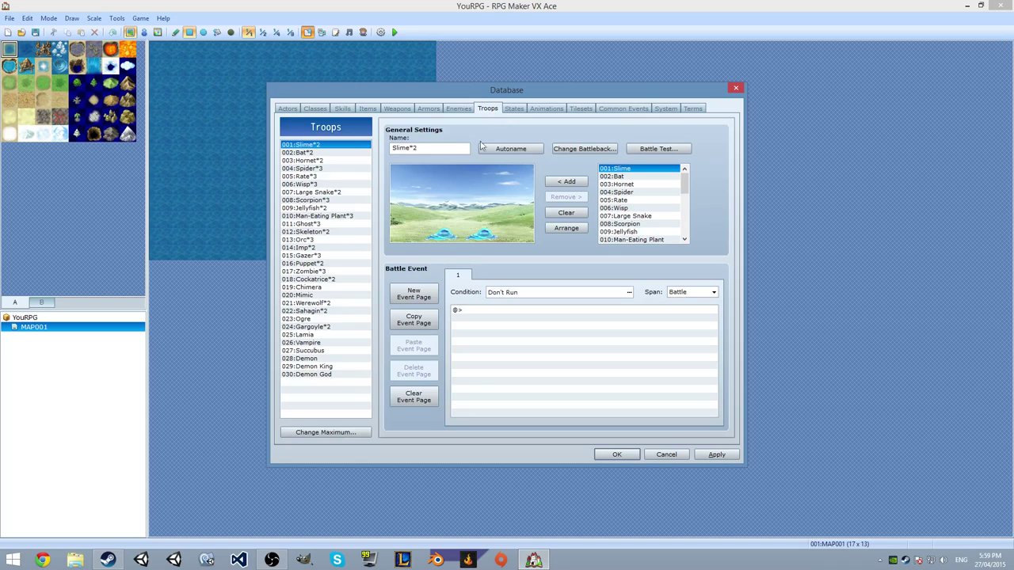
pyautogui.click(347, 153)
pyautogui.click(347, 160)
pyautogui.click(341, 184)
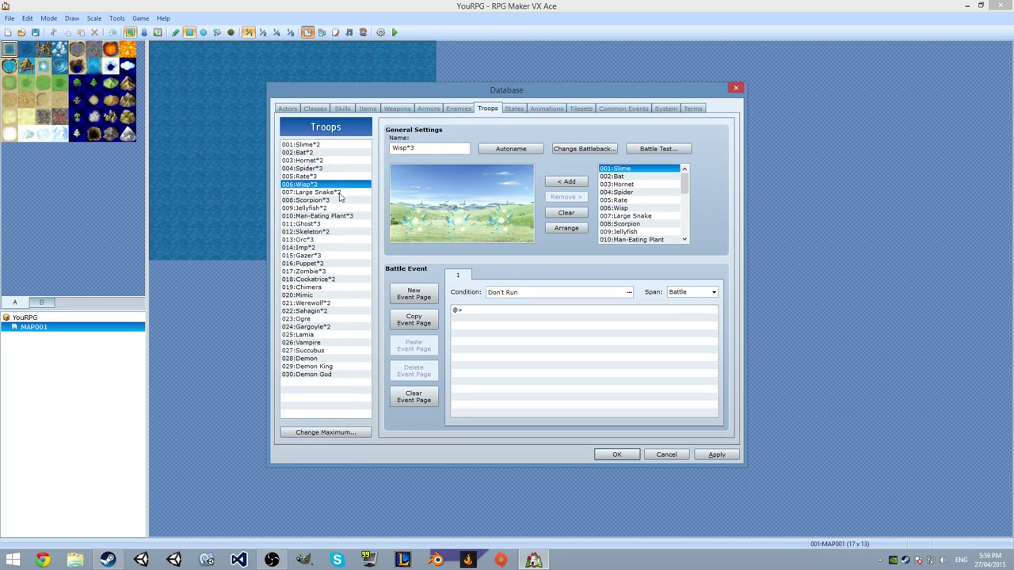
pyautogui.click(327, 224)
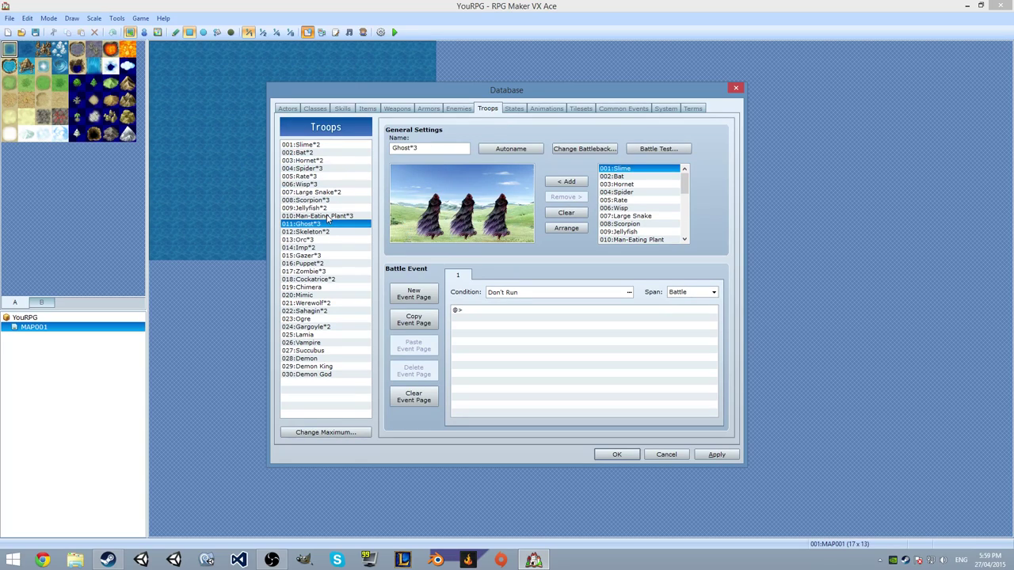
# View the late-game troops from the Demon God back to the Lamia
pyautogui.click(299, 375)
pyautogui.click(308, 358)
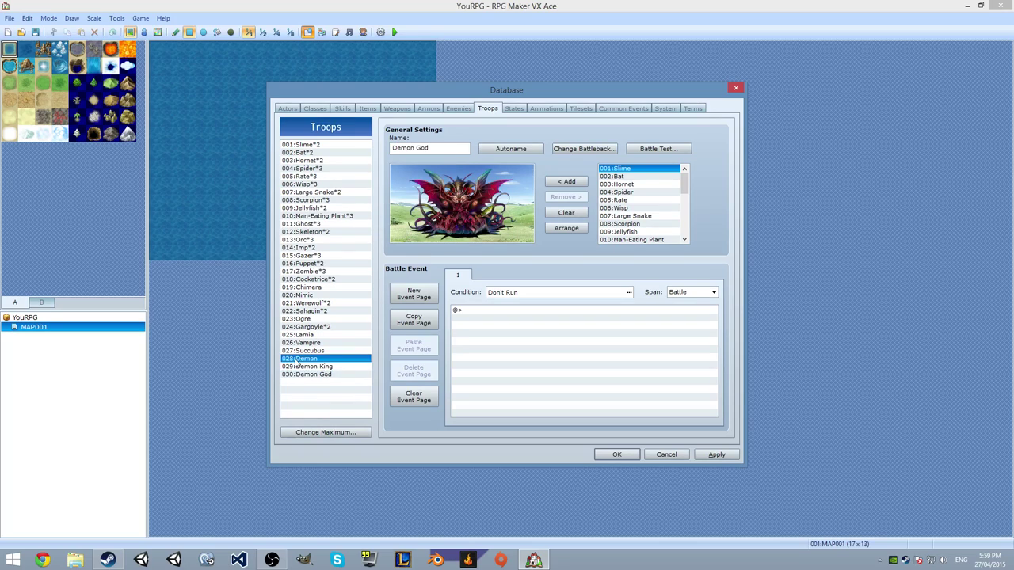
pyautogui.click(306, 366)
pyautogui.click(310, 351)
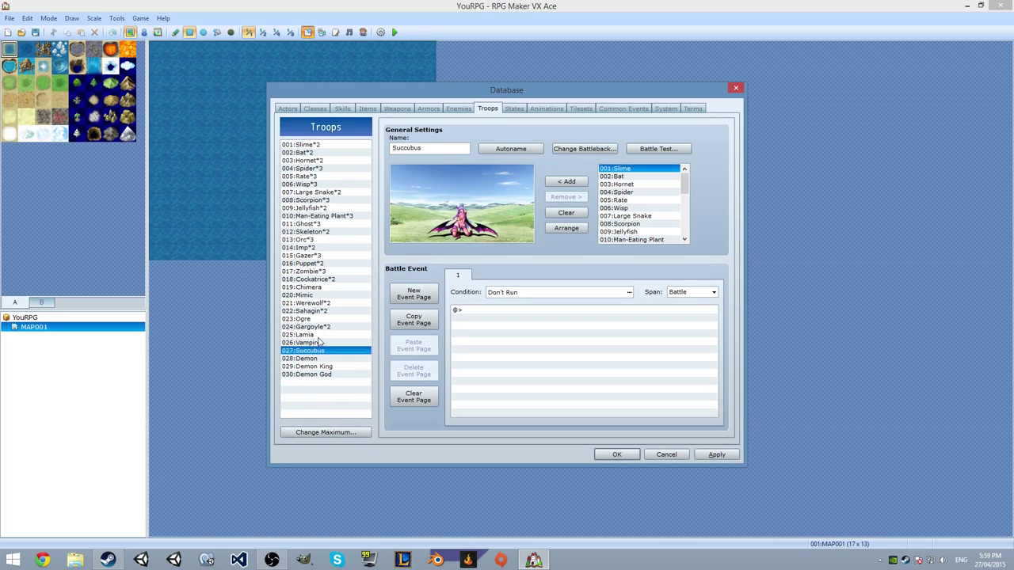
pyautogui.click(320, 343)
pyautogui.click(295, 351)
pyautogui.click(300, 335)
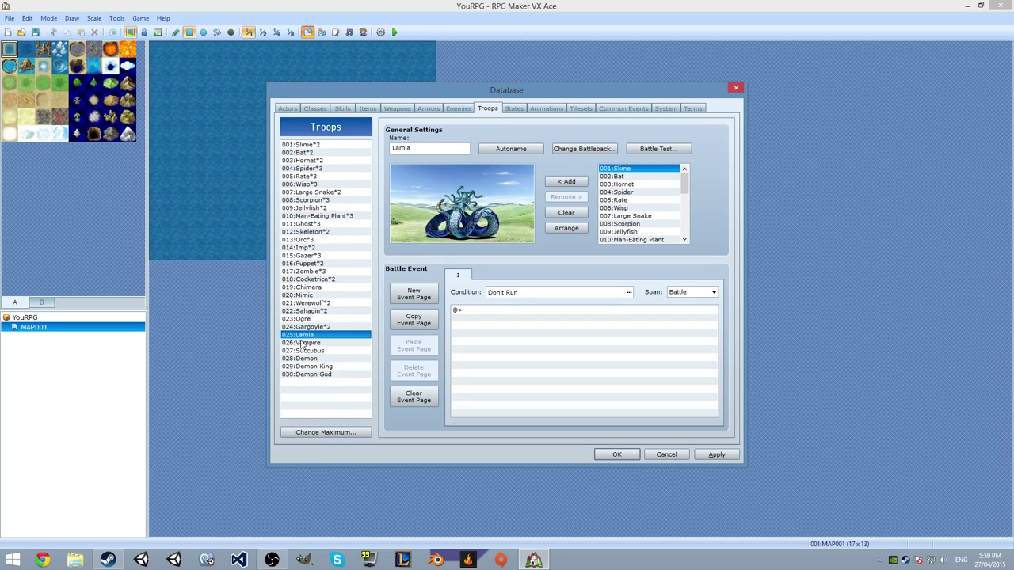
# View the battle layouts of the Gargoyle, Ogre, Werewolf, Chimera, Cockatrice, Zombie, Puppet and Gazer troops
pyautogui.click(307, 326)
pyautogui.click(309, 319)
pyautogui.click(317, 303)
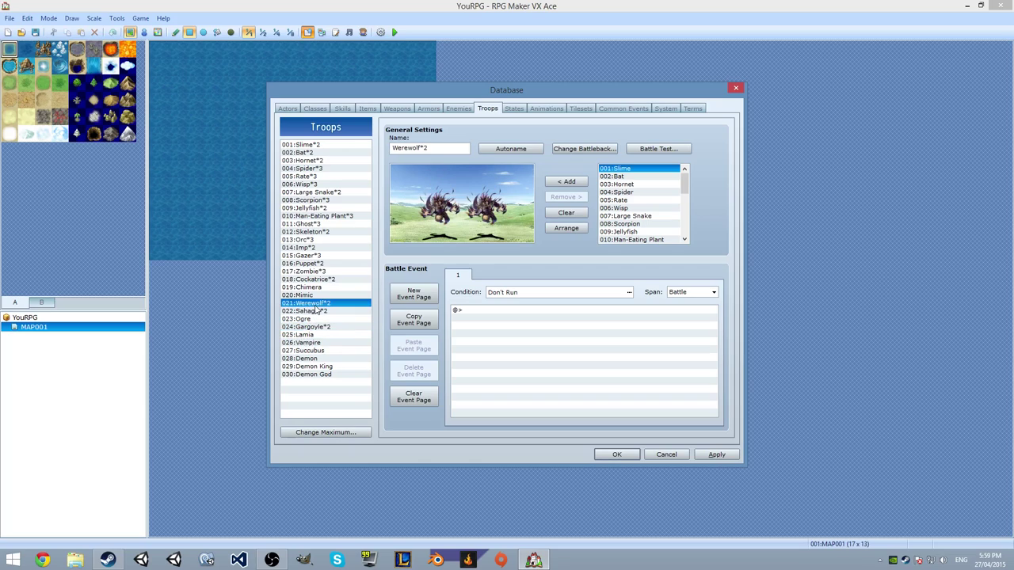
pyautogui.click(321, 287)
pyautogui.click(319, 279)
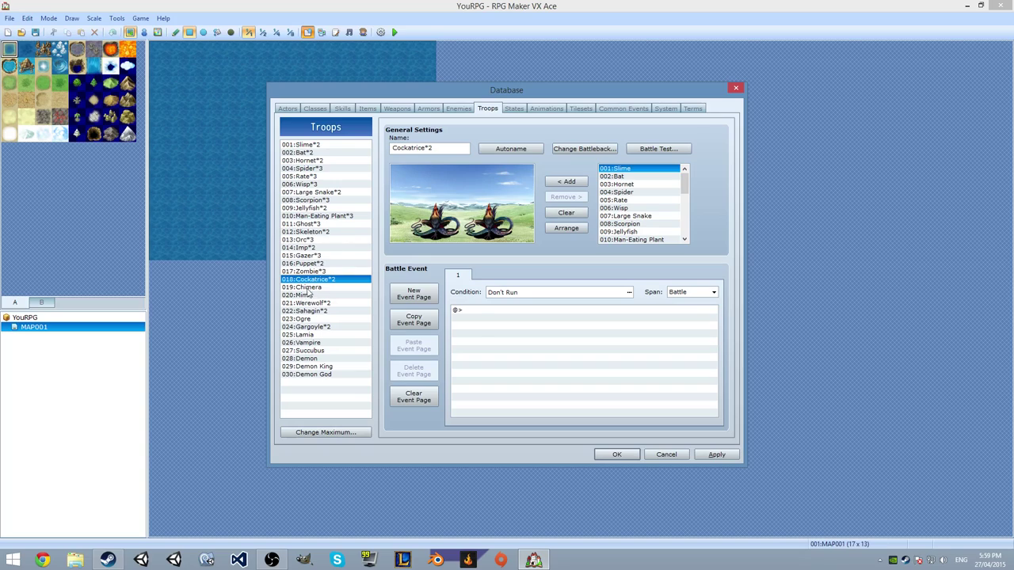
pyautogui.click(332, 271)
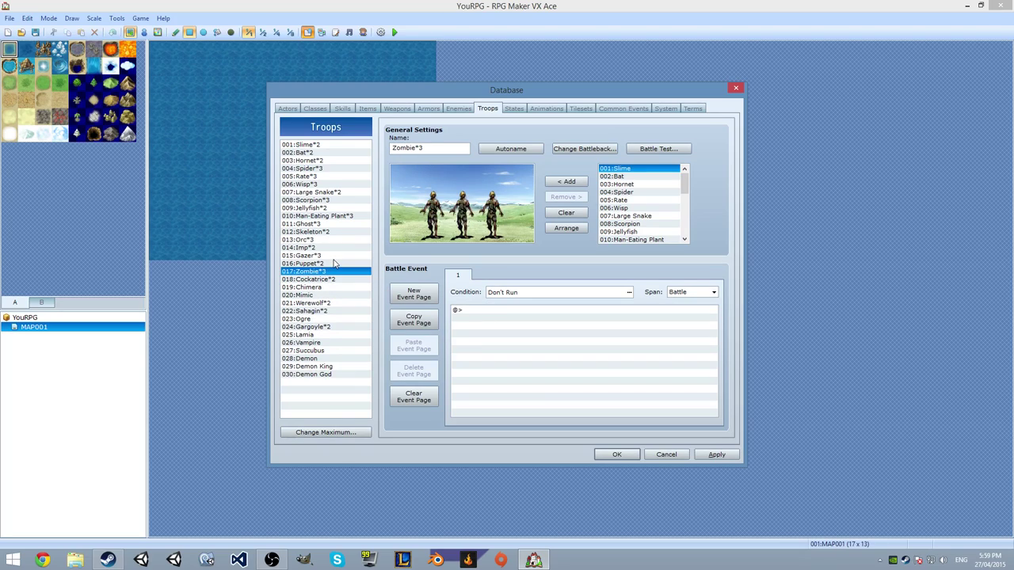
pyautogui.click(336, 263)
pyautogui.click(333, 256)
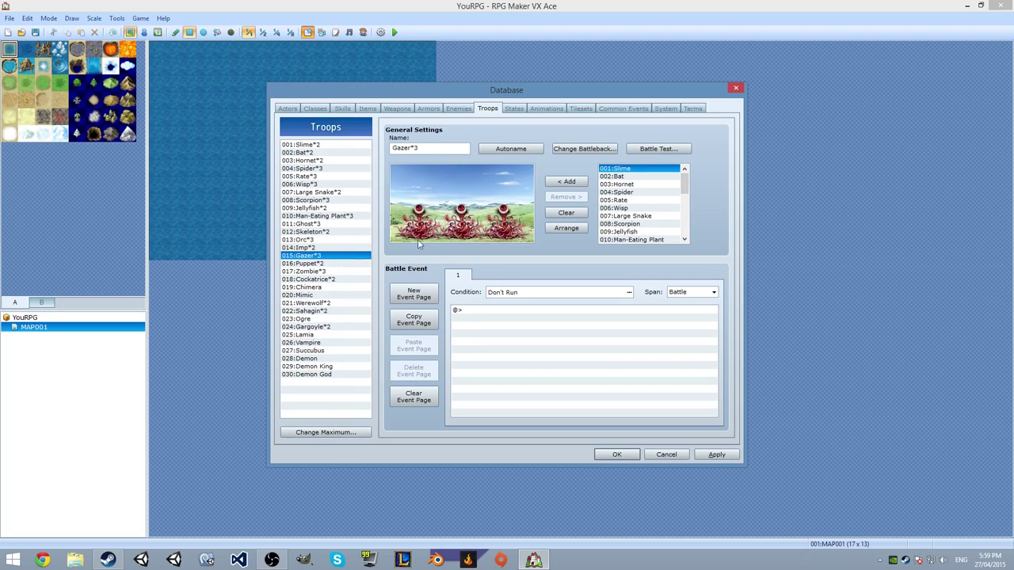
# Select the Bat and Hornet among the addable enemies for the Gazer troop, and select its battle event condition
pyautogui.click(656, 177)
pyautogui.click(650, 184)
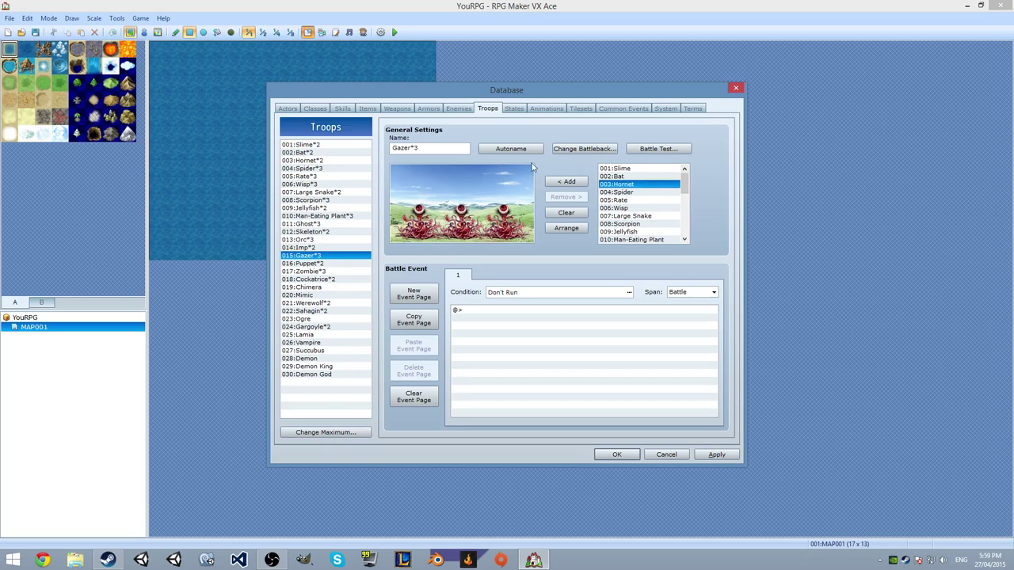
pyautogui.click(531, 299)
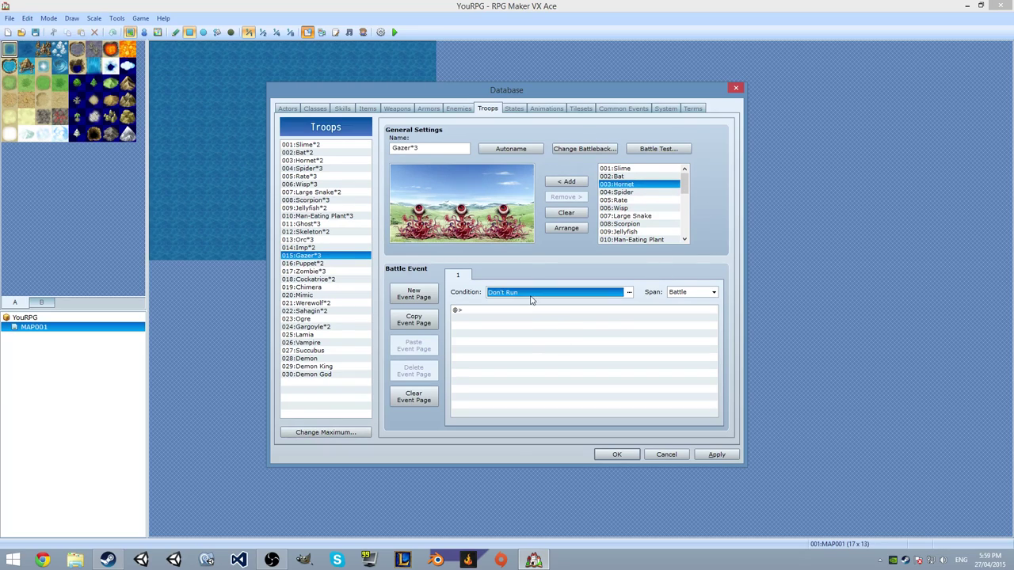
# Try enabling the turn end, turn number, enemy, actor and switch conditions for the Puppet troop's battle event, and discard them
pyautogui.moveTo(359, 221); pyautogui.dragTo(333, 263)
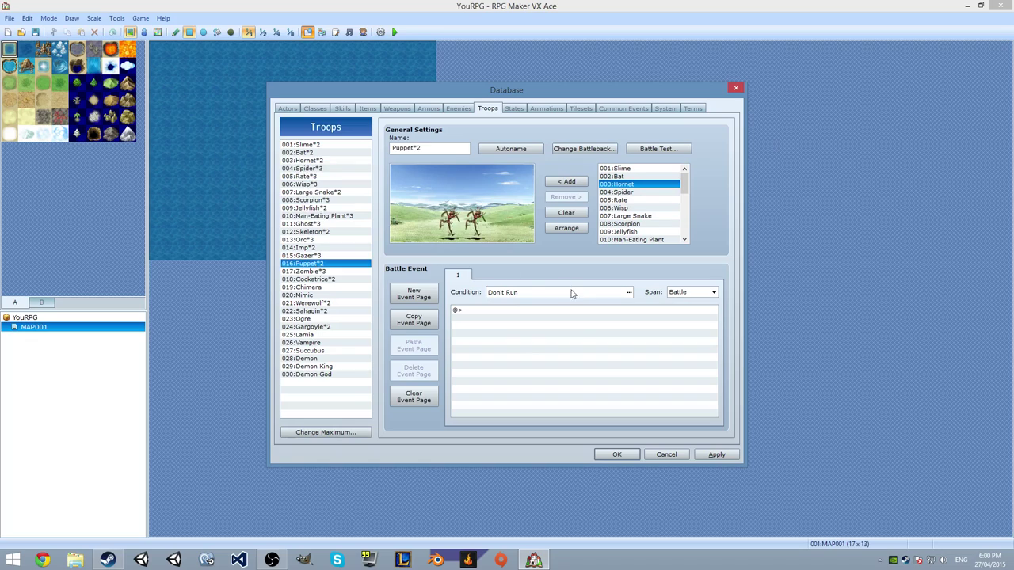
pyautogui.doubleClick(577, 293)
pyautogui.click(530, 306)
pyautogui.click(523, 320)
pyautogui.click(515, 336)
pyautogui.click(518, 365)
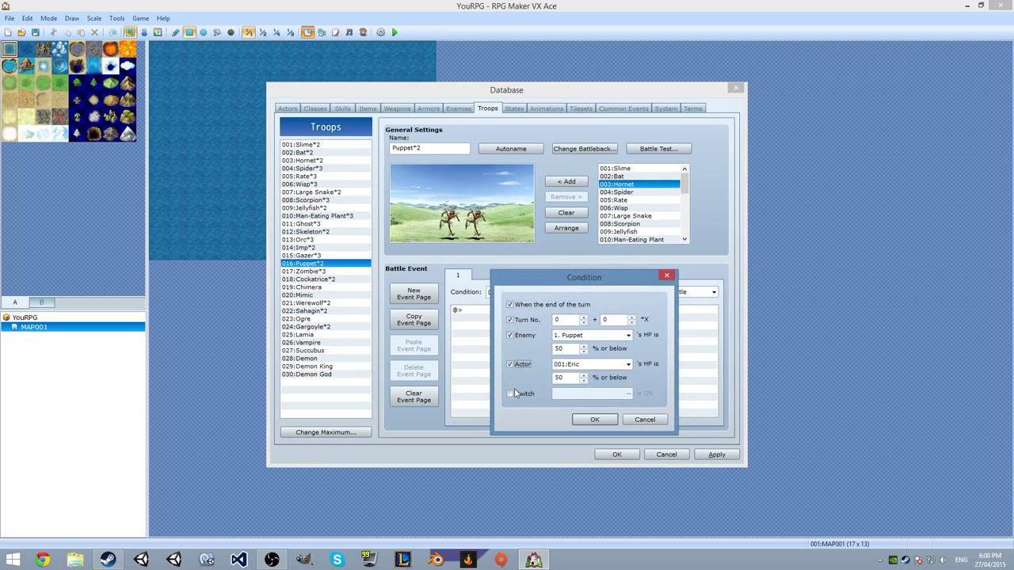
pyautogui.click(509, 393)
pyautogui.click(646, 421)
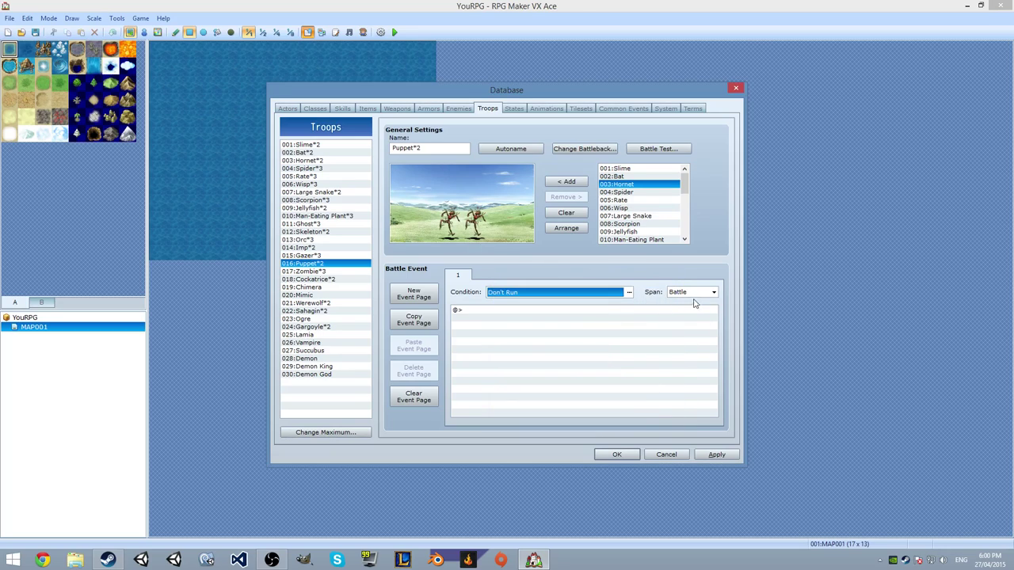
# View the span options and the first page of available event commands for the Puppet troop's battle event
pyautogui.click(694, 293)
pyautogui.click(635, 329)
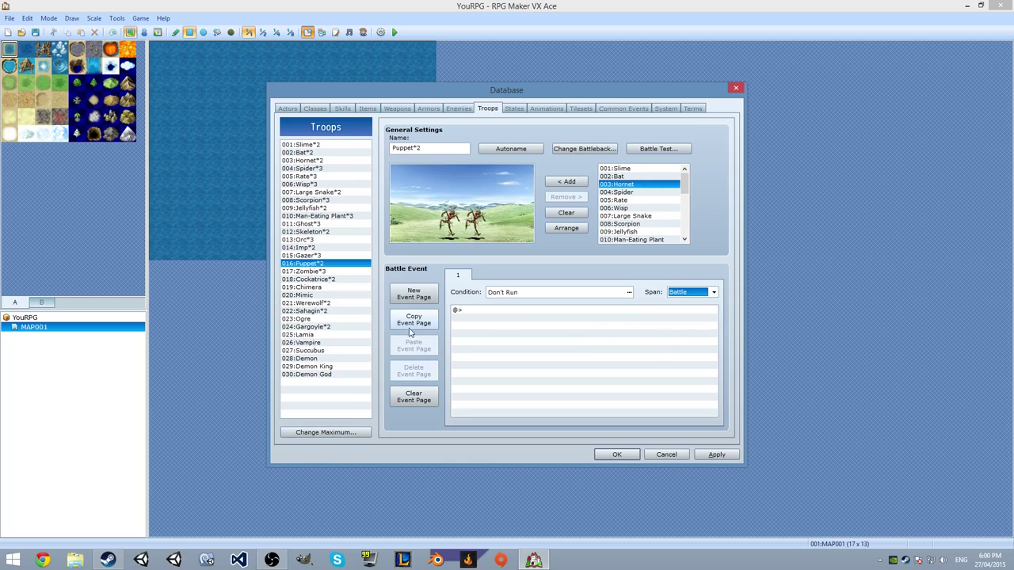
pyautogui.click(480, 311)
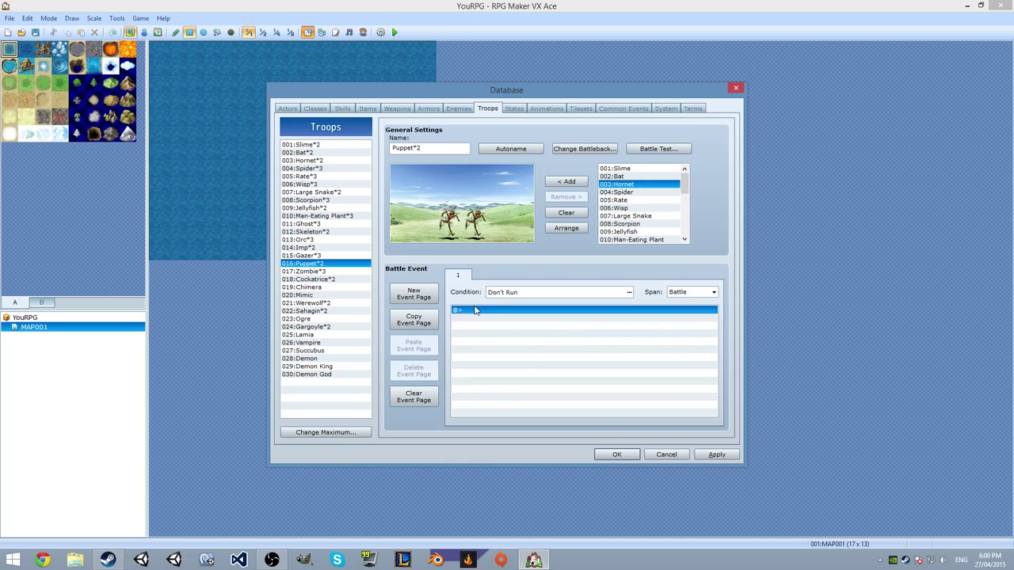
pyautogui.doubleClick(475, 310)
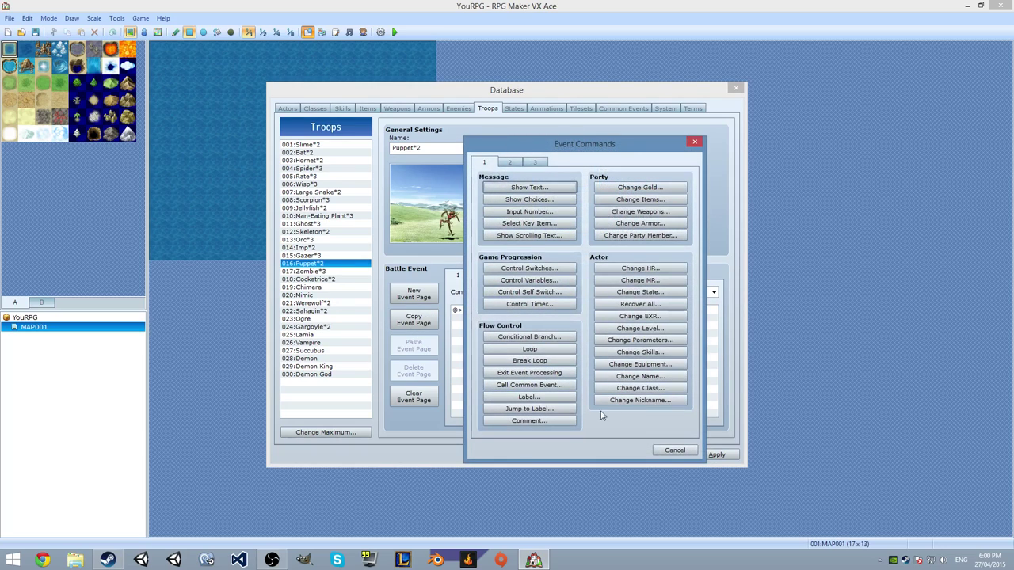
pyautogui.click(656, 451)
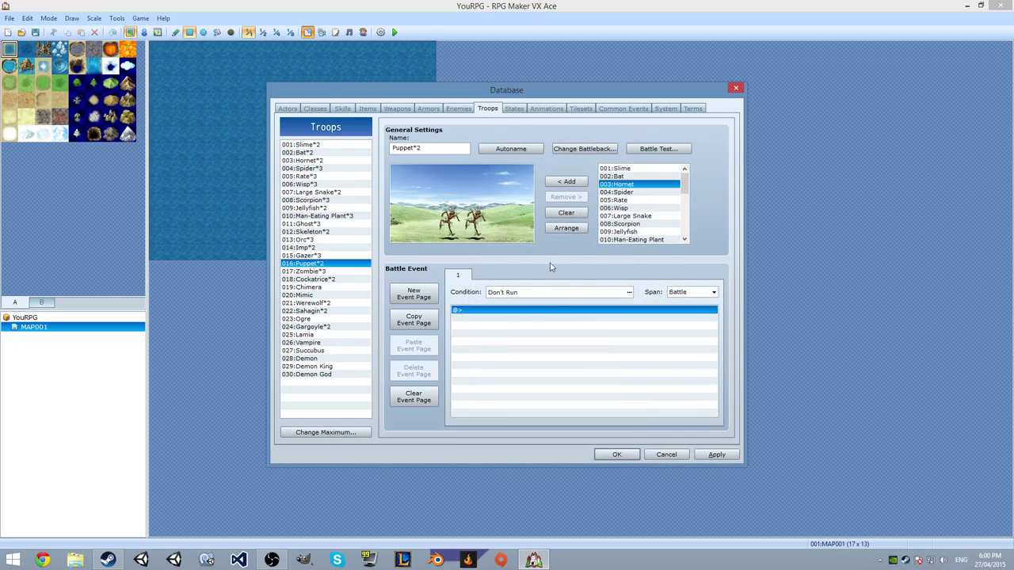
# Open the state settings and view Poison, Silence, Immortal, Ironbody, Paralysis, Confusion, Sleep and Blind
pyautogui.click(515, 108)
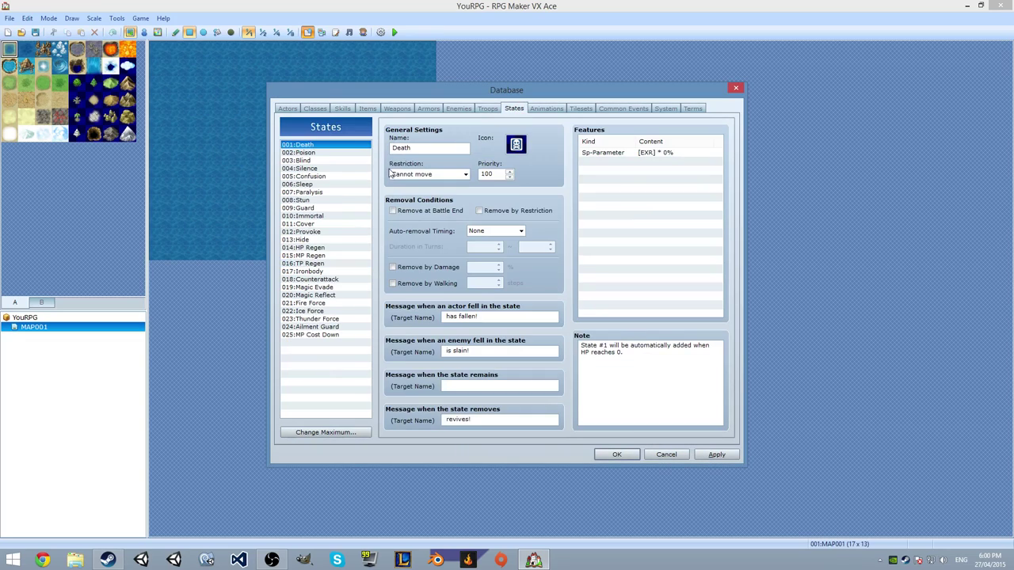
pyautogui.click(349, 152)
pyautogui.click(333, 169)
pyautogui.click(343, 216)
pyautogui.click(347, 272)
pyautogui.click(348, 193)
pyautogui.click(339, 177)
pyautogui.click(339, 185)
pyautogui.click(332, 169)
pyautogui.click(333, 160)
pyautogui.click(332, 193)
pyautogui.click(332, 216)
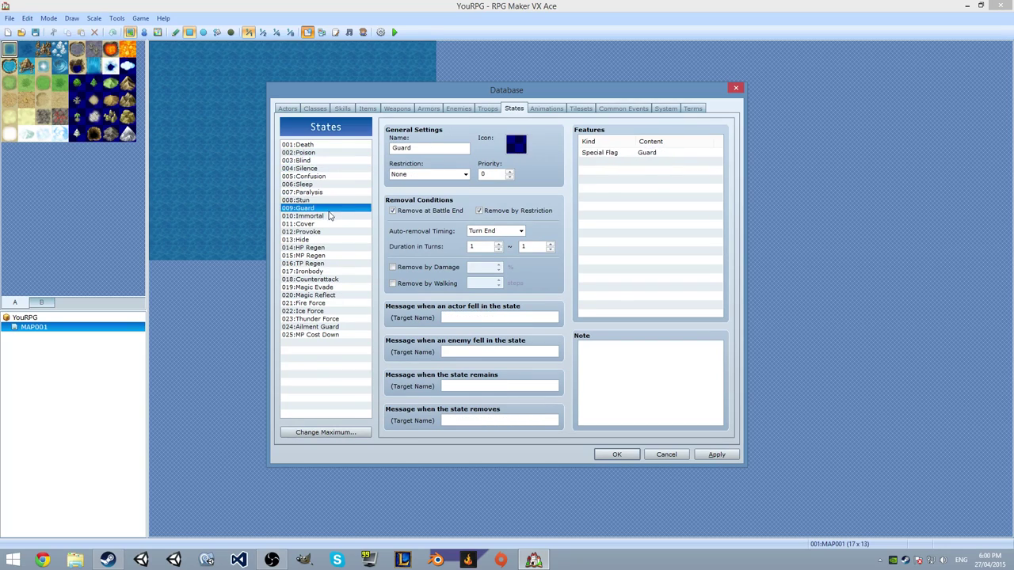
# View the Guard, Stun and Paralysis states, the ones from Immortal to TP Regen, and the ailments back to Silence
pyautogui.click(333, 208)
pyautogui.click(332, 199)
pyautogui.click(331, 193)
pyautogui.click(325, 217)
pyautogui.moveTo(324, 221); pyautogui.dragTo(320, 265)
pyautogui.click(305, 184)
pyautogui.click(303, 200)
pyautogui.click(304, 207)
pyautogui.click(304, 200)
pyautogui.click(304, 184)
pyautogui.click(306, 176)
pyautogui.click(309, 168)
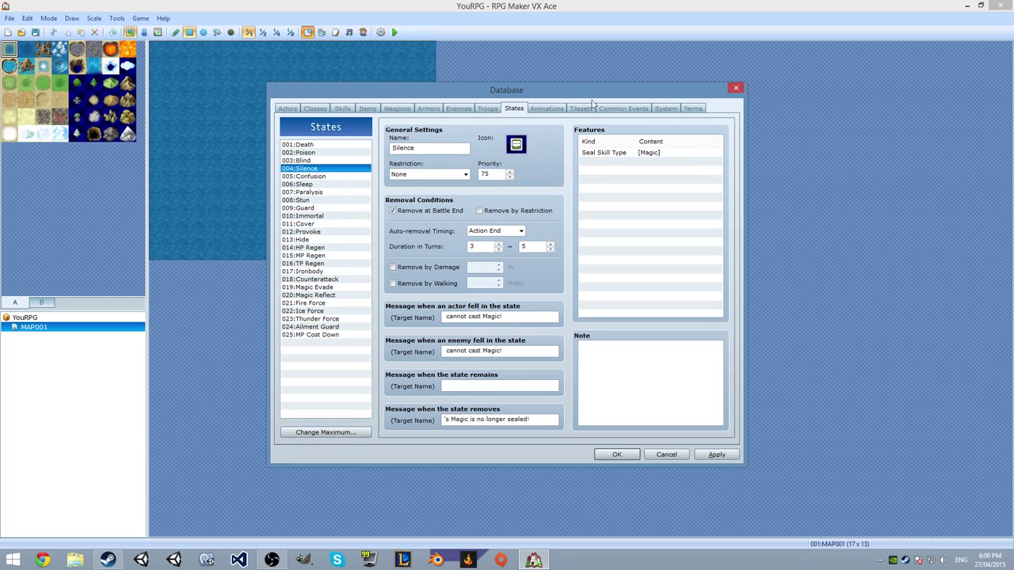
# Compare the Confusion, Guard and Sleep states, and view the restriction options available for Confusion
pyautogui.click(548, 109)
pyautogui.click(507, 108)
pyautogui.click(313, 176)
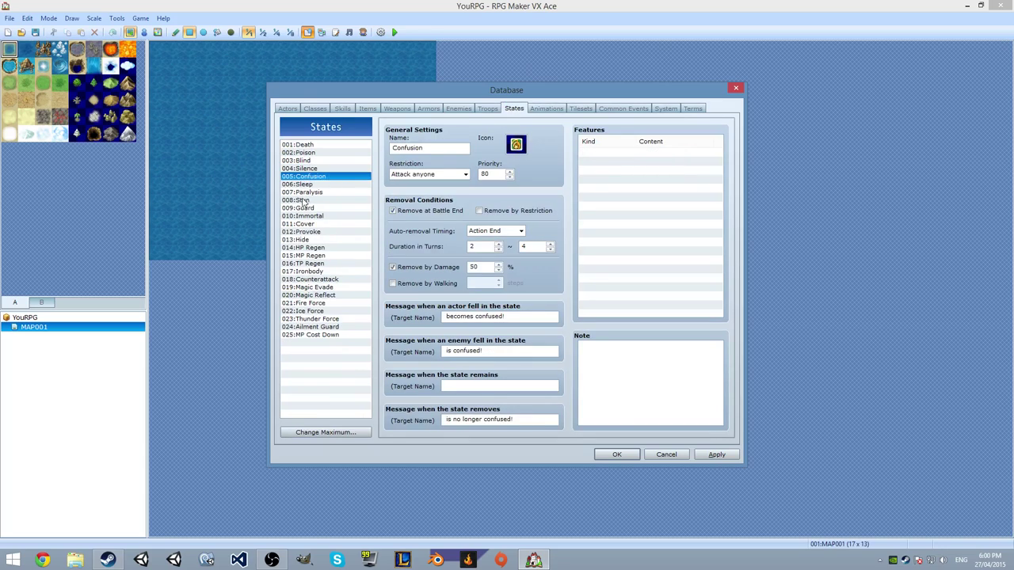
pyautogui.click(304, 208)
pyautogui.click(336, 185)
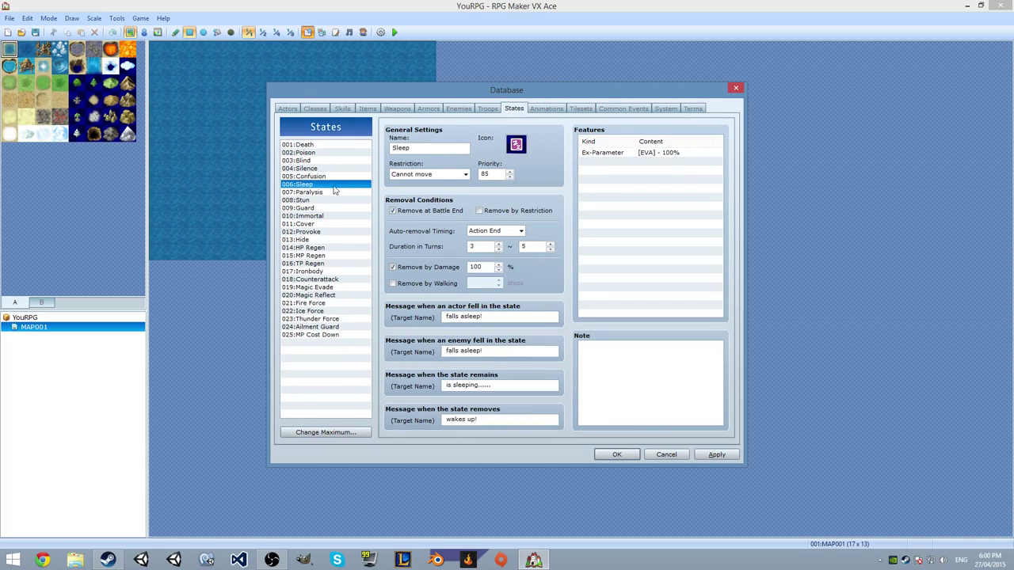
pyautogui.click(302, 176)
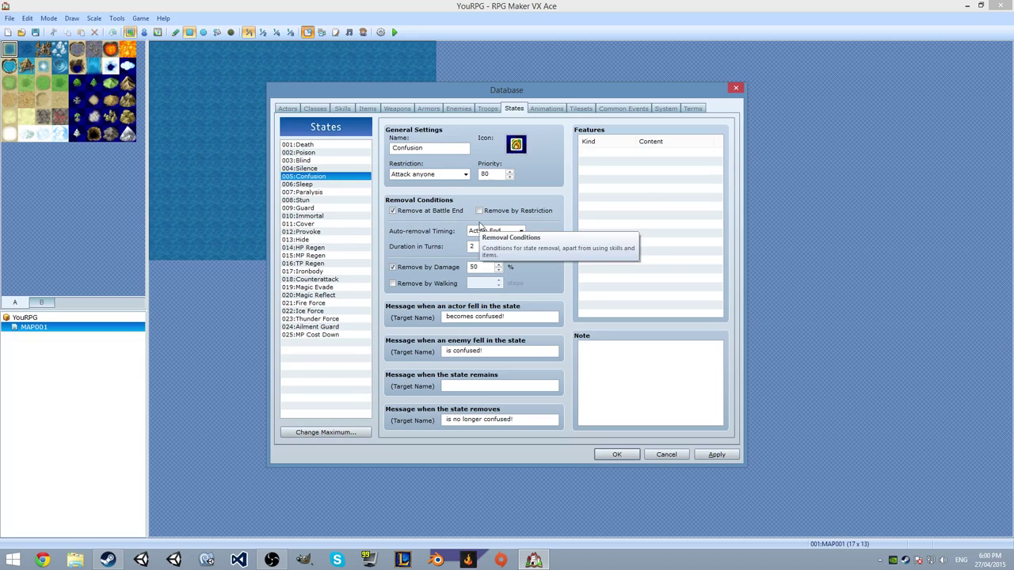
pyautogui.click(459, 175)
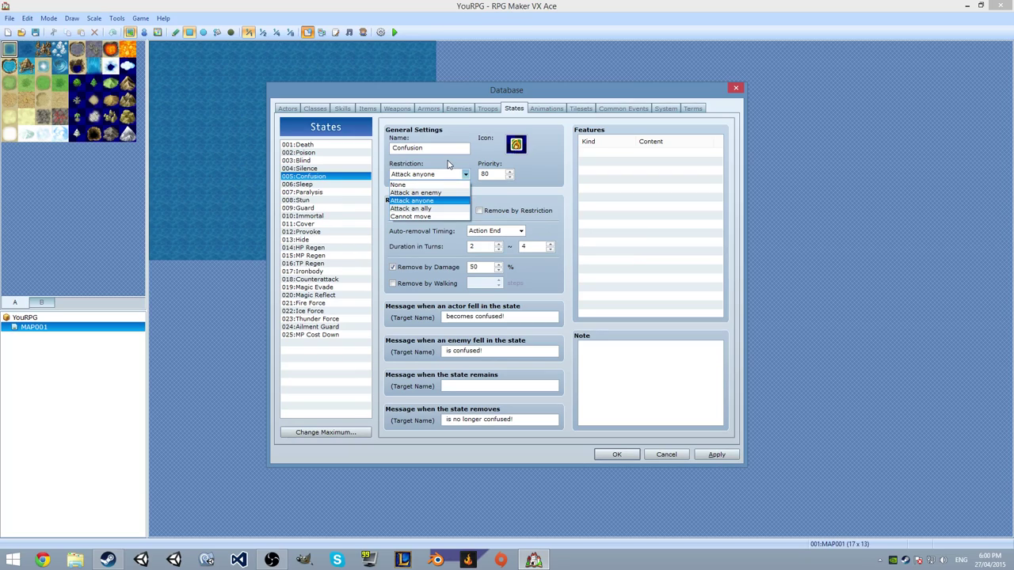
pyautogui.click(448, 164)
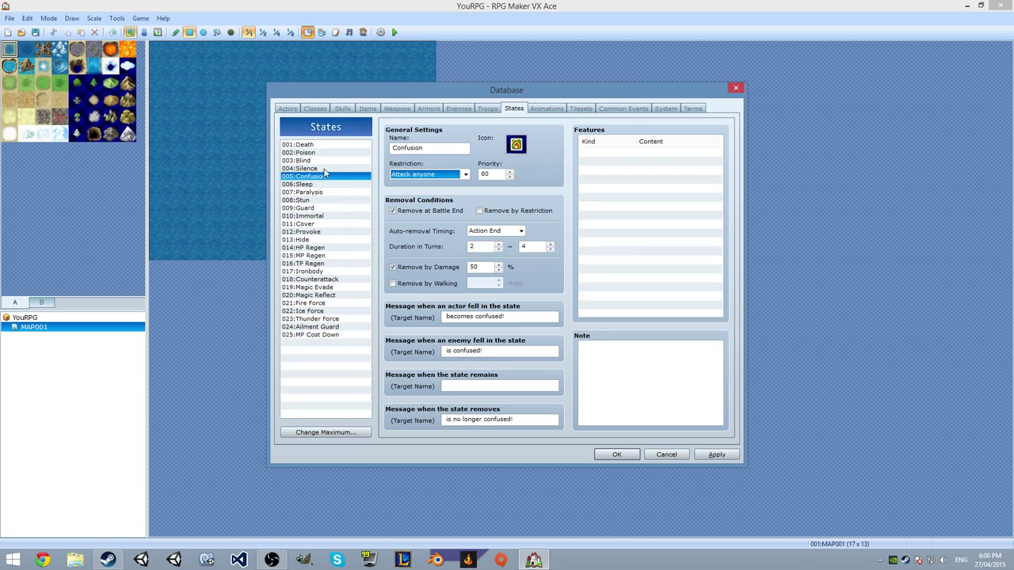
# View the Silence state's restriction options and the skill types its Seal Skill Type feature can block, leaving Magic selected
pyautogui.click(317, 168)
pyautogui.click(464, 174)
pyautogui.click(419, 181)
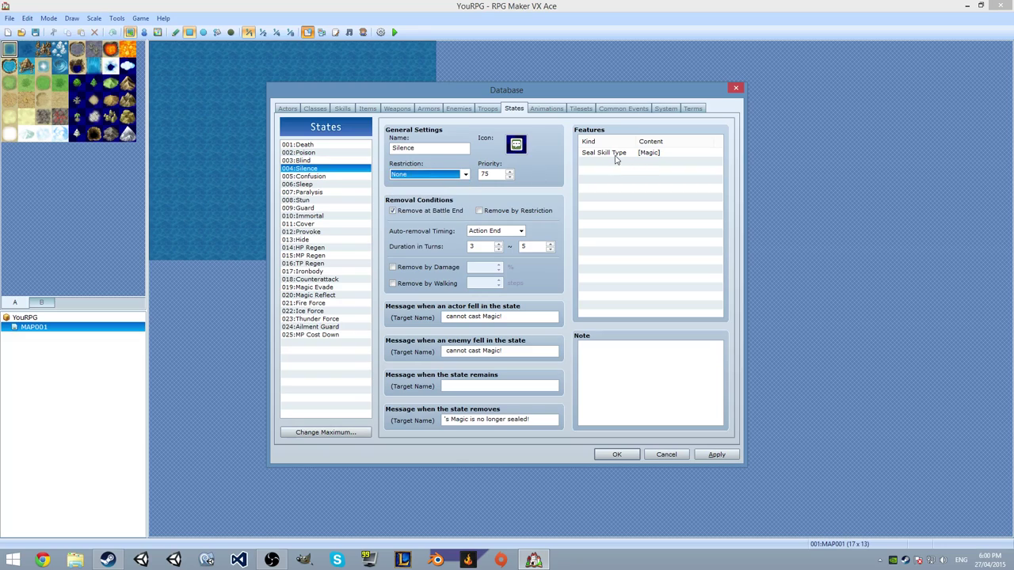
pyautogui.click(614, 154)
pyautogui.doubleClick(593, 154)
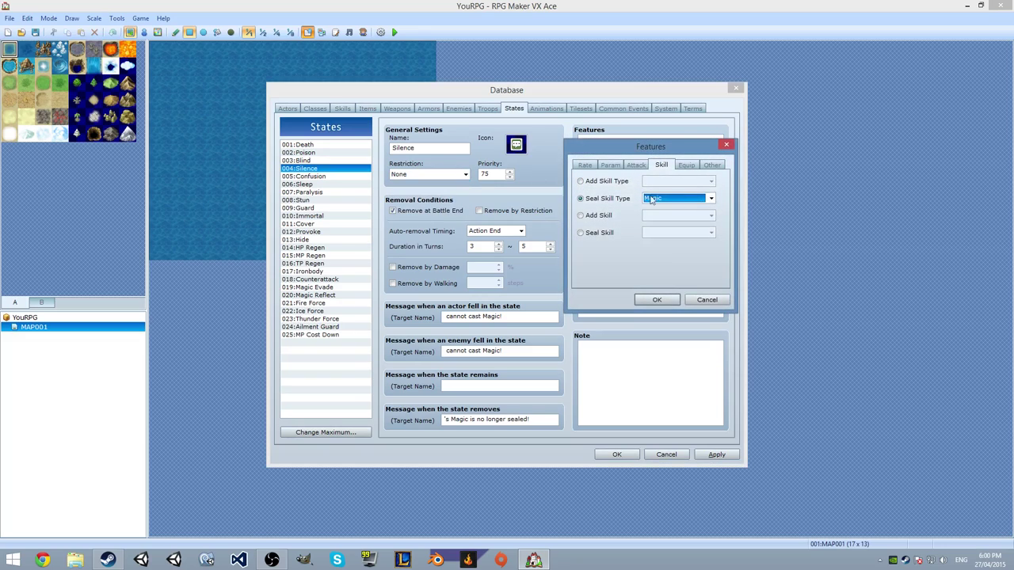
pyautogui.click(656, 199)
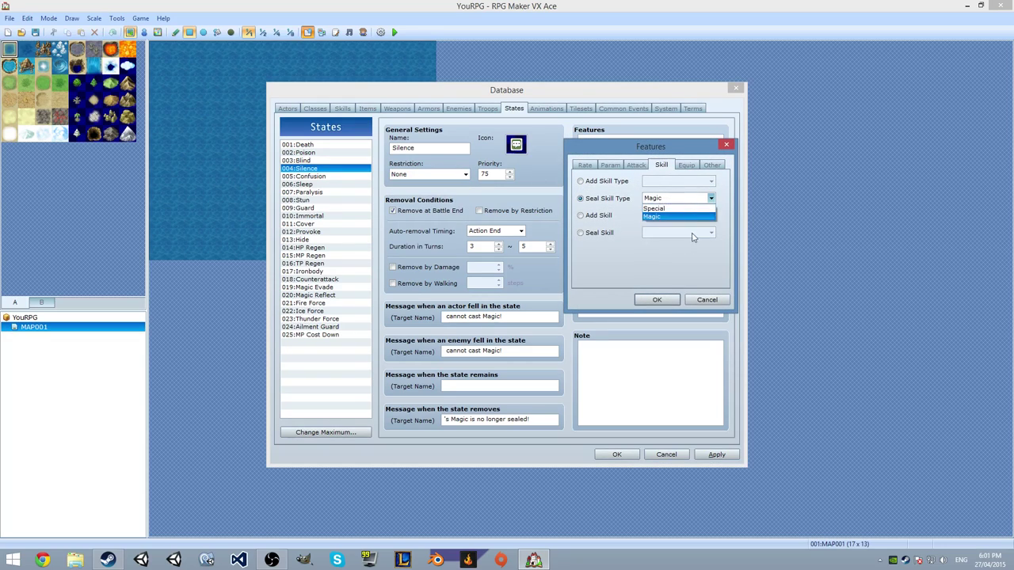
pyautogui.click(718, 274)
pyautogui.click(718, 305)
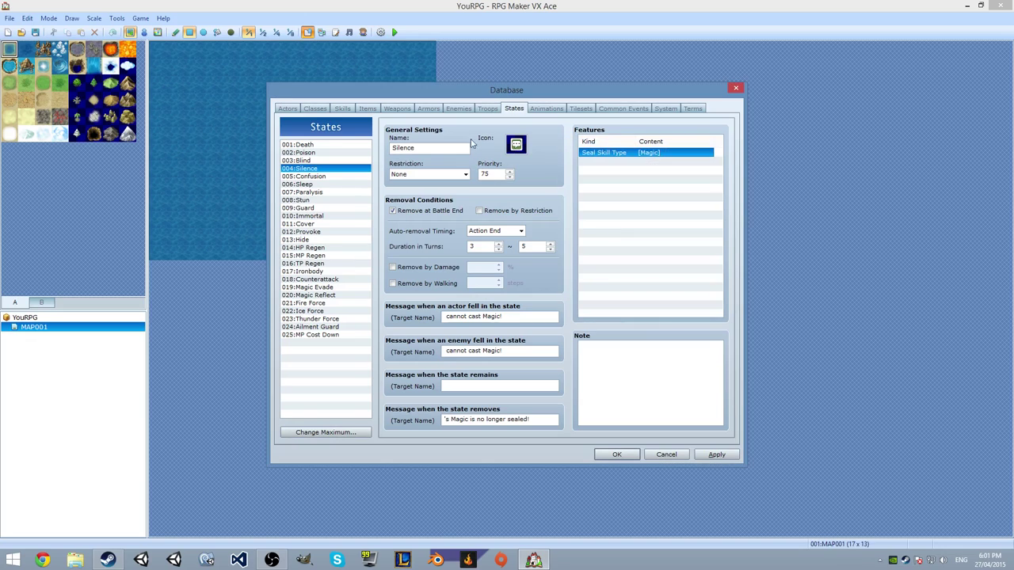
# Open the animation settings and view the Hit Fire, Hit Special 1 and Hit Physical animations
pyautogui.click(546, 109)
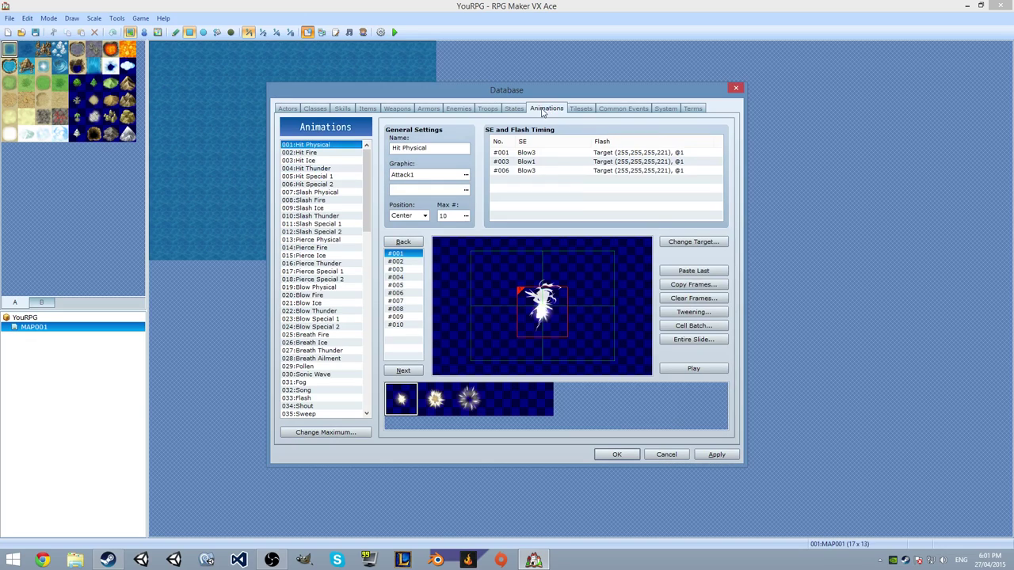
pyautogui.click(325, 152)
pyautogui.click(325, 175)
pyautogui.click(317, 145)
# Step through the frames of the Hit Physical animation and look at its sound effect and flash timing entries
pyautogui.click(400, 270)
pyautogui.click(400, 285)
pyautogui.click(400, 301)
pyautogui.click(400, 308)
pyautogui.click(399, 324)
pyautogui.click(397, 253)
pyautogui.click(404, 263)
pyautogui.click(404, 270)
pyautogui.click(403, 285)
pyautogui.click(402, 301)
pyautogui.click(401, 309)
pyautogui.click(400, 318)
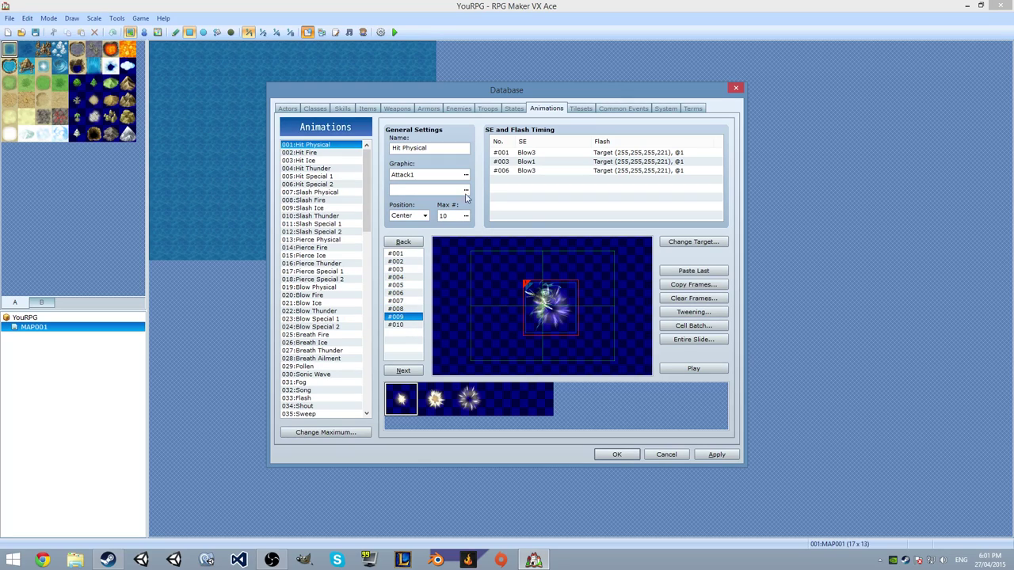
pyautogui.click(536, 161)
pyautogui.click(547, 169)
# Open the tileset settings and view the Field, Exterior, Interior and Dungeon tilesets, including the Exterior's B and C tile sheets
pyautogui.click(566, 116)
pyautogui.click(581, 110)
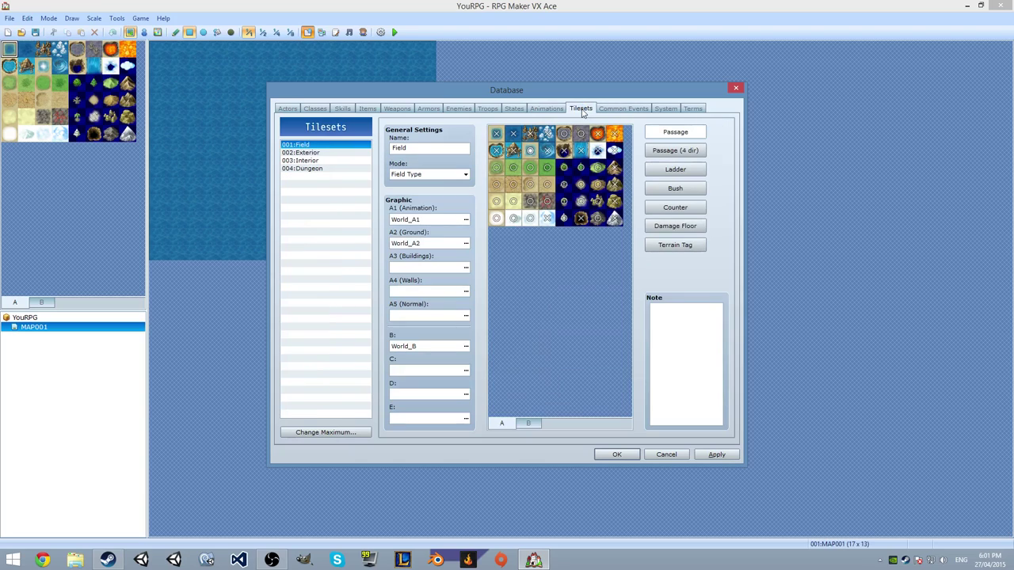
pyautogui.click(302, 152)
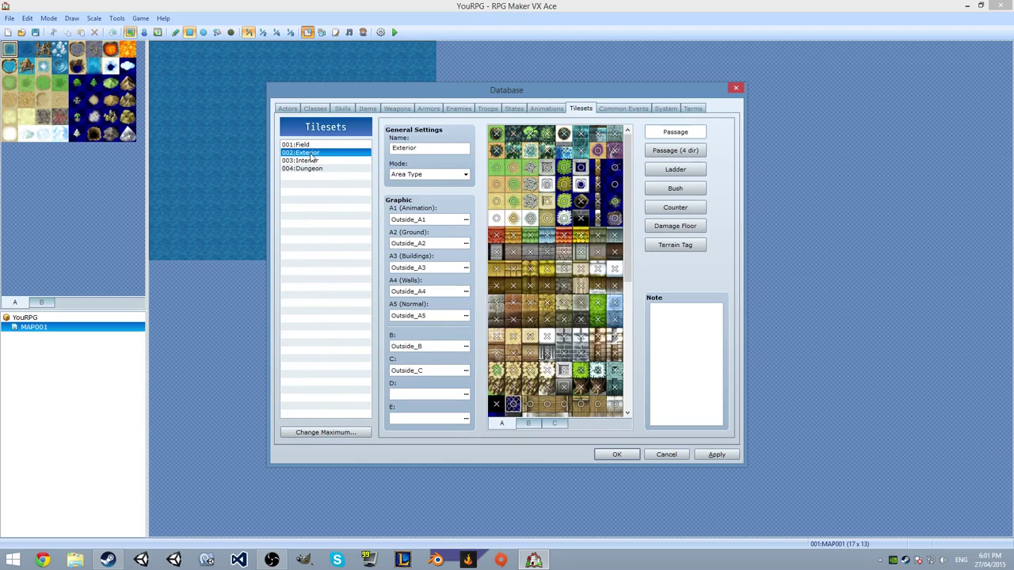
pyautogui.click(309, 161)
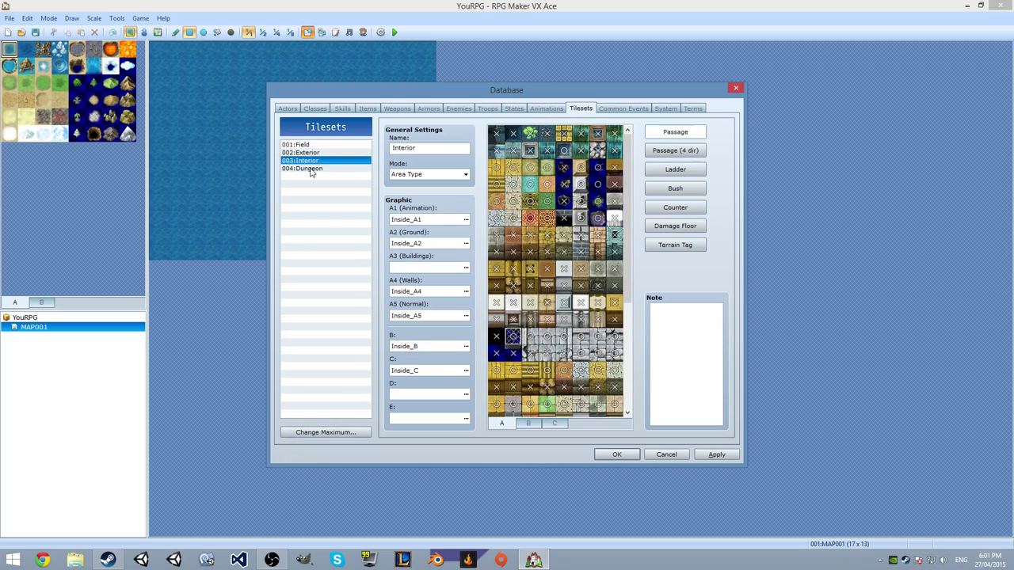
pyautogui.click(309, 169)
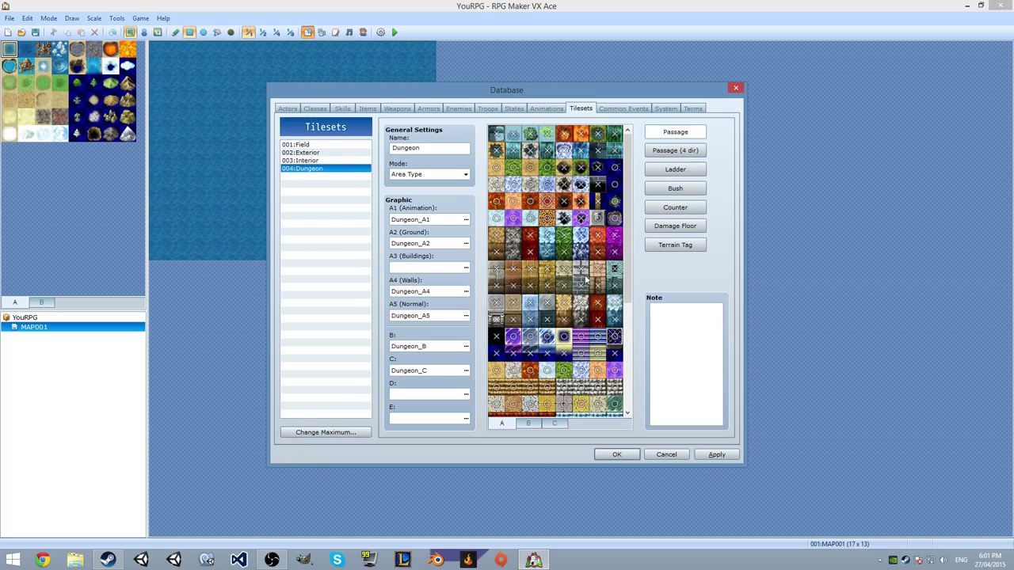
pyautogui.click(528, 424)
pyautogui.click(346, 146)
pyautogui.click(346, 152)
pyautogui.click(528, 424)
pyautogui.click(554, 424)
# Open the common events, view the first event's trigger options and browse all three pages of event commands
pyautogui.click(623, 110)
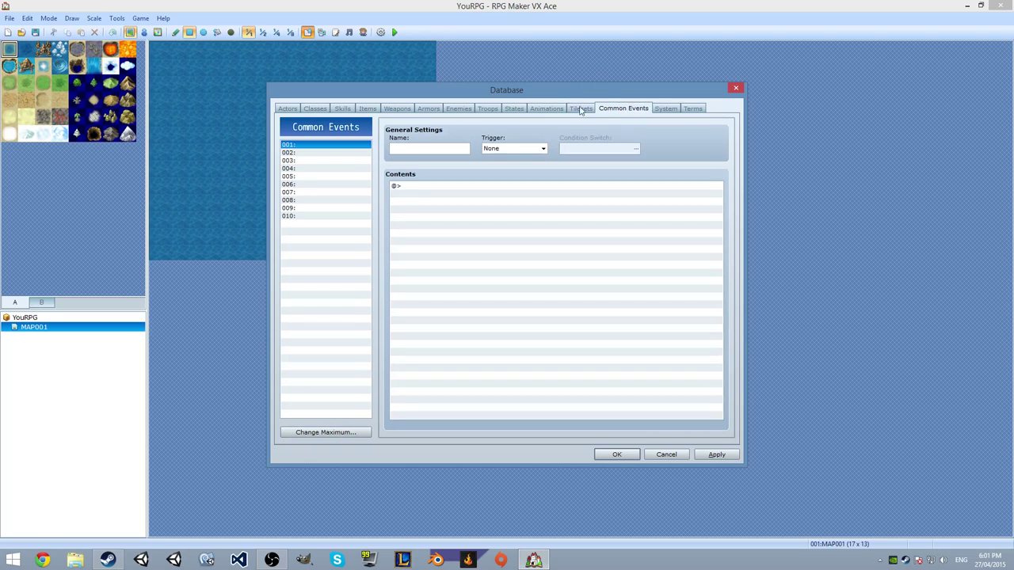
pyautogui.click(507, 152)
pyautogui.click(496, 158)
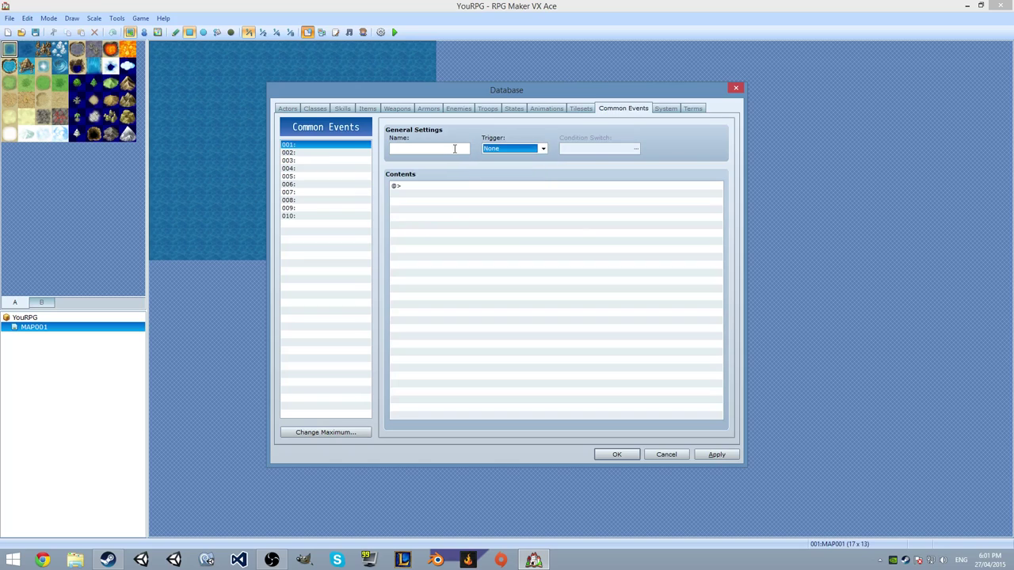
pyautogui.doubleClick(527, 188)
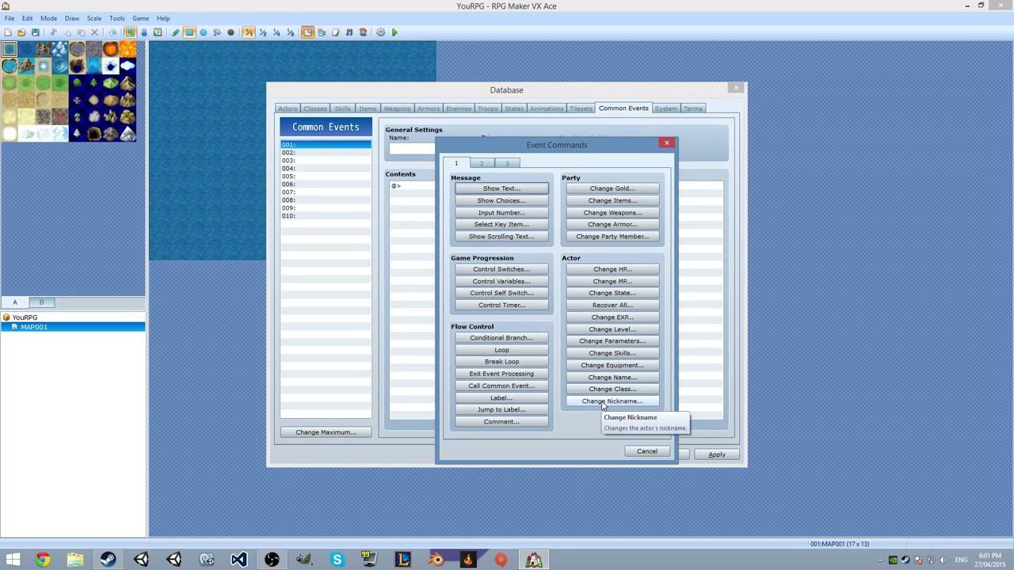
pyautogui.click(483, 163)
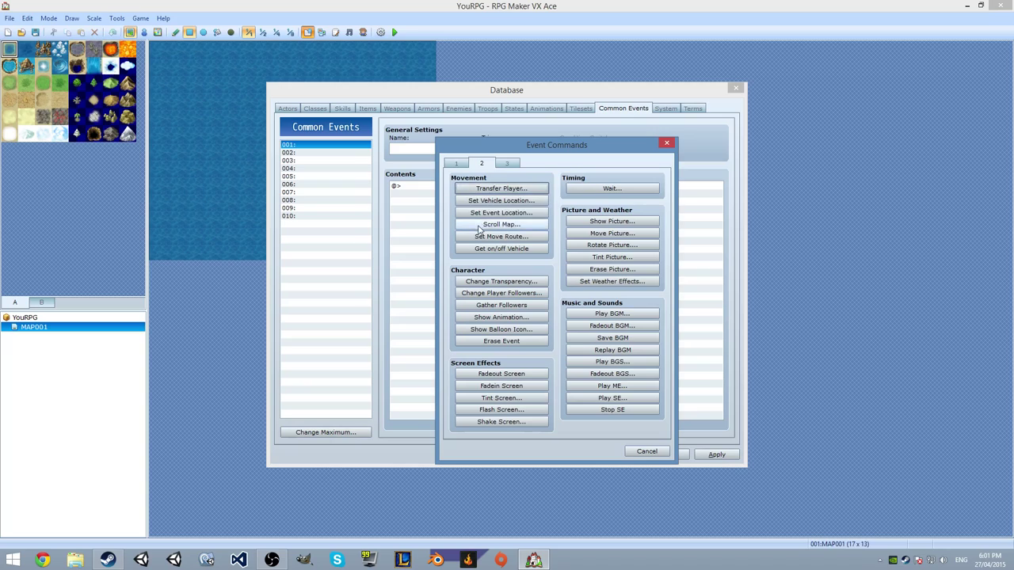
pyautogui.click(509, 164)
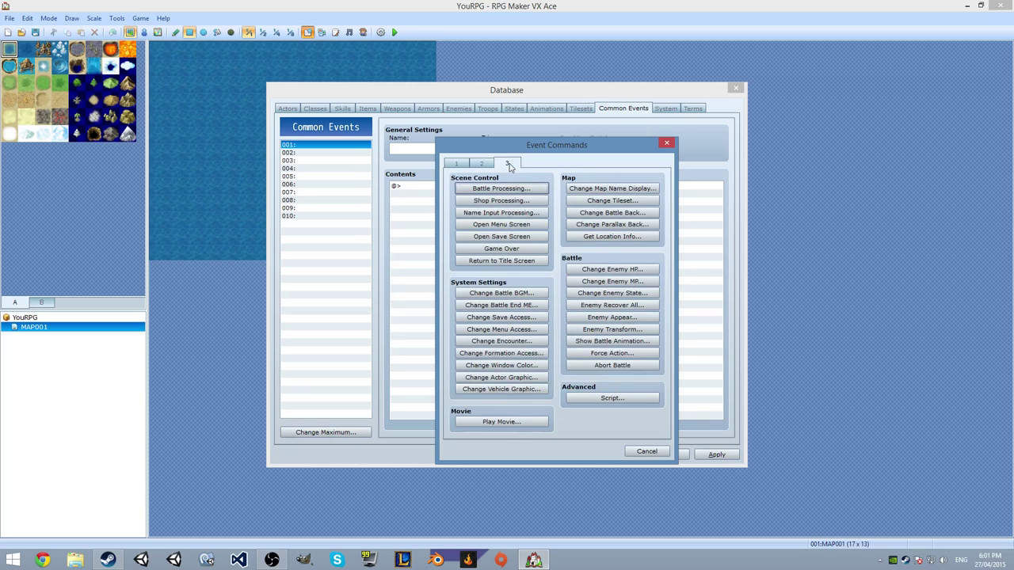
# View the Name Input Processing, Change Class and Change Nickname command settings, and leave the event commands without adding any
pyautogui.click(480, 211)
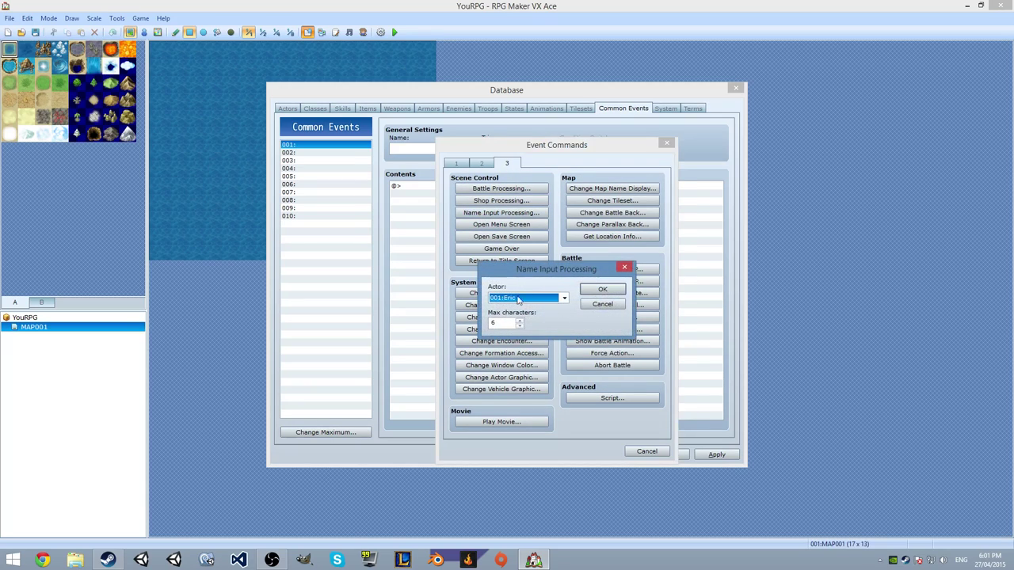
pyautogui.click(602, 304)
pyautogui.click(457, 162)
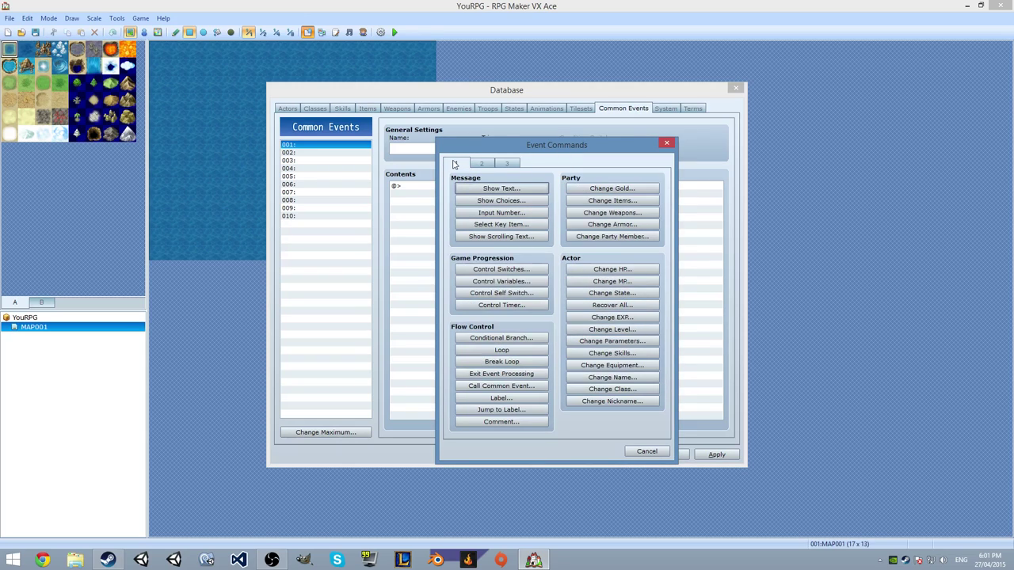
pyautogui.click(612, 391)
pyautogui.click(602, 304)
pyautogui.click(590, 401)
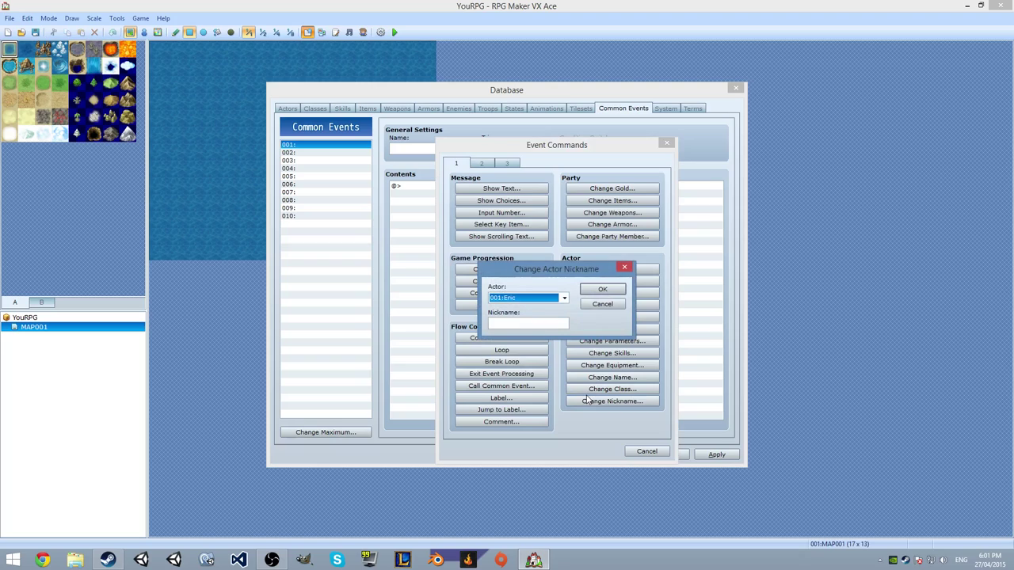
pyautogui.click(526, 322)
pyautogui.click(602, 304)
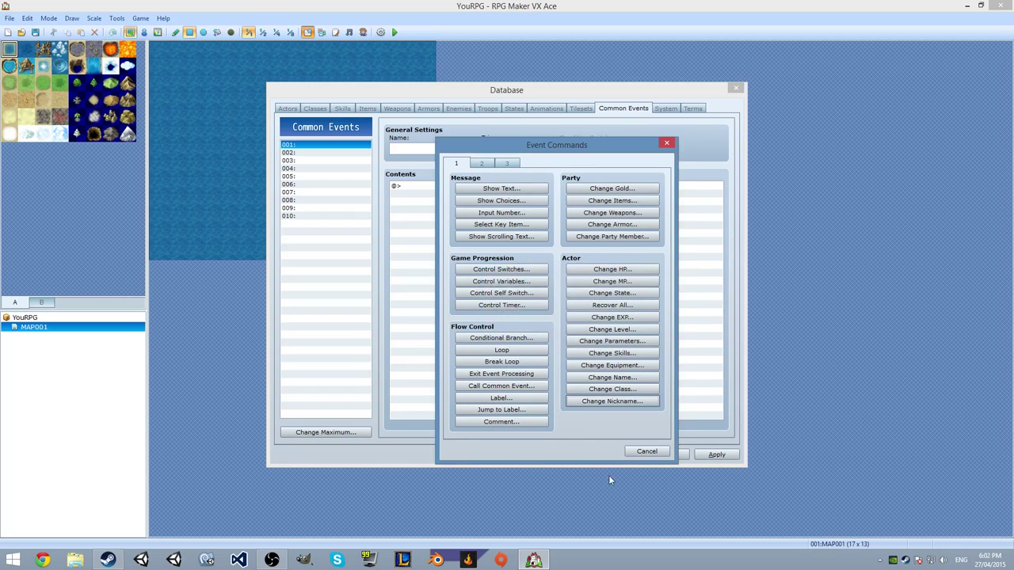
pyautogui.click(643, 452)
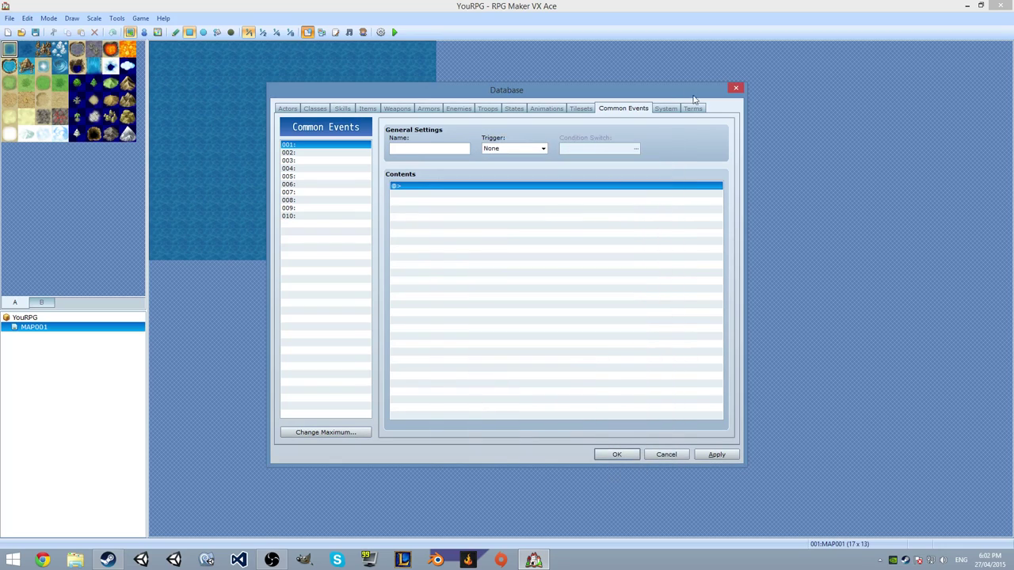
# Open the database's System settings and look over the sound effects, the player's starting position and the title screen graphic
pyautogui.click(665, 108)
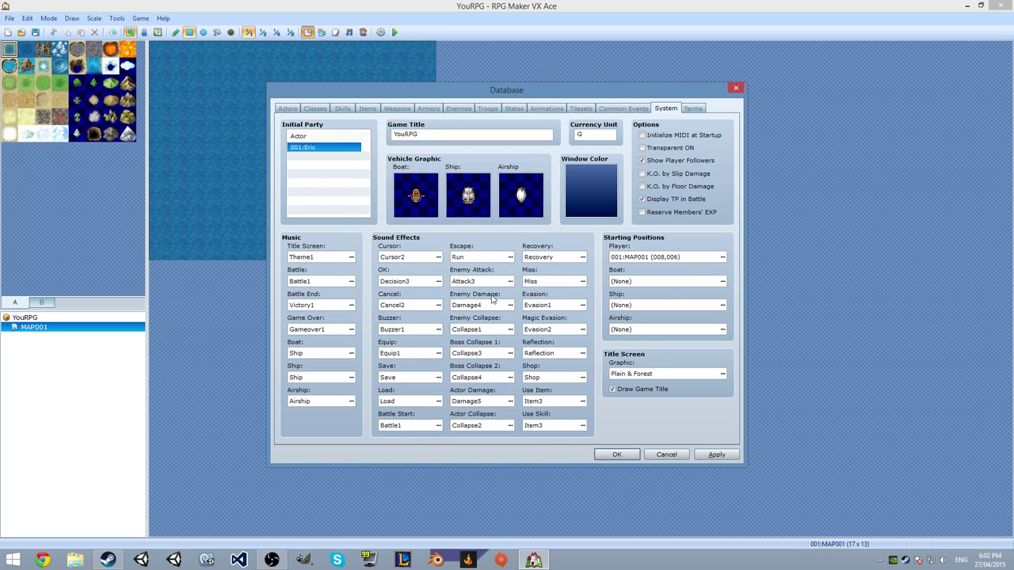
pyautogui.click(545, 258)
pyautogui.click(545, 282)
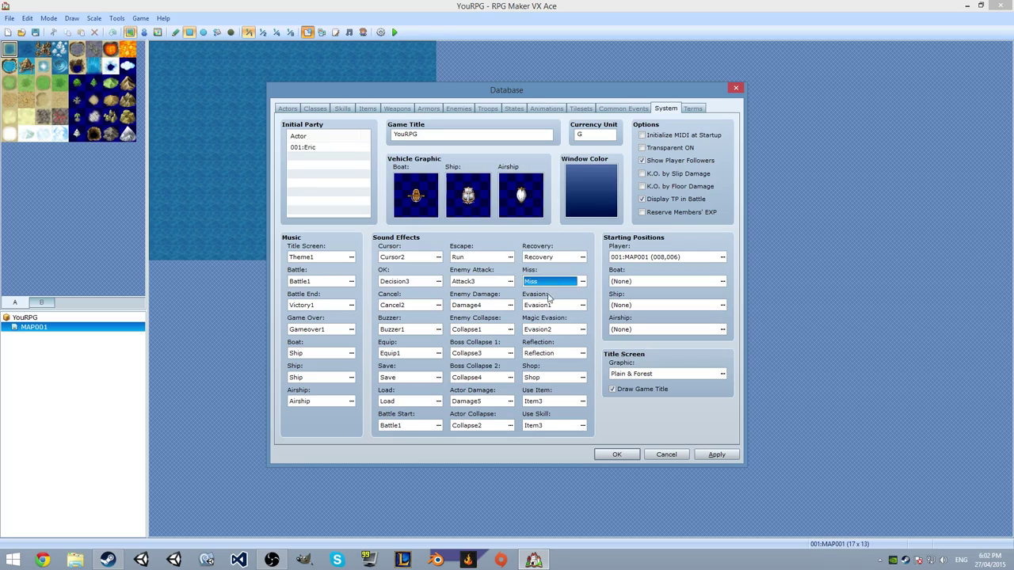
pyautogui.click(545, 306)
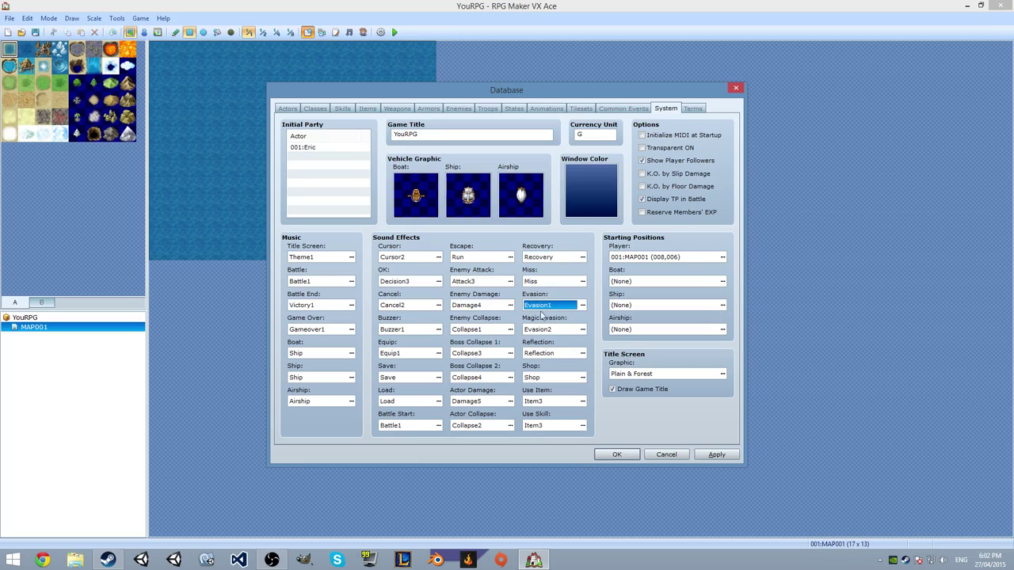
pyautogui.click(667, 260)
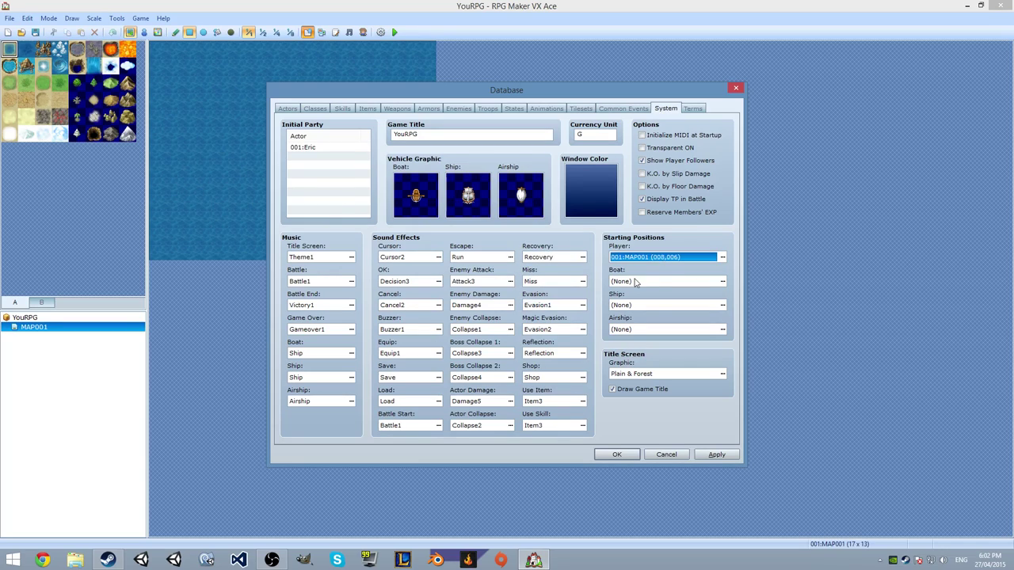
pyautogui.click(630, 377)
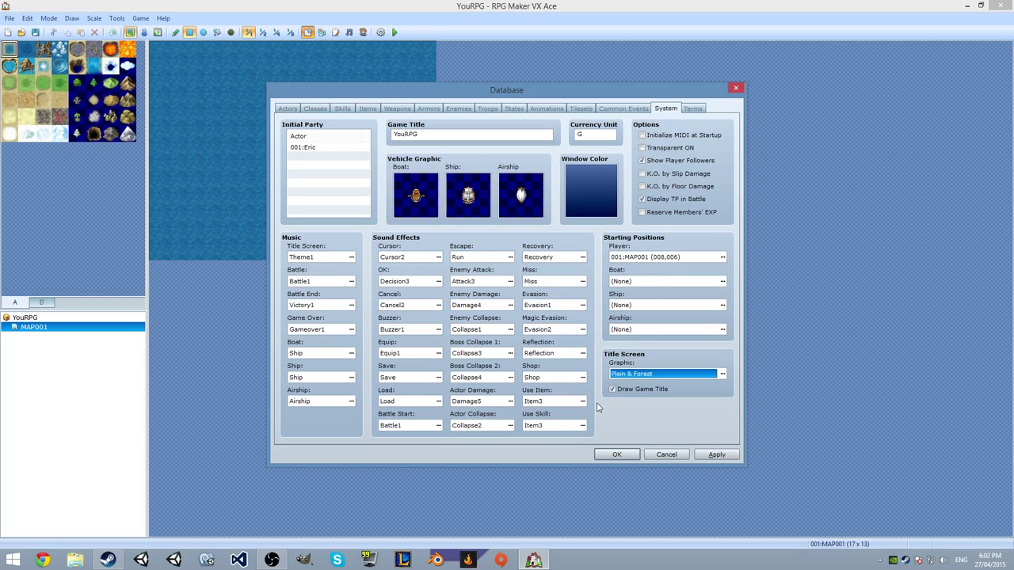
# Preview title graphic combinations, including the Night and Plain backgrounds with the Forest frame, and leave the selection without applying one
pyautogui.click(721, 374)
pyautogui.click(450, 216)
pyautogui.click(446, 208)
pyautogui.click(448, 224)
pyautogui.click(446, 207)
pyautogui.click(458, 192)
pyautogui.click(457, 207)
pyautogui.click(373, 279)
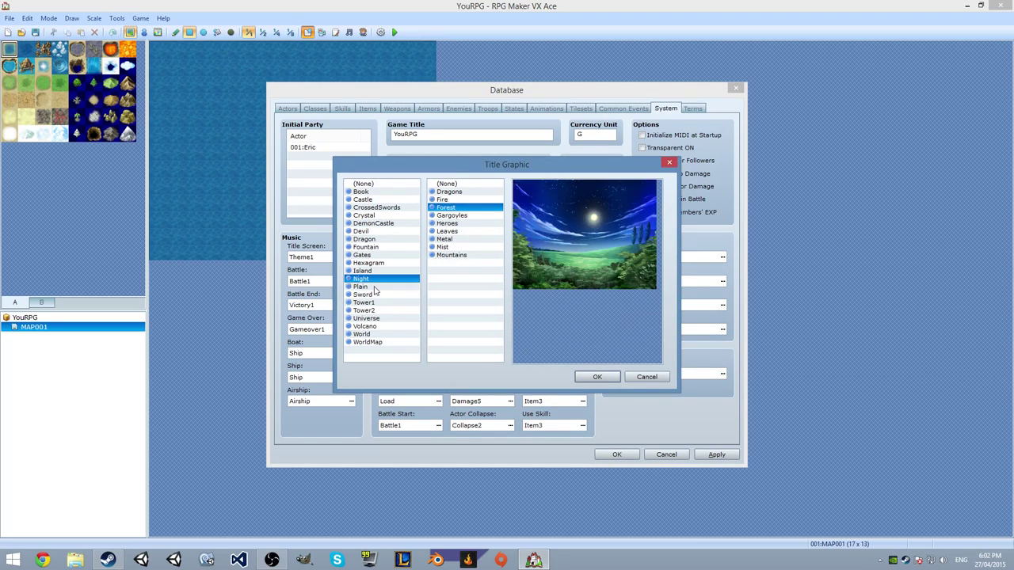
pyautogui.click(378, 286)
pyautogui.click(384, 294)
pyautogui.click(384, 303)
pyautogui.click(379, 287)
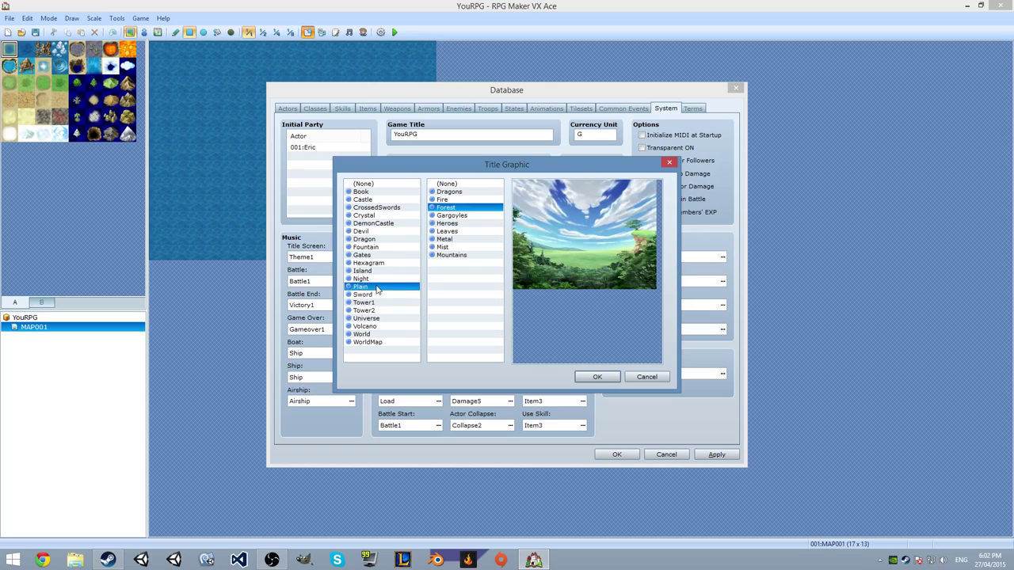
pyautogui.click(632, 378)
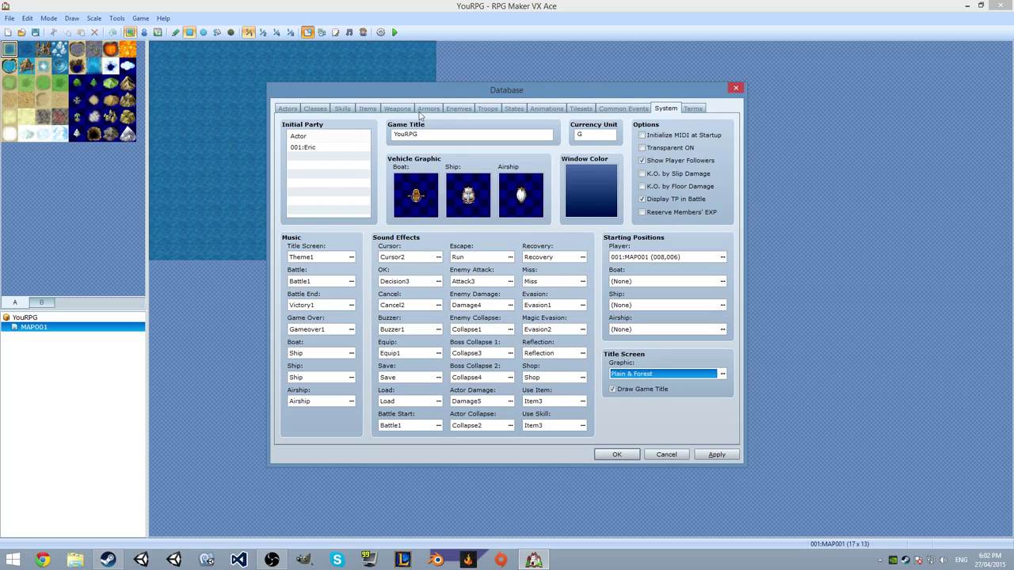
# Look at the currency unit and window color settings
pyautogui.doubleClick(599, 134)
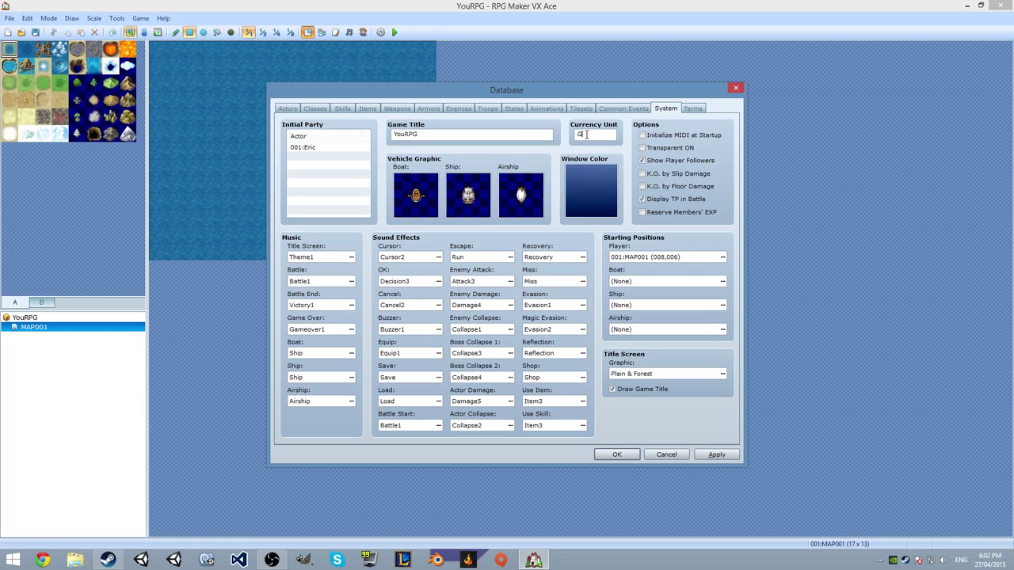
pyautogui.doubleClick(596, 170)
pyautogui.click(611, 225)
# Open the database's Terms and look through the elements, weapon types and armor types
pyautogui.click(693, 109)
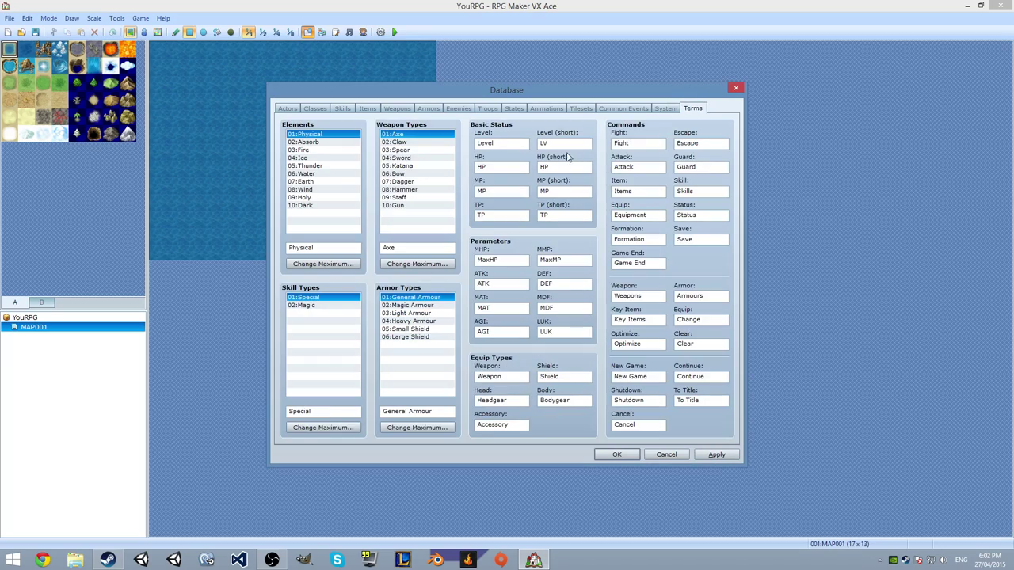
pyautogui.click(321, 143)
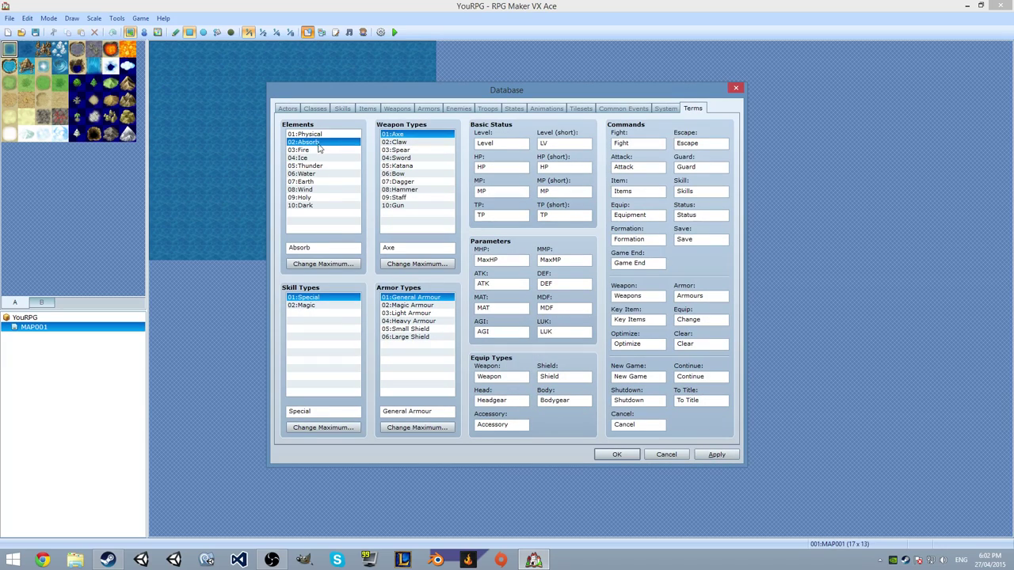
pyautogui.click(293, 134)
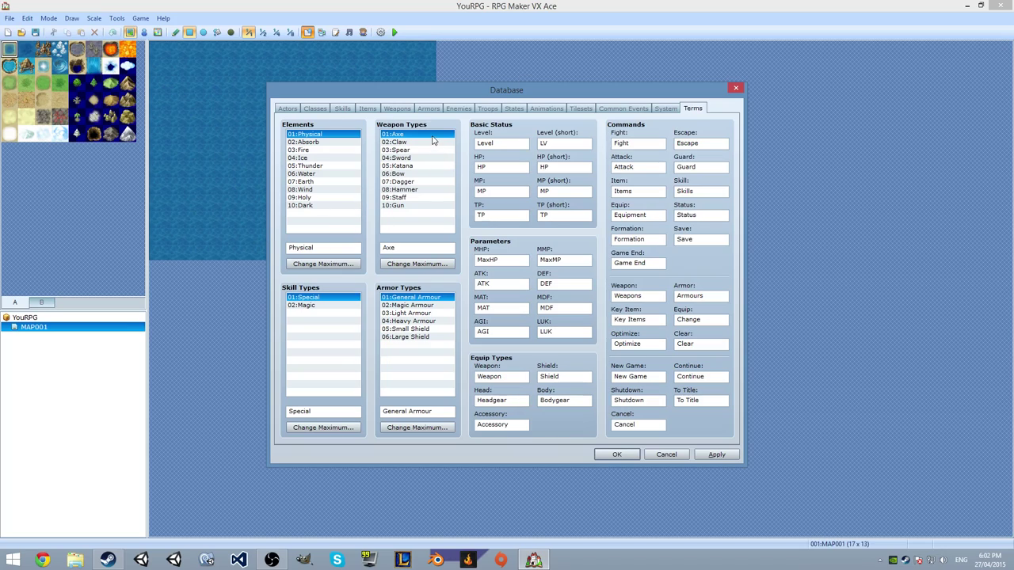
pyautogui.click(421, 158)
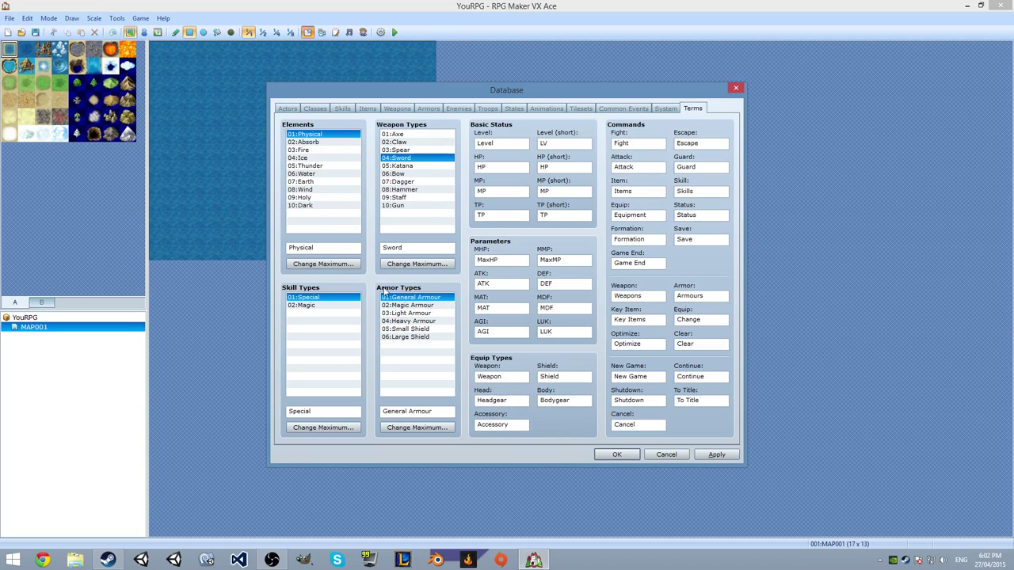
pyautogui.moveTo(392, 309); pyautogui.dragTo(387, 357)
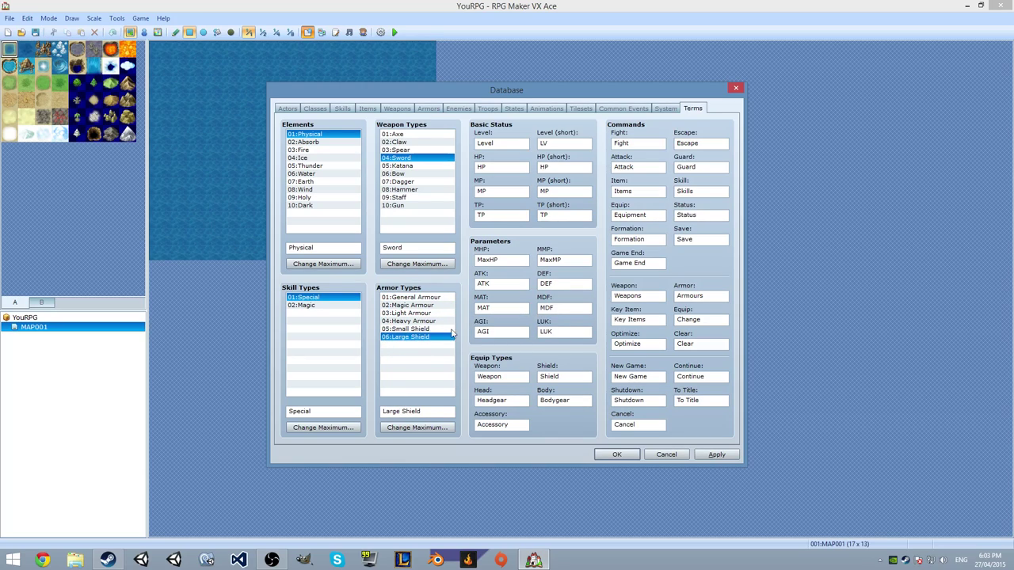
# Examine the basic status terms for level, HP and TP, and the parameter terms MAT, AGI, MMP, DEF and MDF
pyautogui.click(500, 146)
pyautogui.click(568, 144)
pyautogui.click(511, 171)
pyautogui.click(495, 169)
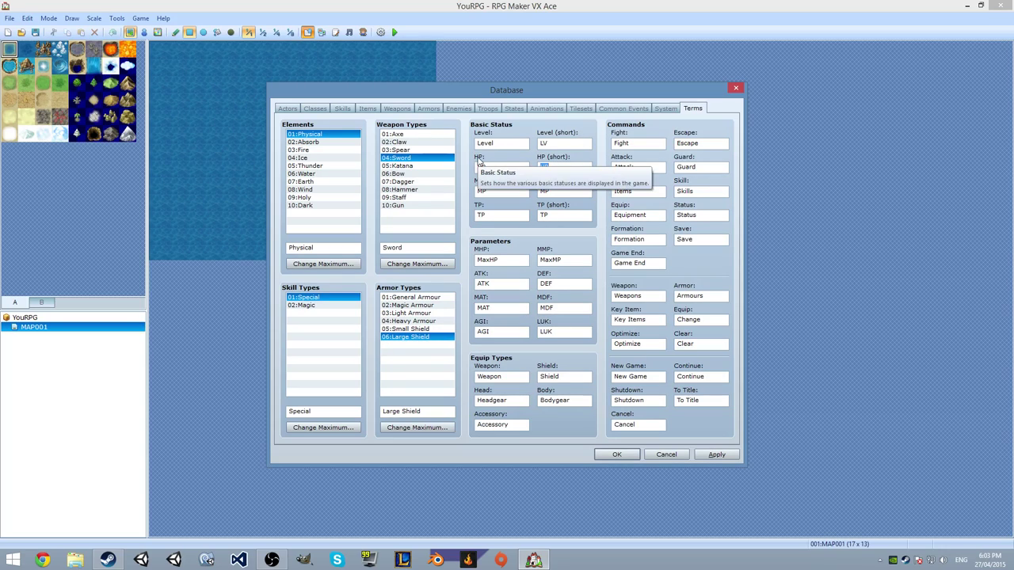
pyautogui.click(491, 214)
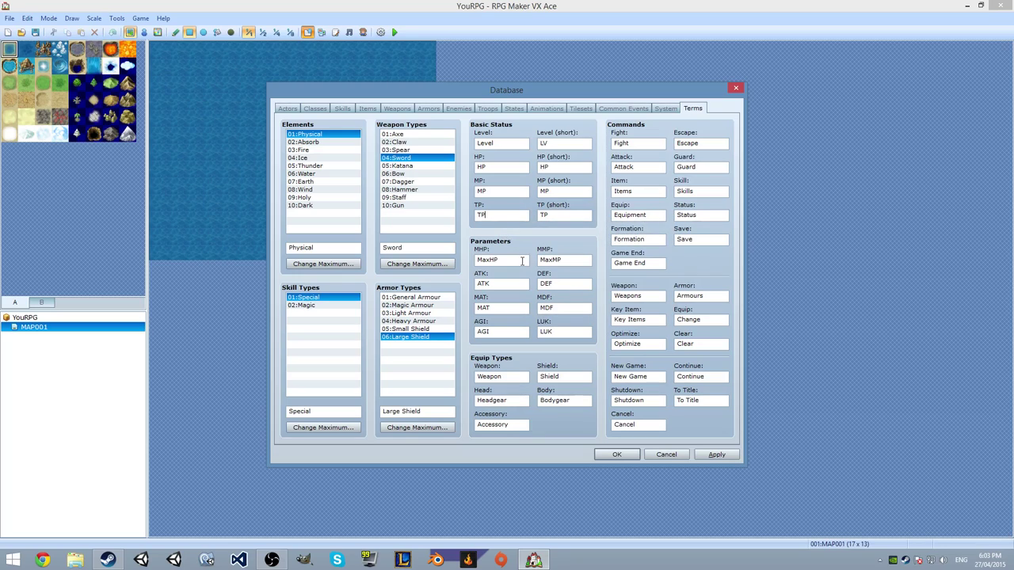
pyautogui.click(514, 307)
pyautogui.click(503, 333)
pyautogui.click(517, 308)
pyautogui.click(572, 262)
pyautogui.click(564, 283)
pyautogui.click(571, 308)
# Look back through the States, Common Events, Tilesets, Animations, System and Terms sections of the database
pyautogui.click(515, 110)
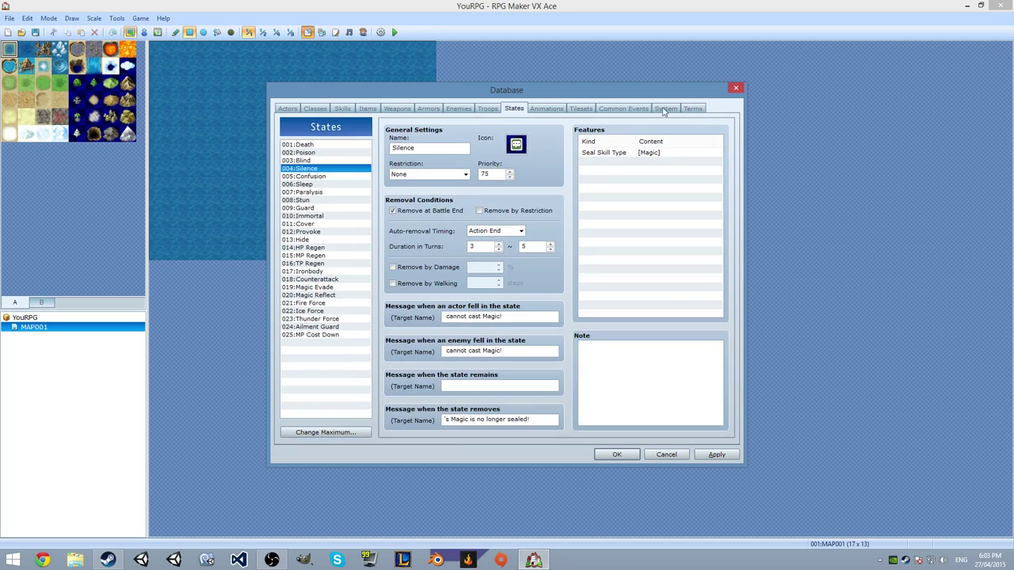
pyautogui.click(692, 110)
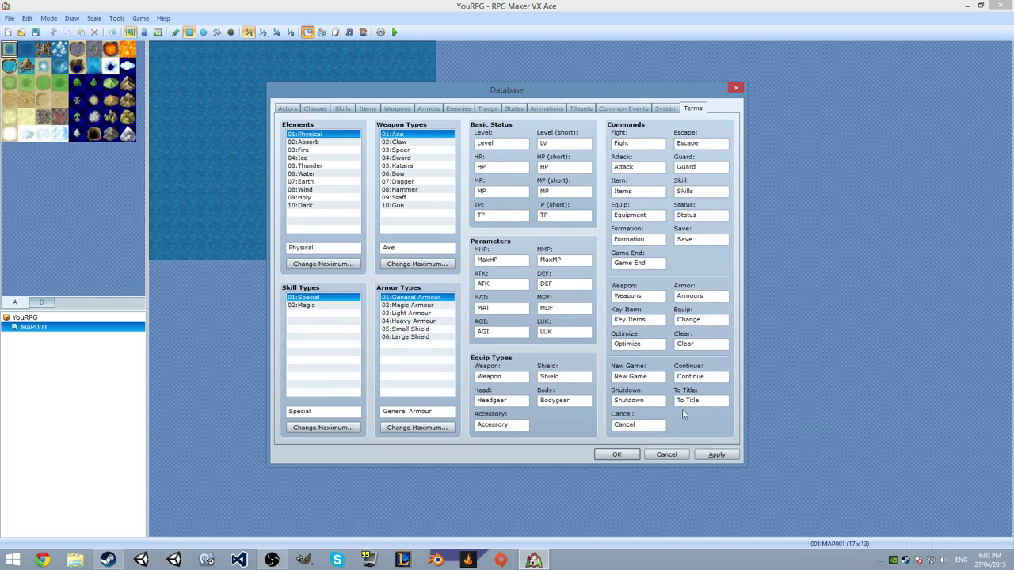
pyautogui.click(622, 110)
pyautogui.click(581, 109)
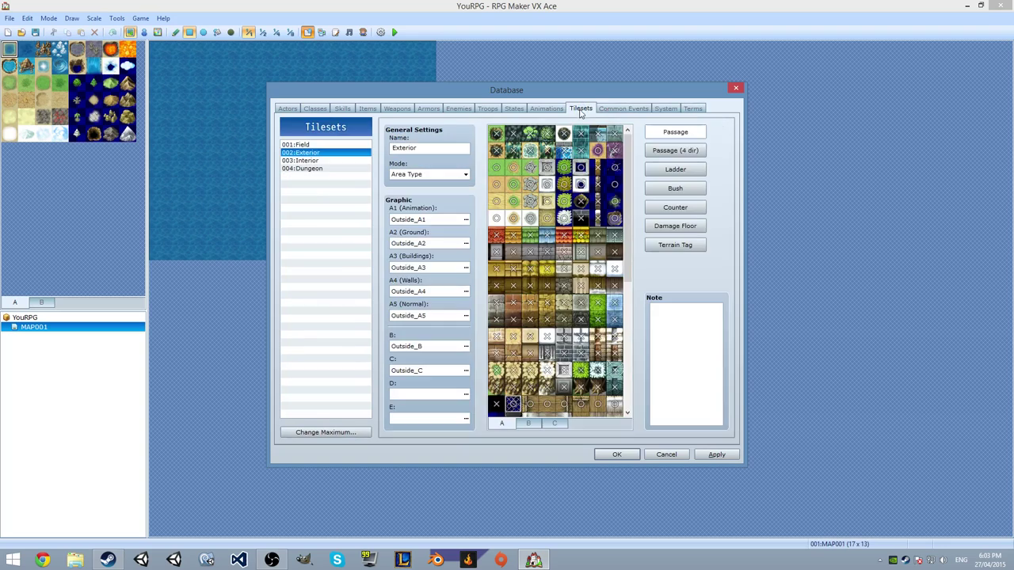
pyautogui.click(545, 109)
pyautogui.click(511, 109)
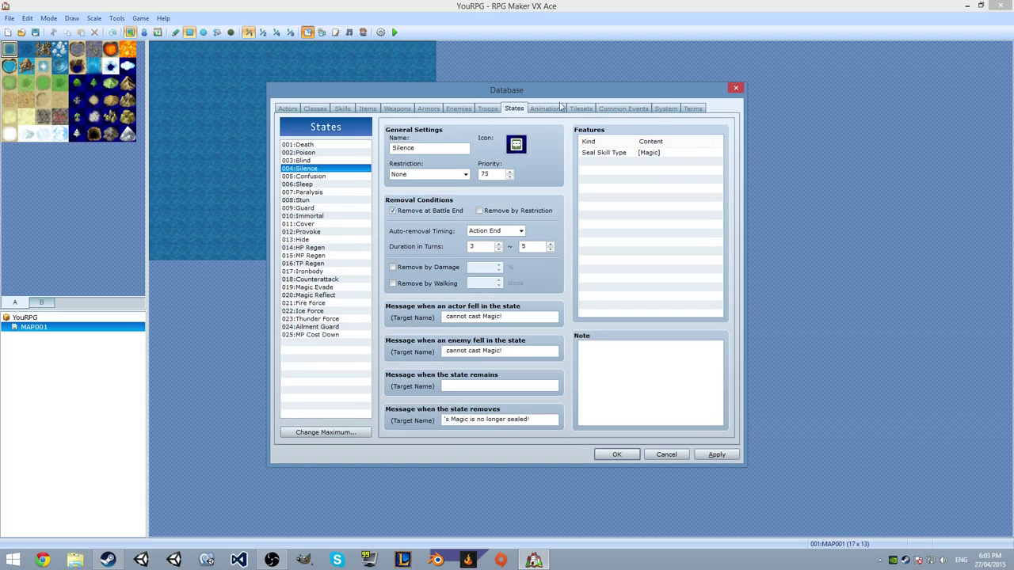
pyautogui.click(665, 108)
pyautogui.click(703, 108)
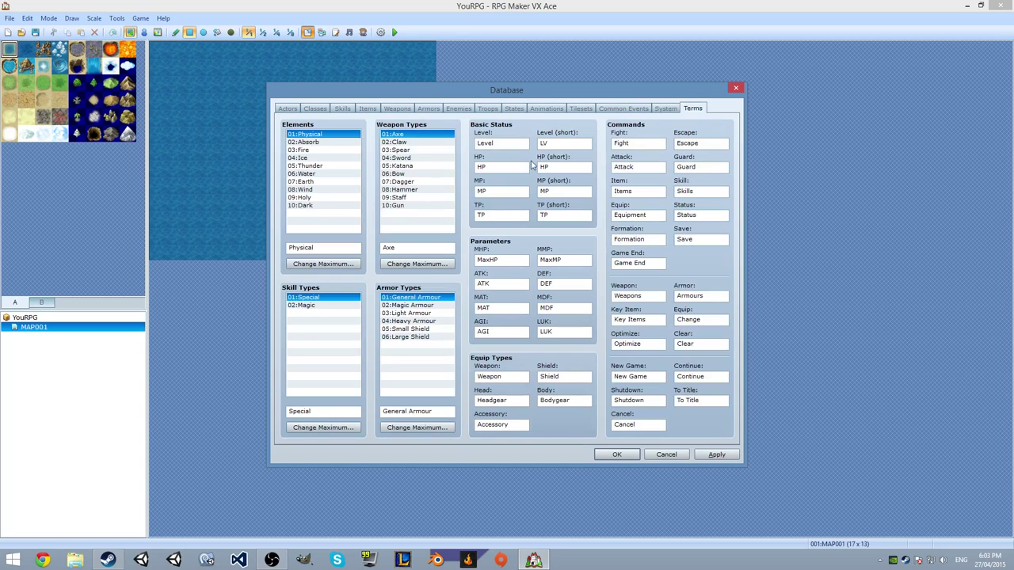
pyautogui.click(616, 110)
pyautogui.click(693, 109)
pyautogui.click(516, 110)
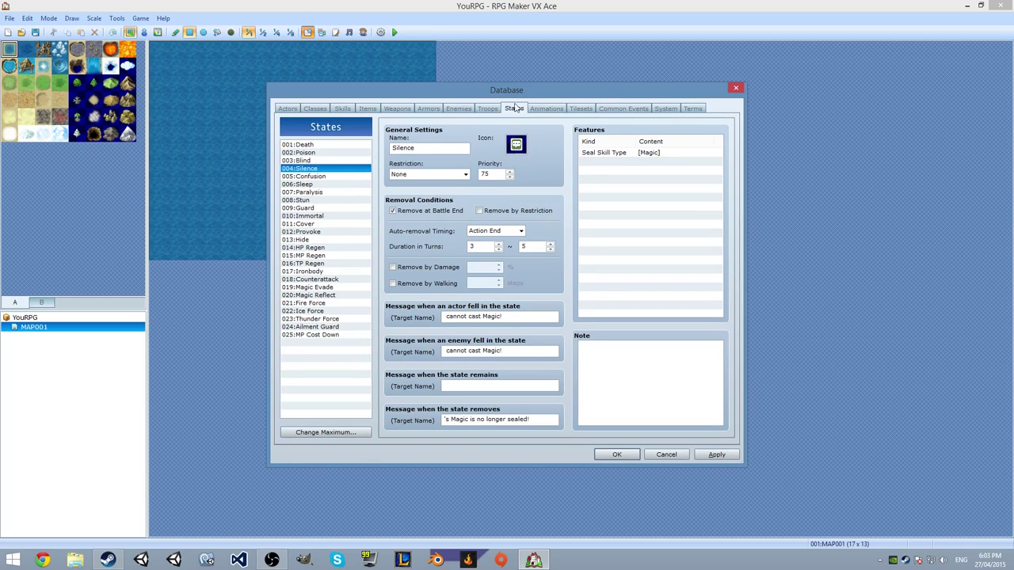
# Open the database's Items and view the recovery items from Full Potion to Elixir
pyautogui.click(370, 110)
pyautogui.click(343, 162)
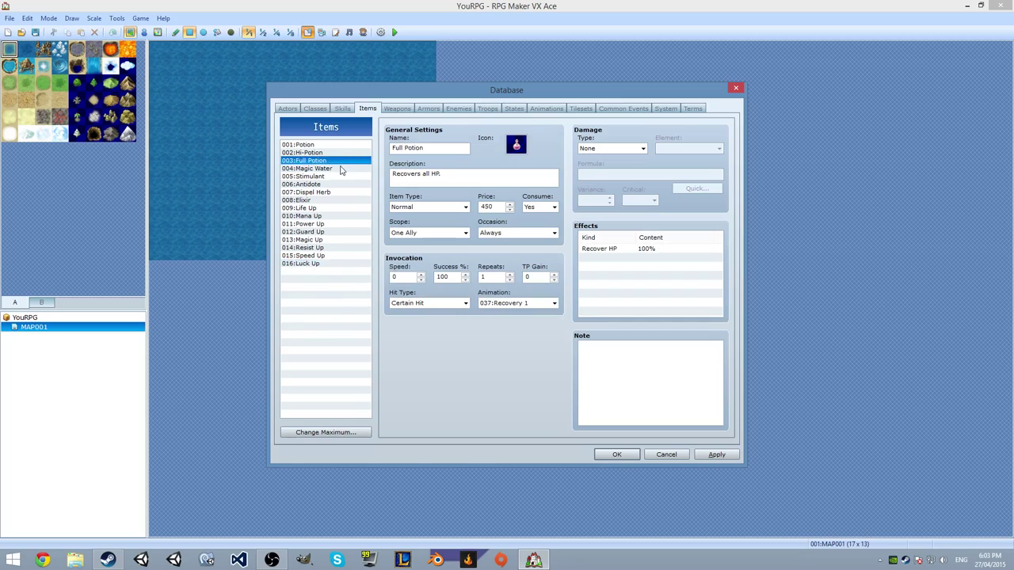
pyautogui.click(341, 170)
pyautogui.click(342, 176)
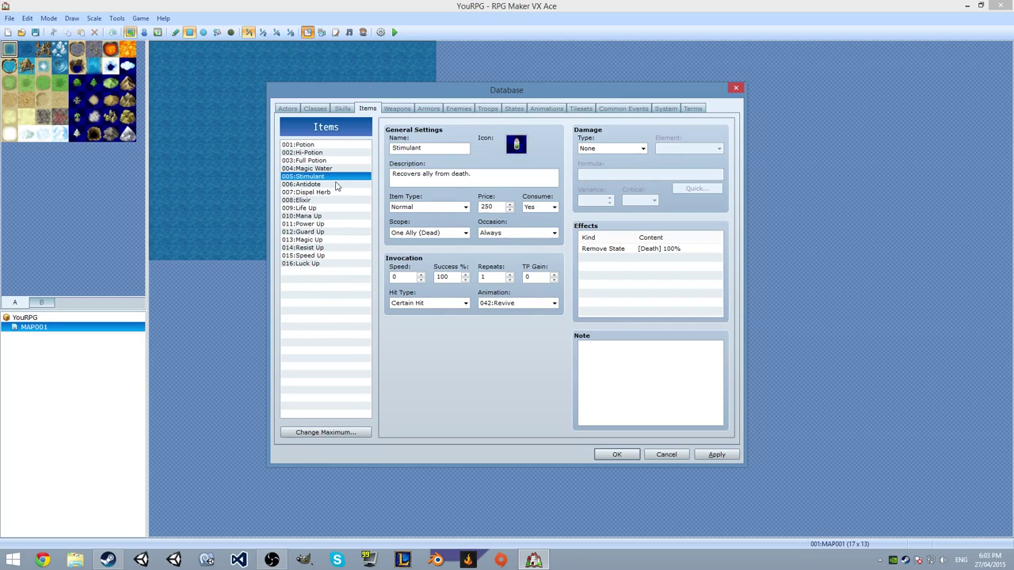
pyautogui.click(336, 184)
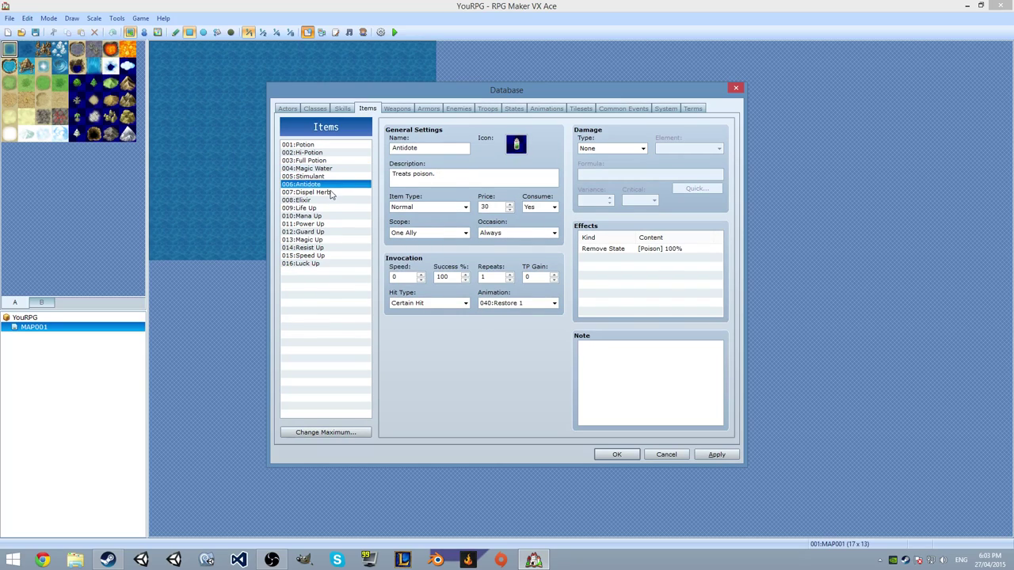
pyautogui.click(330, 193)
pyautogui.click(327, 200)
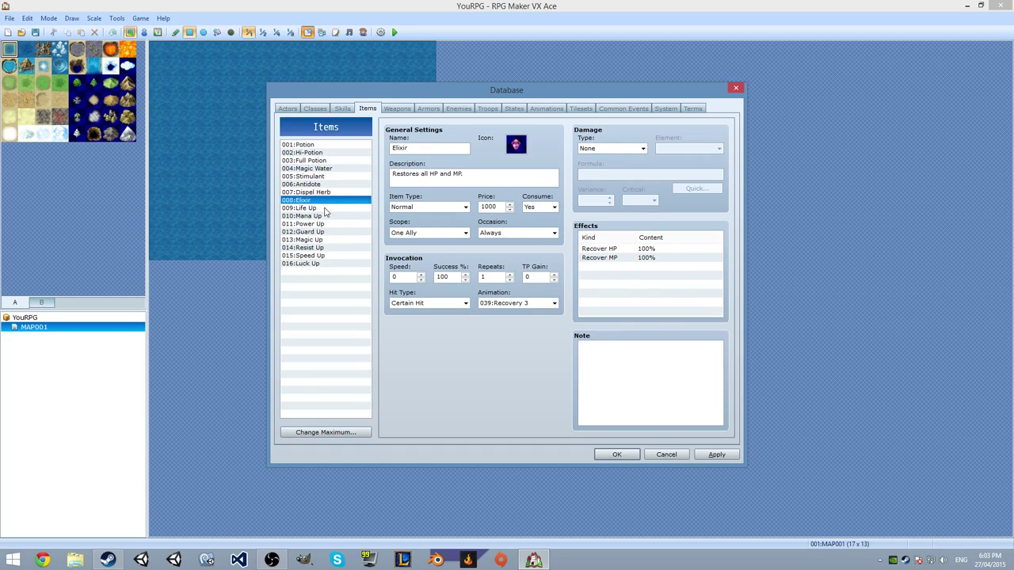
# View the descriptions and effects of the stat-raising items from Life Up to Luck Up
pyautogui.click(324, 209)
pyautogui.click(326, 217)
pyautogui.click(324, 225)
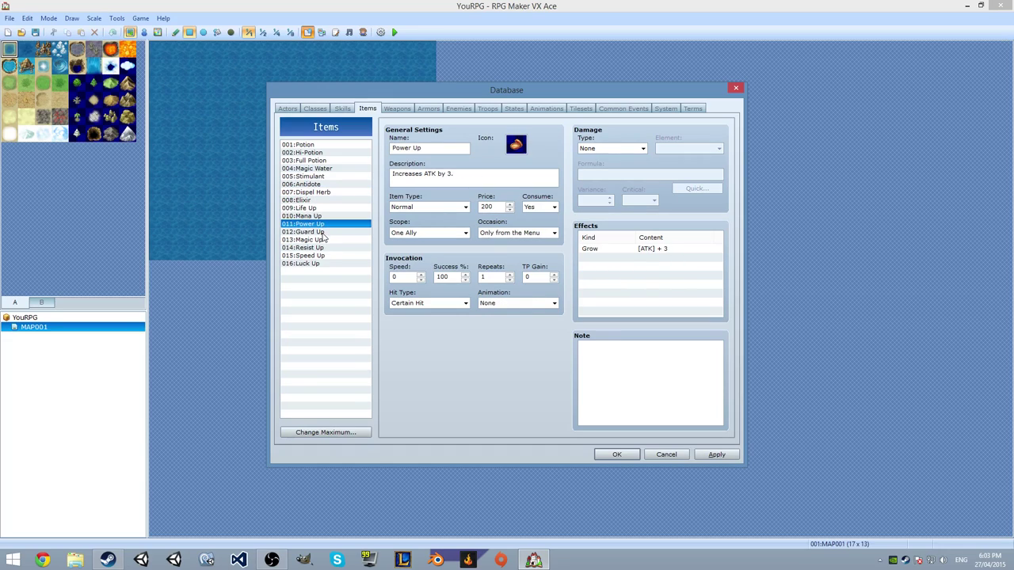
pyautogui.click(323, 232)
pyautogui.click(326, 241)
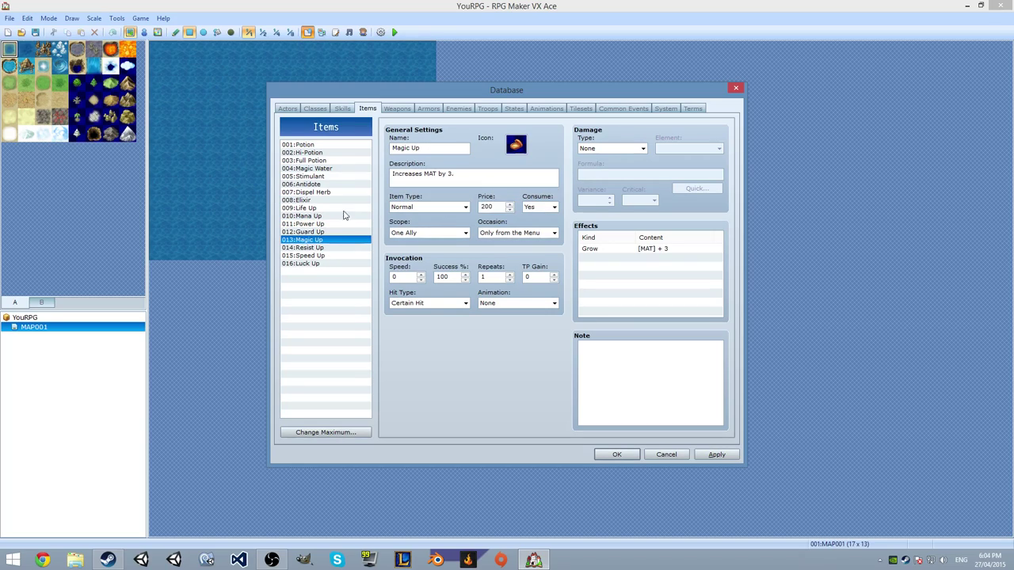
pyautogui.click(307, 249)
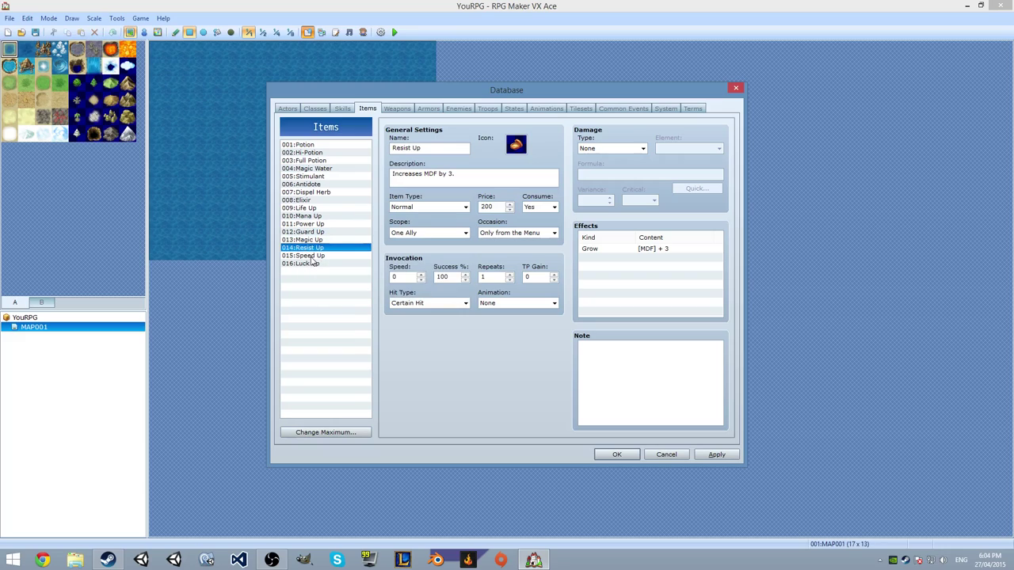
pyautogui.press('Tab')
pyautogui.press('Tab')
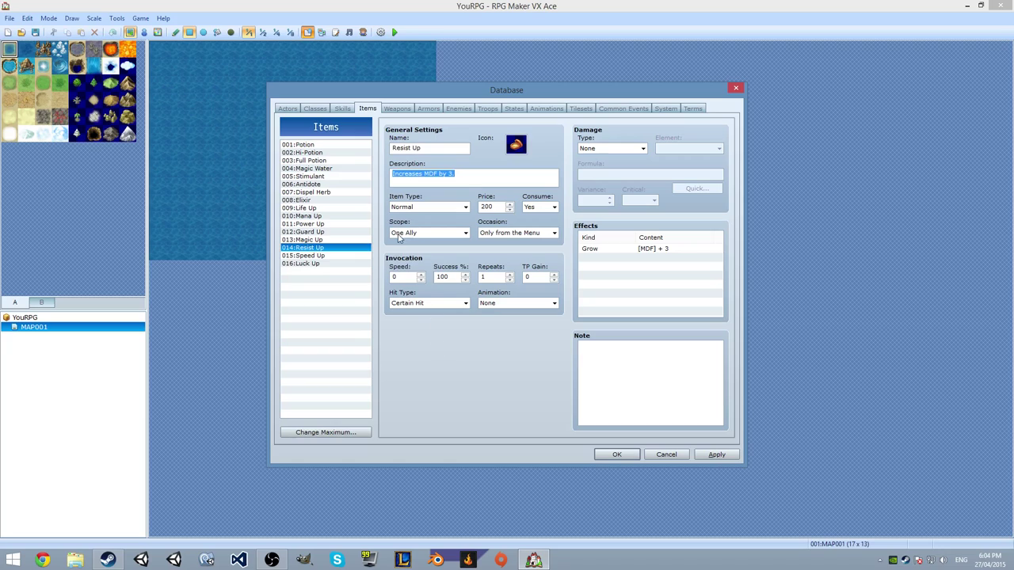
pyautogui.hotkey('shift', 'Tab')
pyautogui.click(334, 256)
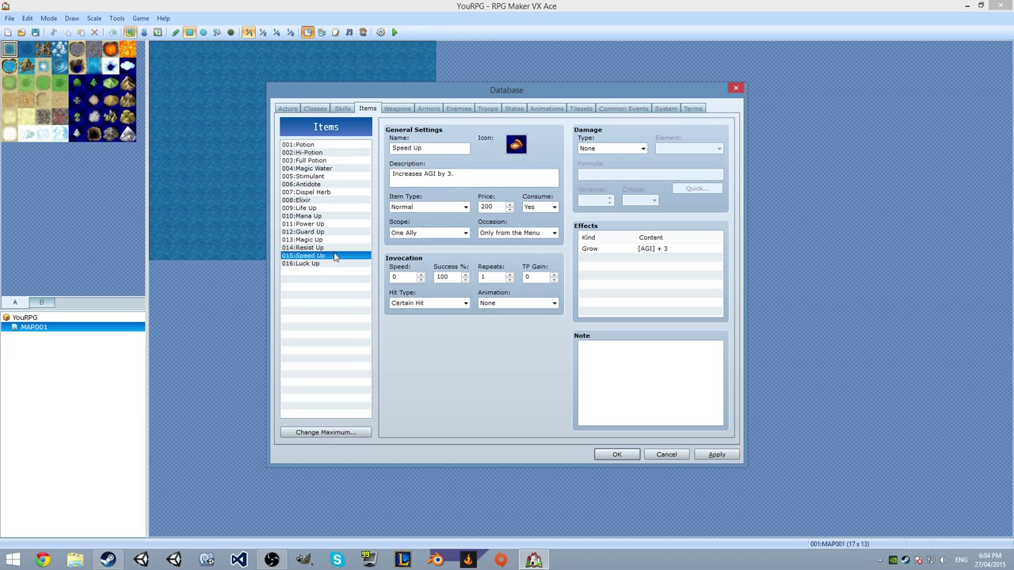
pyautogui.click(315, 264)
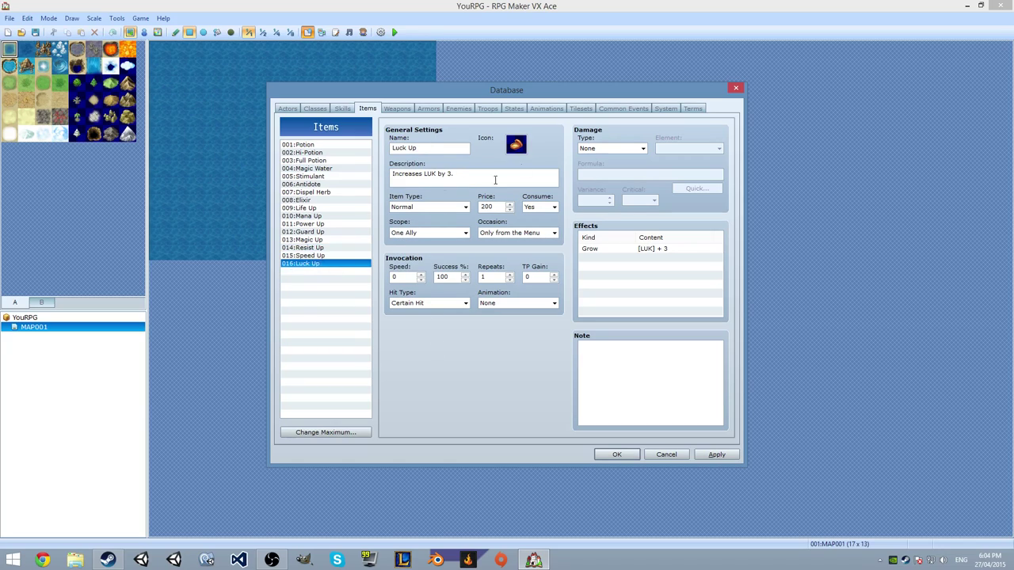
# Open the database's Terms and set the MAT parameter term to Magic
pyautogui.click(669, 109)
pyautogui.click(683, 111)
pyautogui.click(666, 110)
pyautogui.click(686, 113)
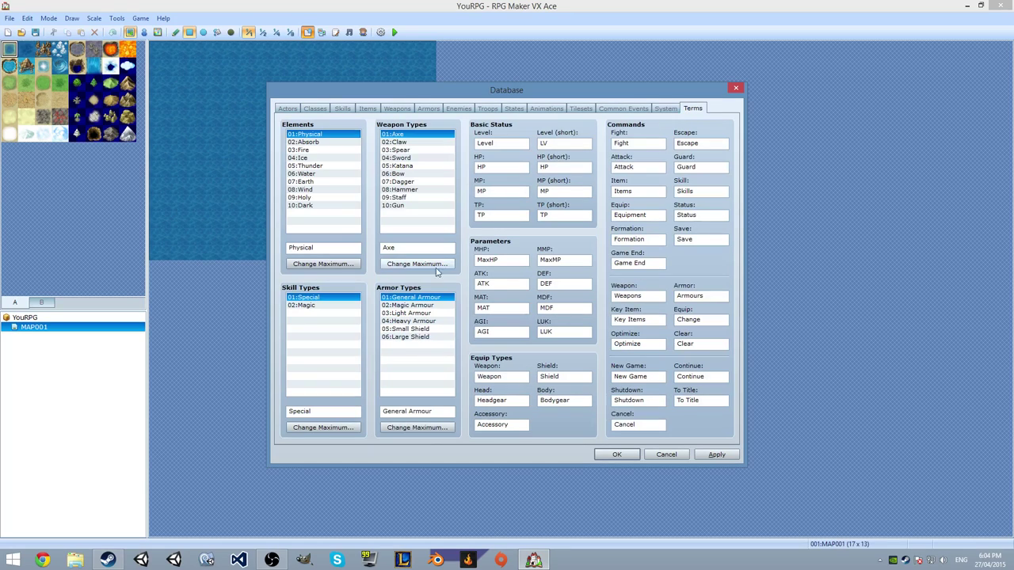
pyautogui.doubleClick(505, 308)
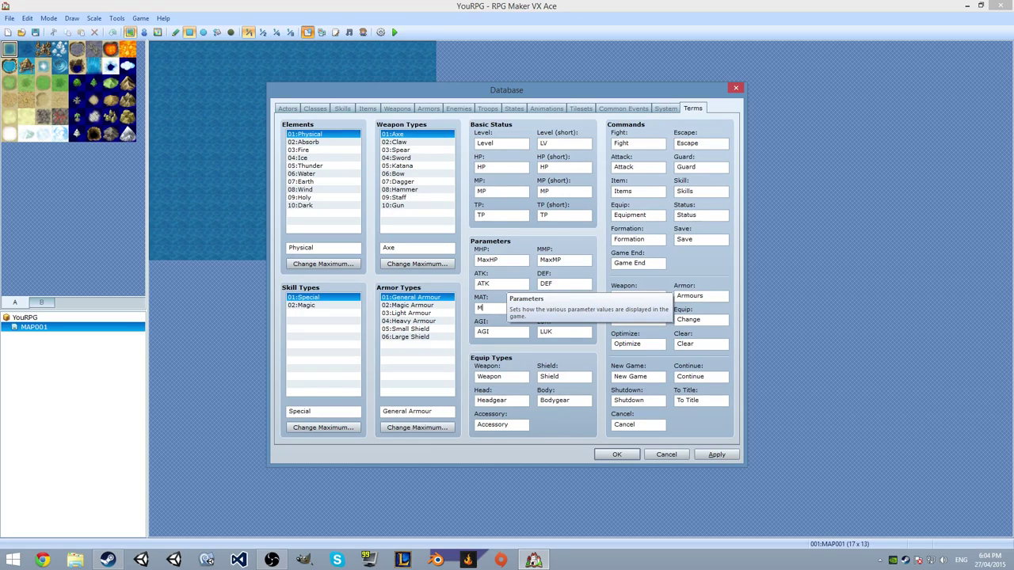
# Try Mag and AR as replacements for the MDF parameter term, clearing each entry
pyautogui.doubleClick(563, 309)
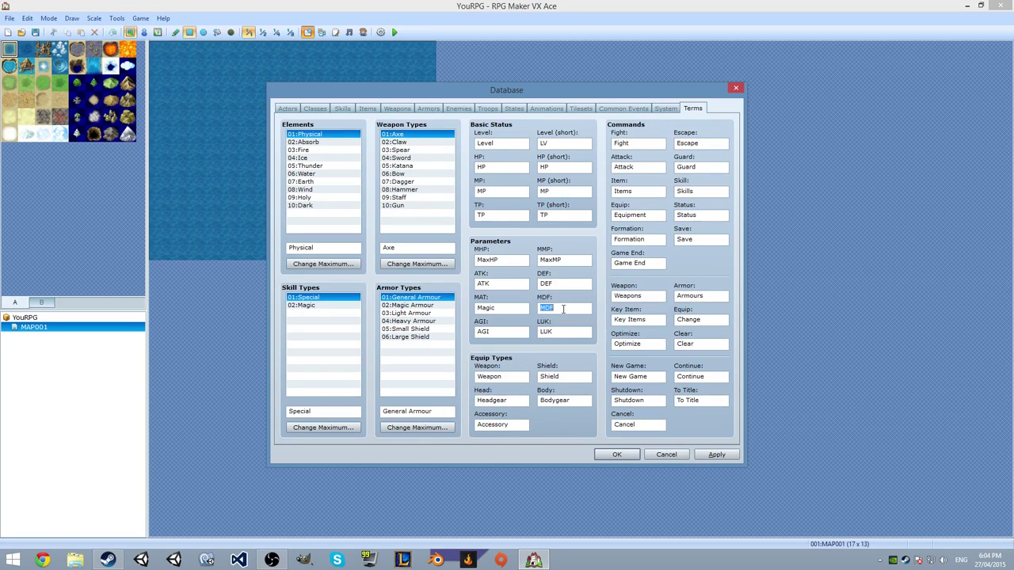
pyautogui.write('Mag')
pyautogui.press('BackSpace')
pyautogui.press('BackSpace')
pyautogui.press('BackSpace')
pyautogui.write('=')
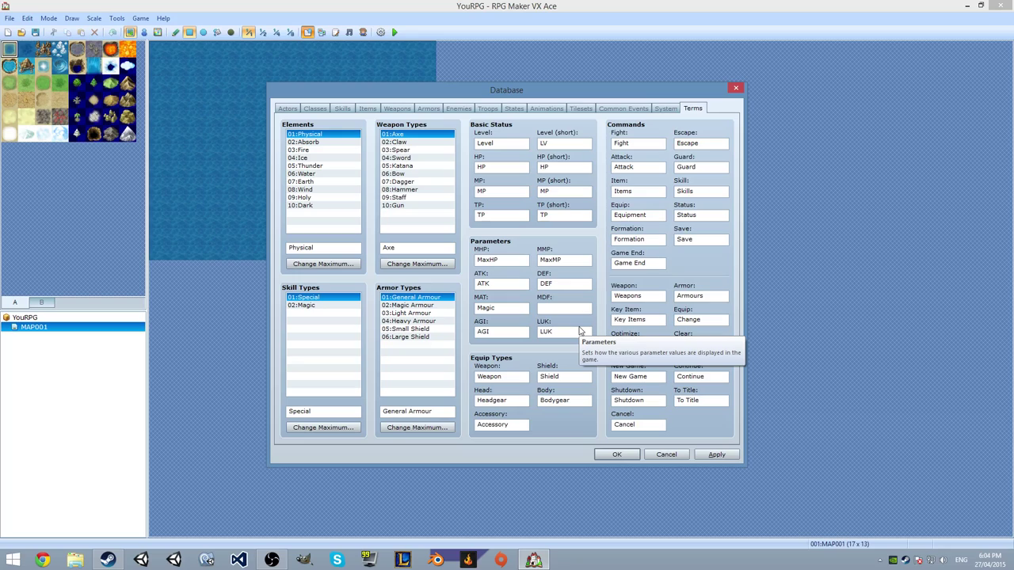
pyautogui.write('AR')
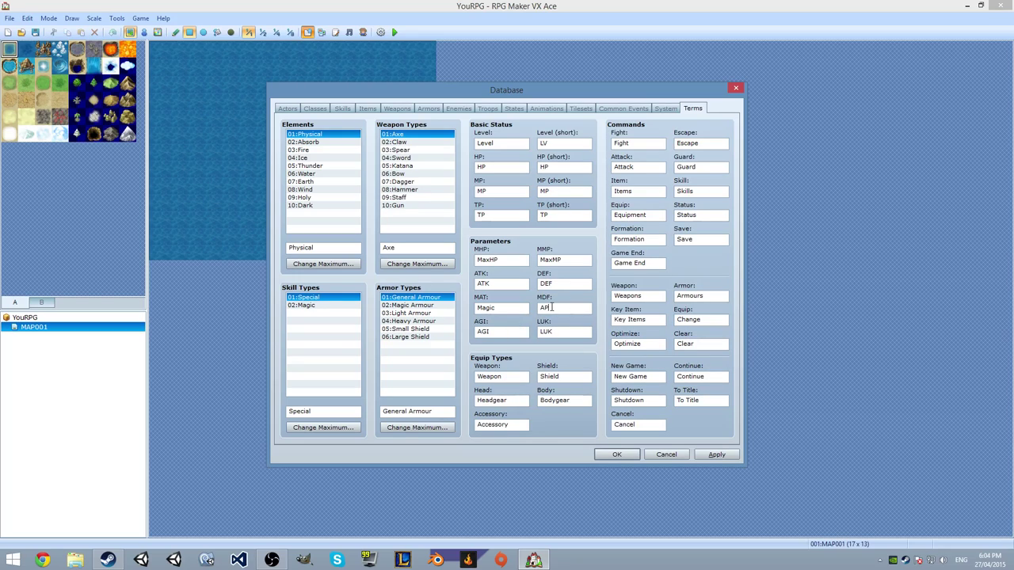
pyautogui.press('BackSpace')
pyautogui.press('BackSpace')
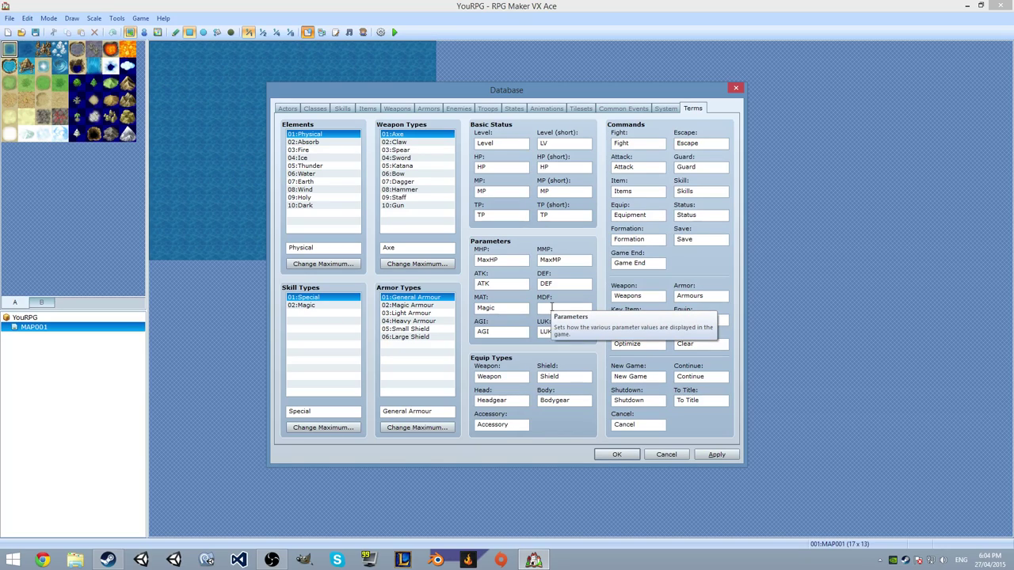
# Restore the MDF parameter term to MDF and confirm the database changes
pyautogui.doubleClick(518, 334)
pyautogui.doubleClick(559, 305)
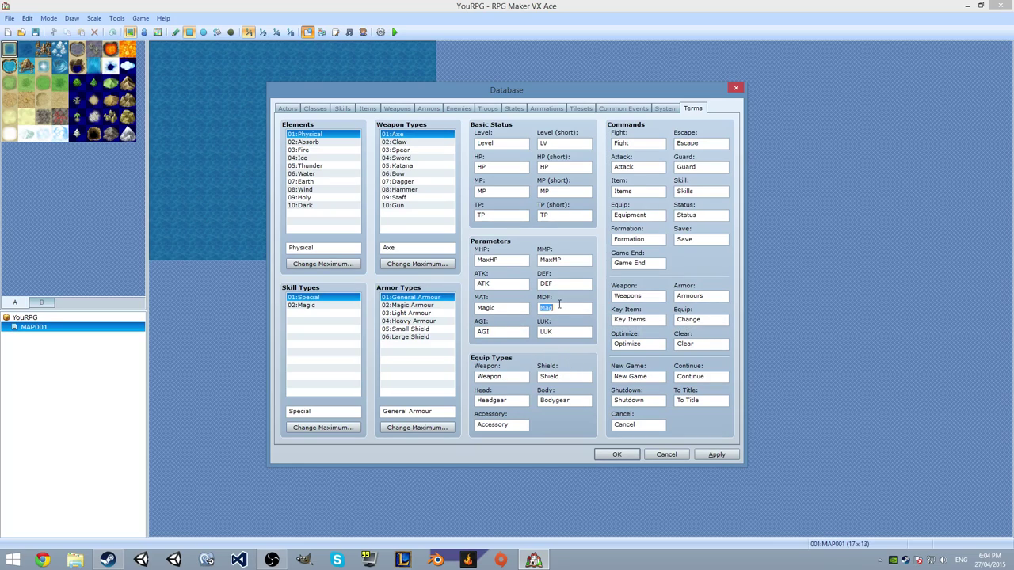
pyautogui.write('M')
pyautogui.doubleClick(571, 309)
pyautogui.write('M')
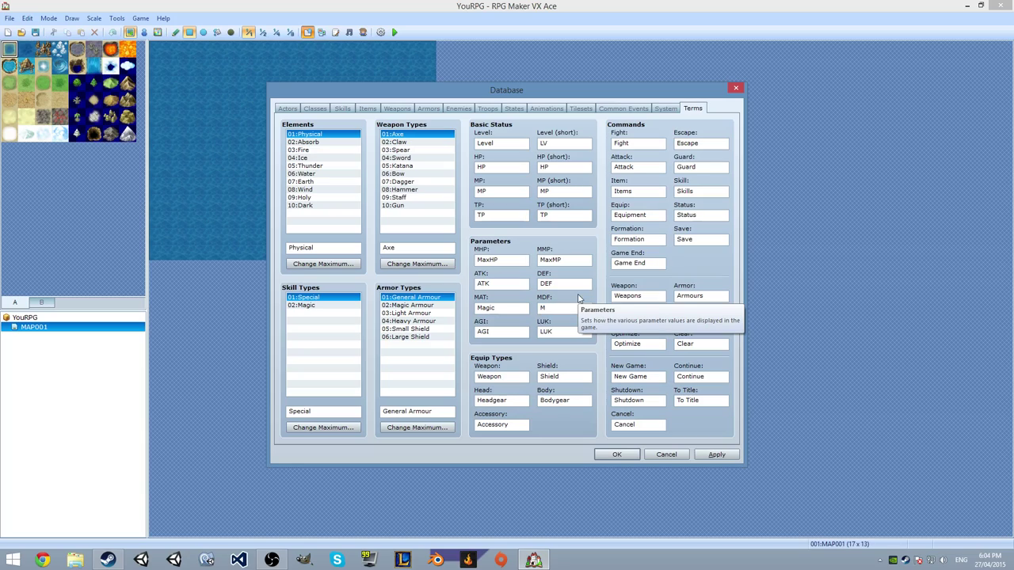
pyautogui.write('M')
pyautogui.press('Return')
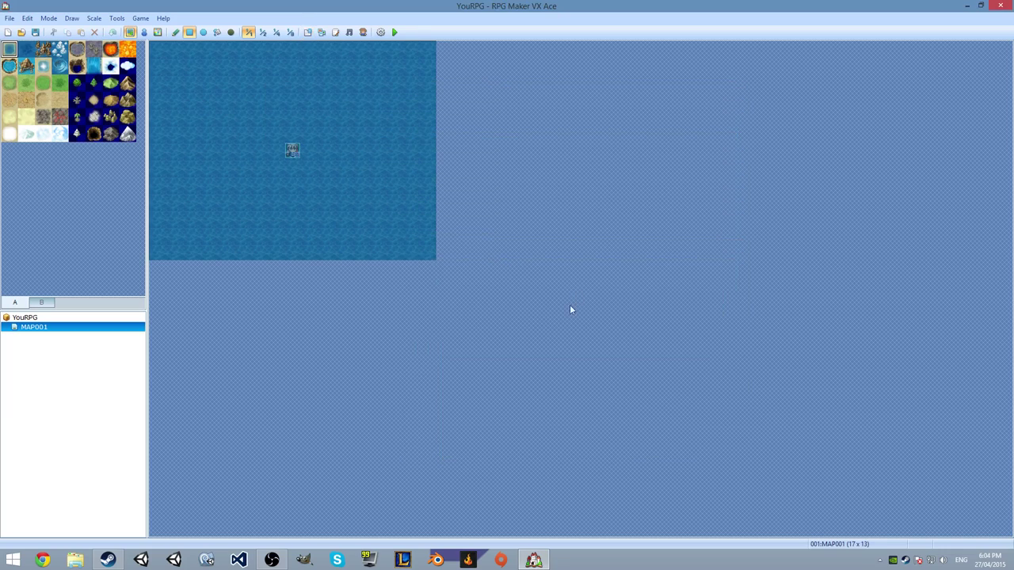
pyautogui.click(139, 19)
pyautogui.click(319, 36)
pyautogui.click(319, 37)
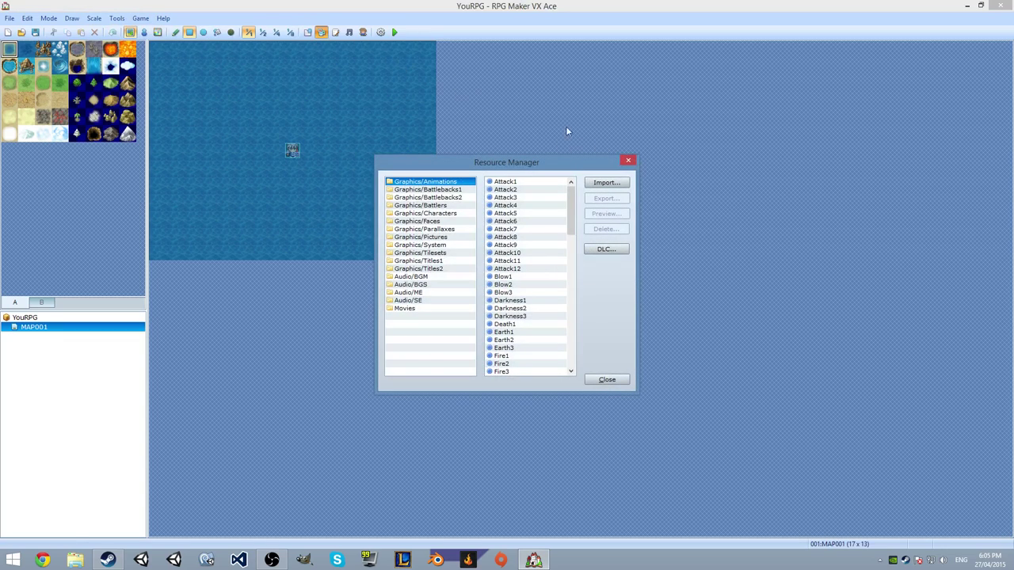
pyautogui.click(628, 160)
# Reopen the database terms, set the MAT parameter term back to MAT, and confirm
pyautogui.press('F9')
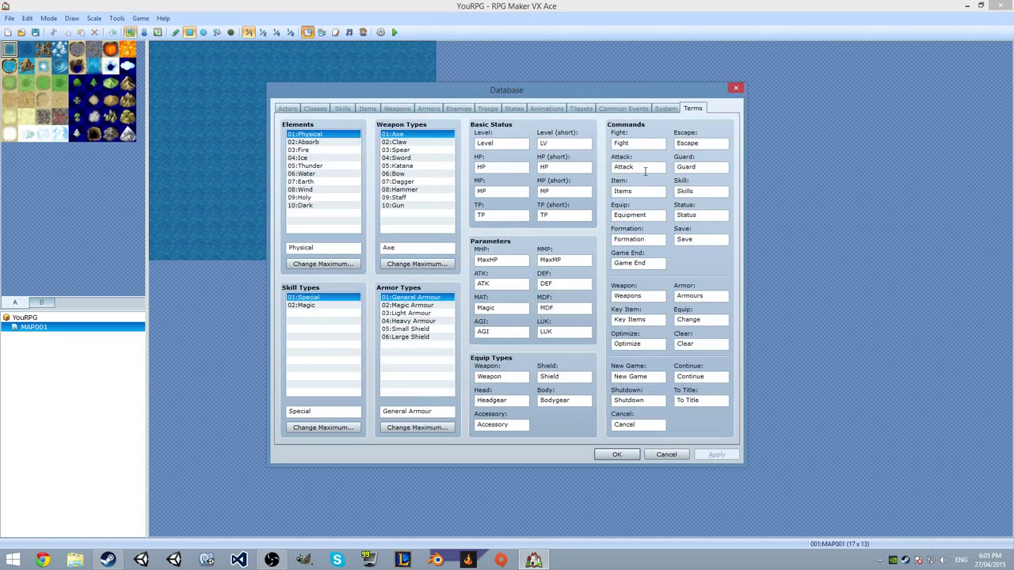
pyautogui.doubleClick(513, 309)
pyautogui.write('MAT')
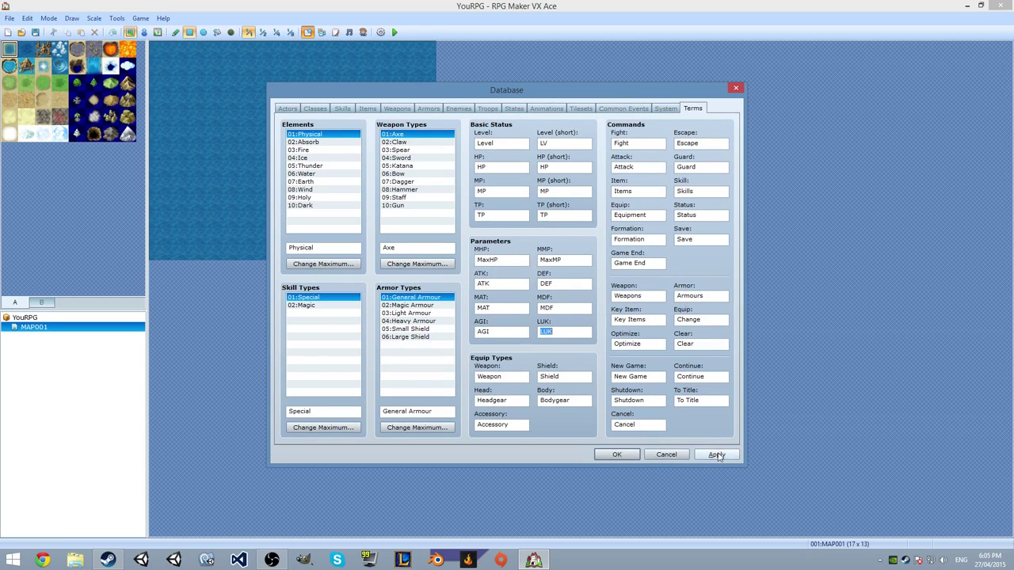
pyautogui.click(617, 455)
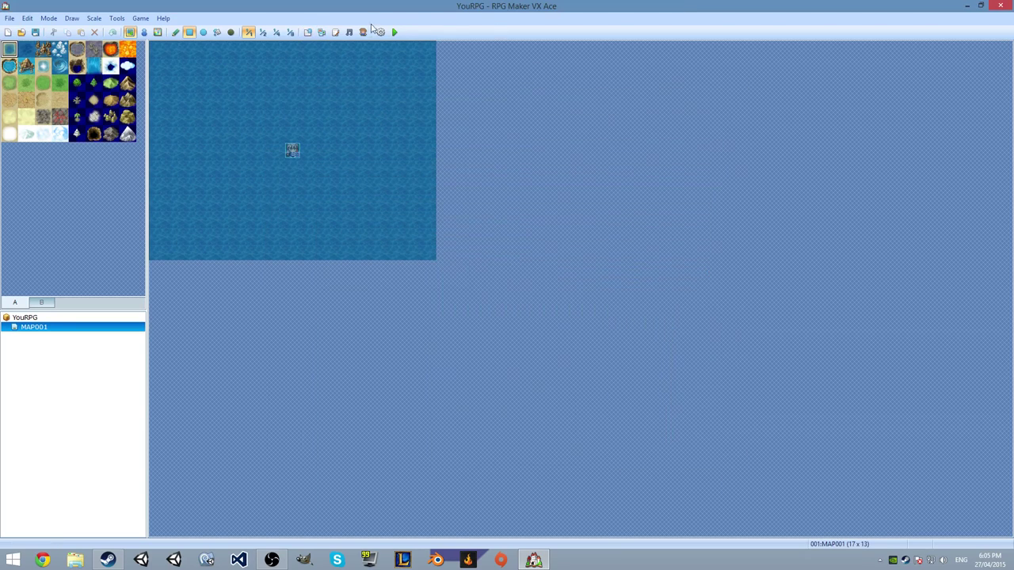
# Open the Resource Manager and view the contents of the Battlebacks1, Battlers and System graphics folders
pyautogui.click(322, 31)
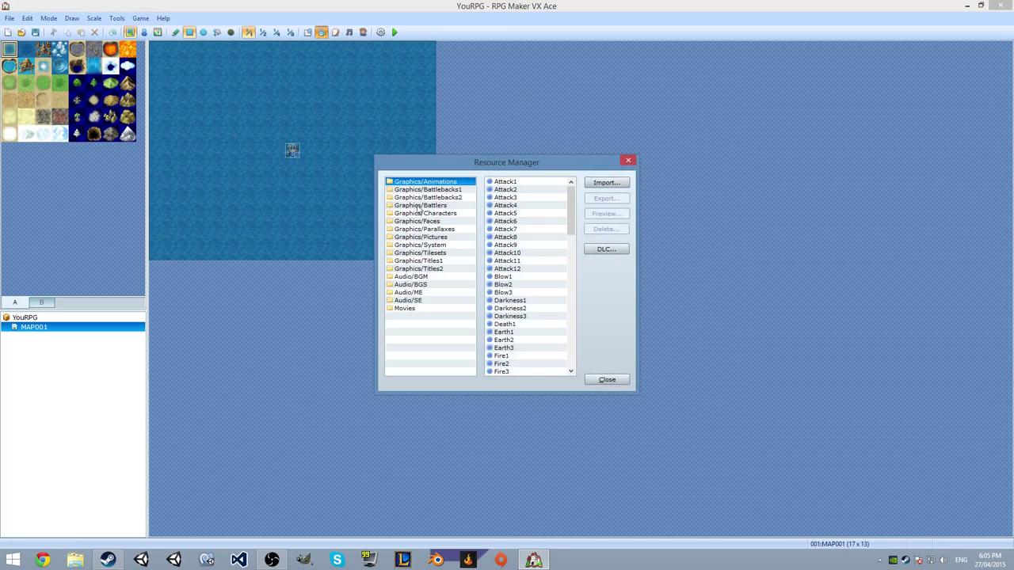
pyautogui.click(431, 190)
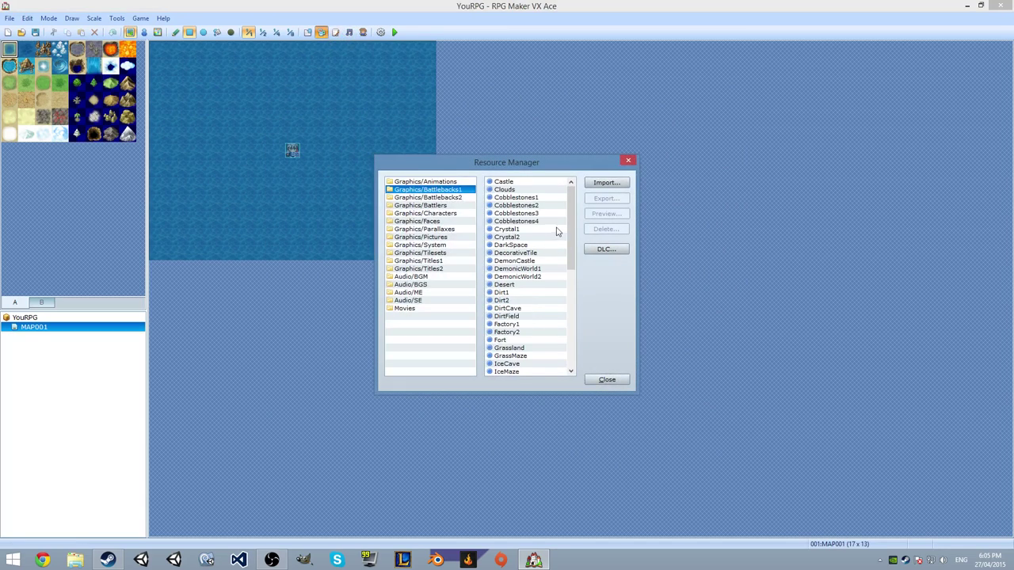
pyautogui.scroll(-10, 534, 334)
pyautogui.click(433, 207)
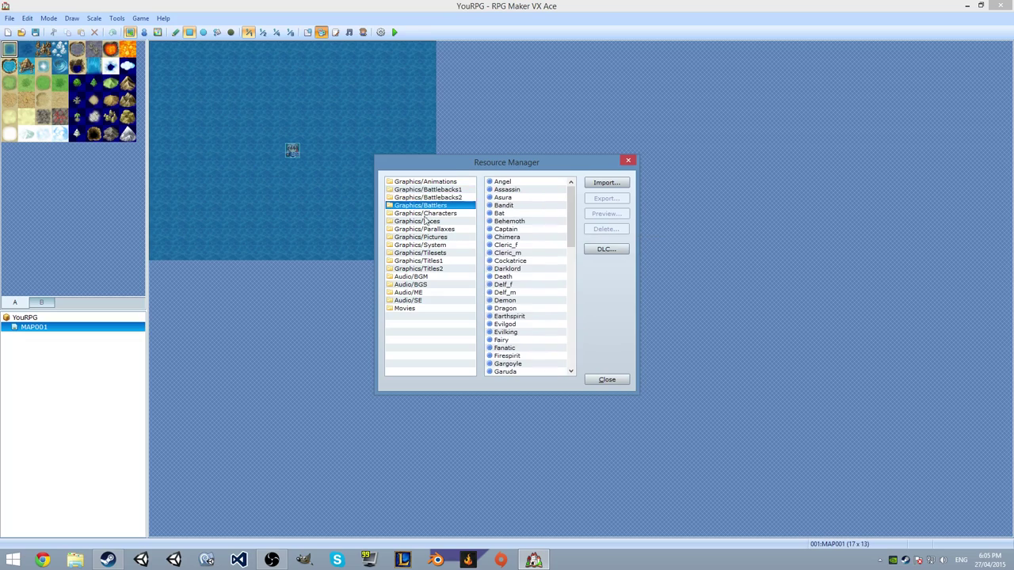
pyautogui.click(412, 245)
# View the file selection for adding DLC, select the sub and xD images, and cancel without loading them
pyautogui.click(587, 250)
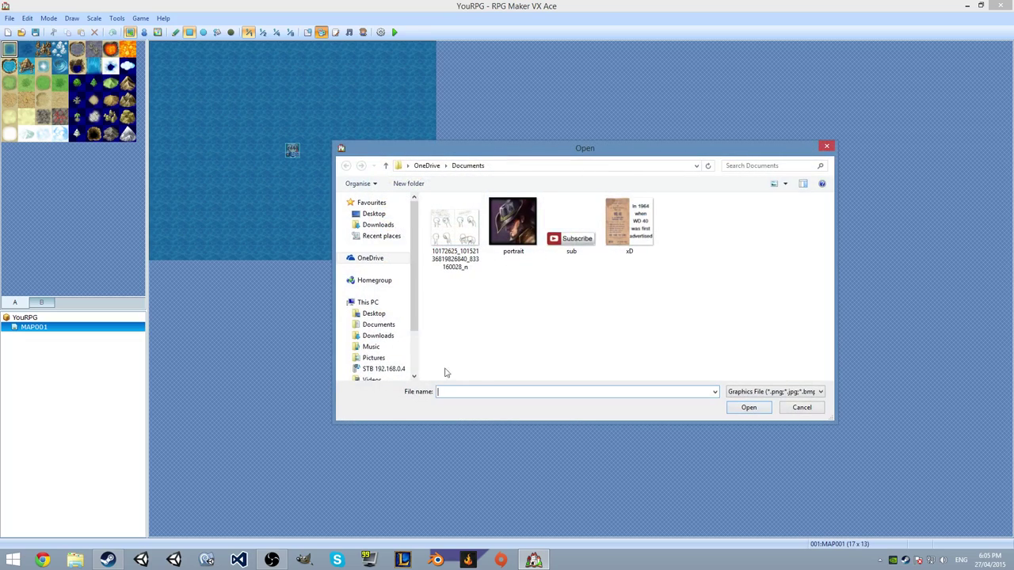
pyautogui.moveTo(668, 290); pyautogui.dragTo(547, 199)
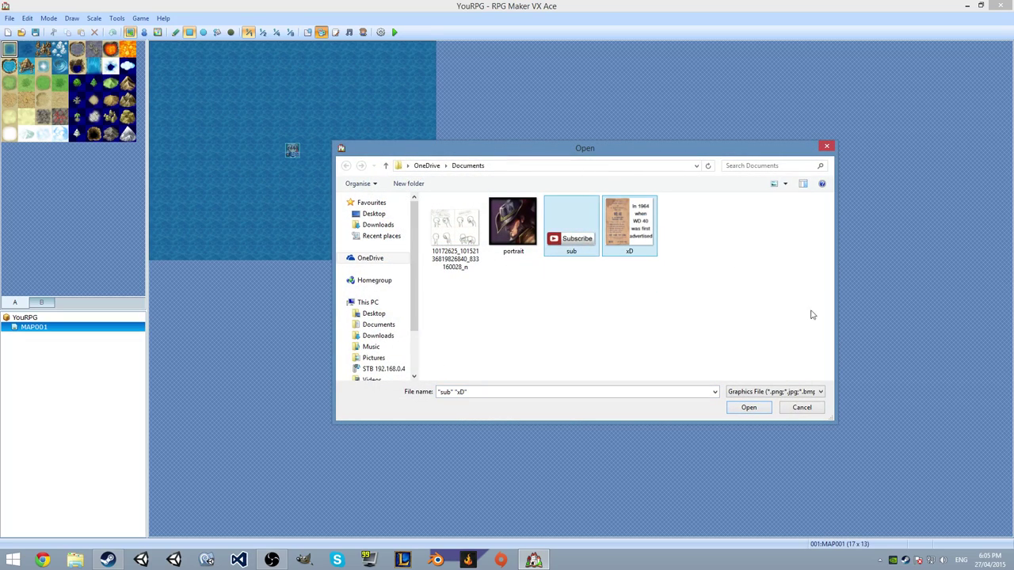
pyautogui.click(800, 407)
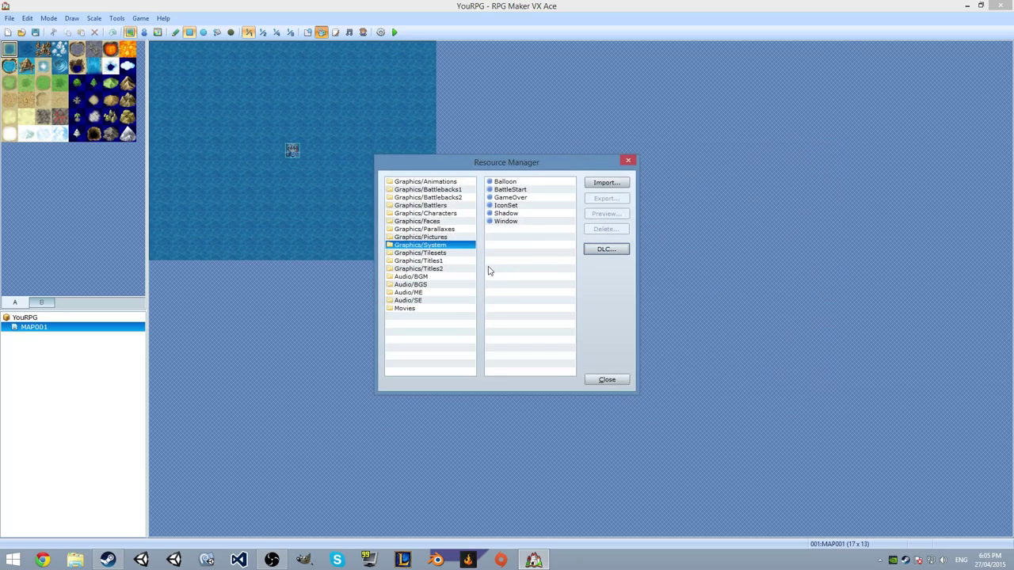
# View the Audio/SE, Movies and Audio/ME resource folders and select the Mystery music effect
pyautogui.click(425, 300)
pyautogui.click(431, 309)
pyautogui.click(445, 301)
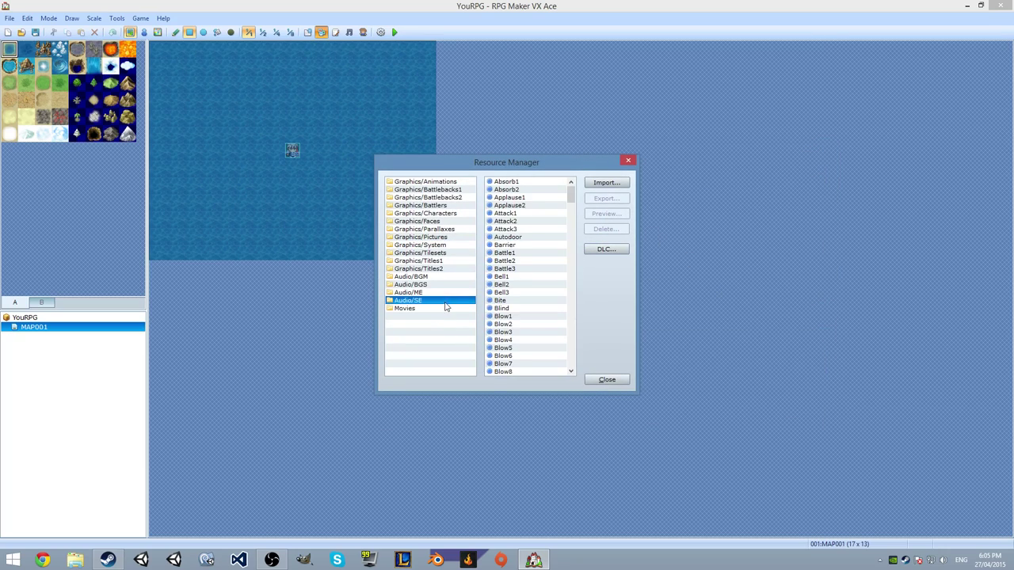
pyautogui.click(445, 293)
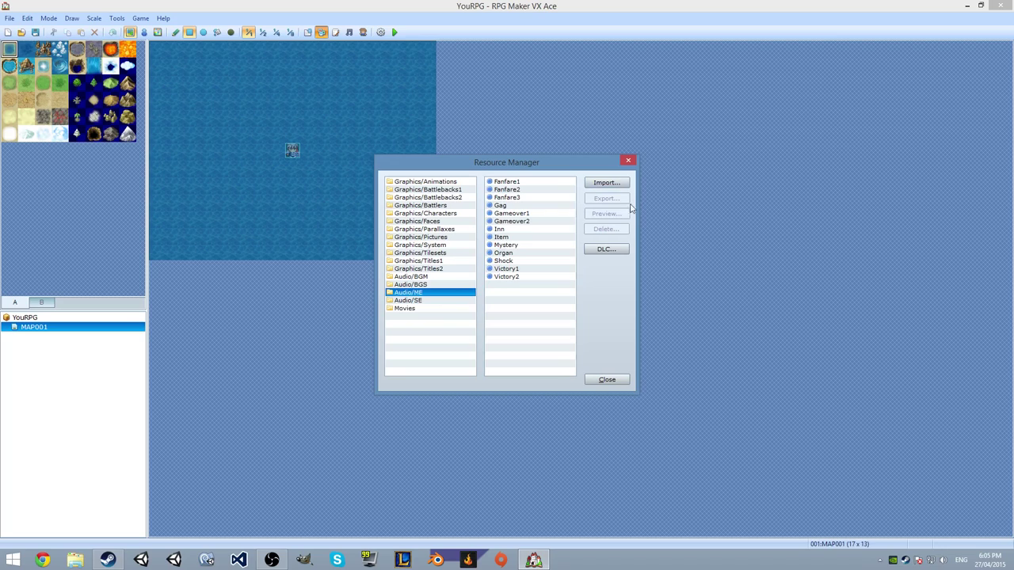
pyautogui.click(546, 214)
pyautogui.click(530, 246)
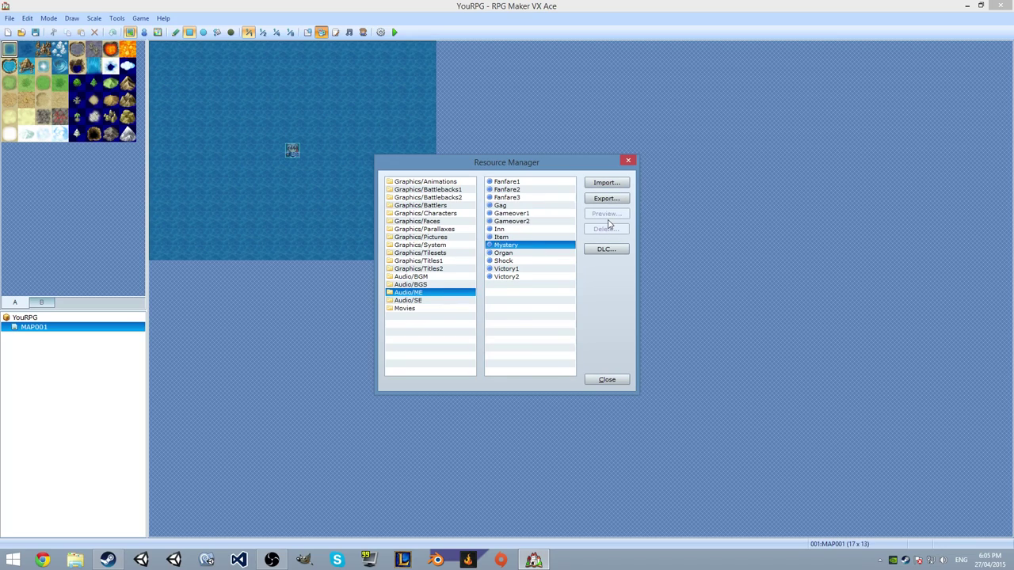
# Preview the Actor4 character graphic from Graphics/Characters, and close the Resource Manager
pyautogui.click(434, 214)
pyautogui.click(519, 205)
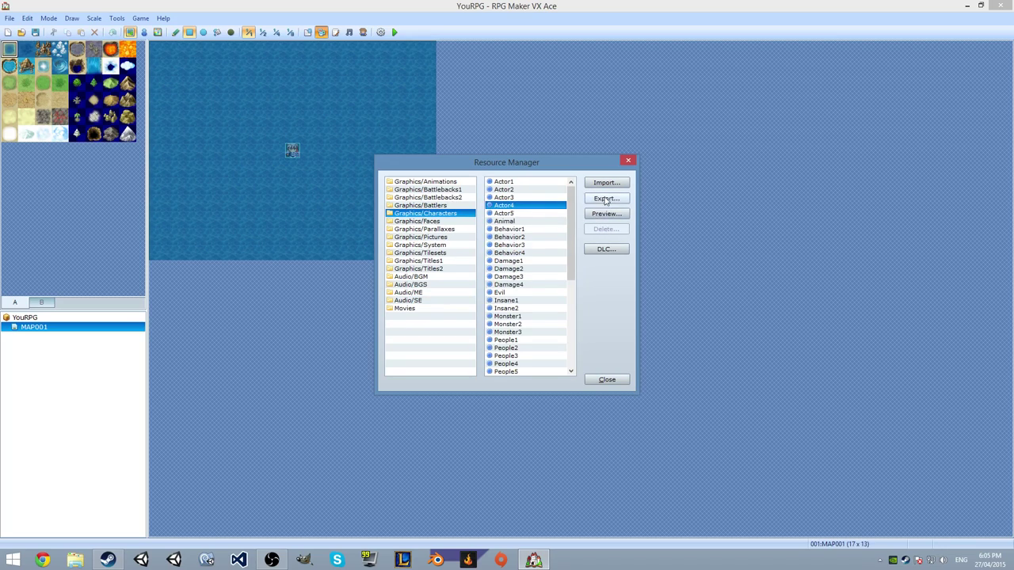
pyautogui.click(606, 214)
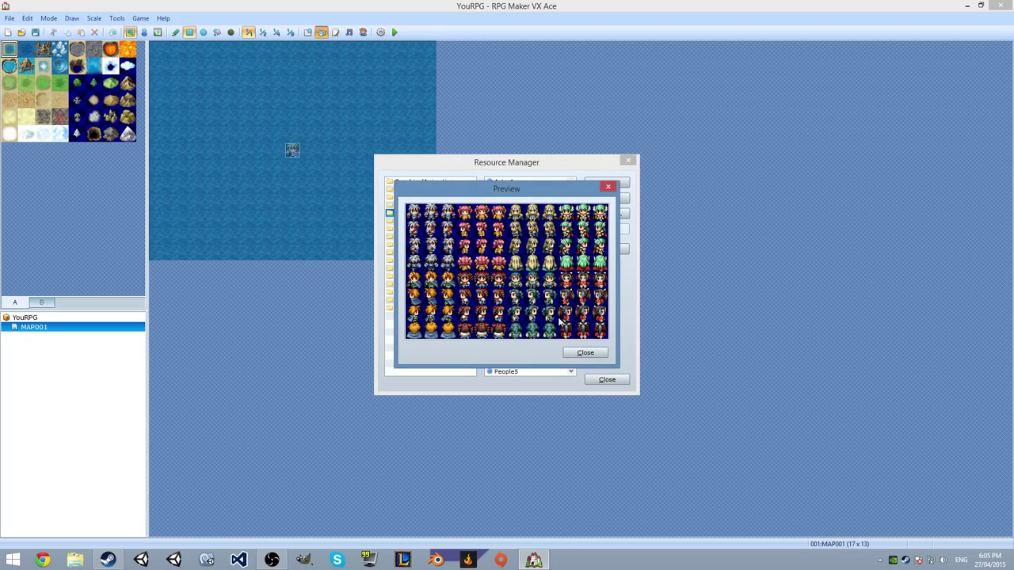
pyautogui.click(586, 353)
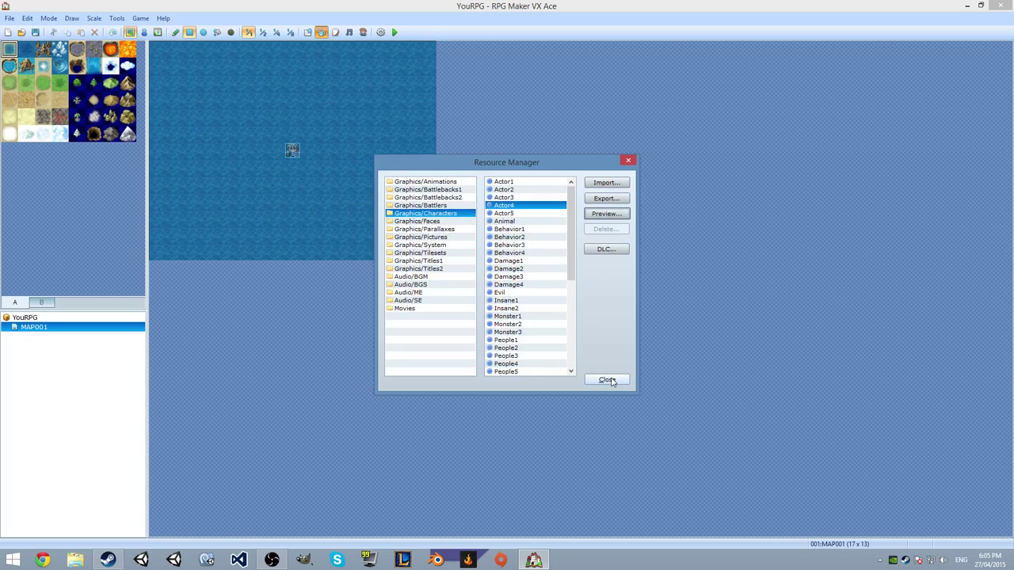
pyautogui.click(607, 380)
# Open the Script Editor, view the Vocab script and the script list, and exit without saving changes
pyautogui.click(335, 33)
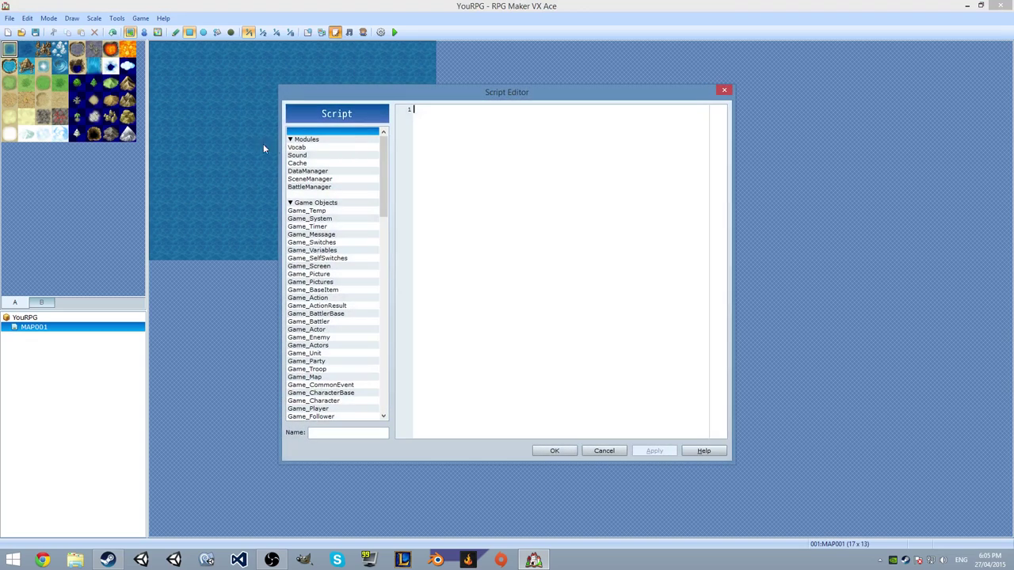
pyautogui.click(336, 151)
pyautogui.moveTo(388, 168); pyautogui.dragTo(388, 263)
pyautogui.press('BackSpace')
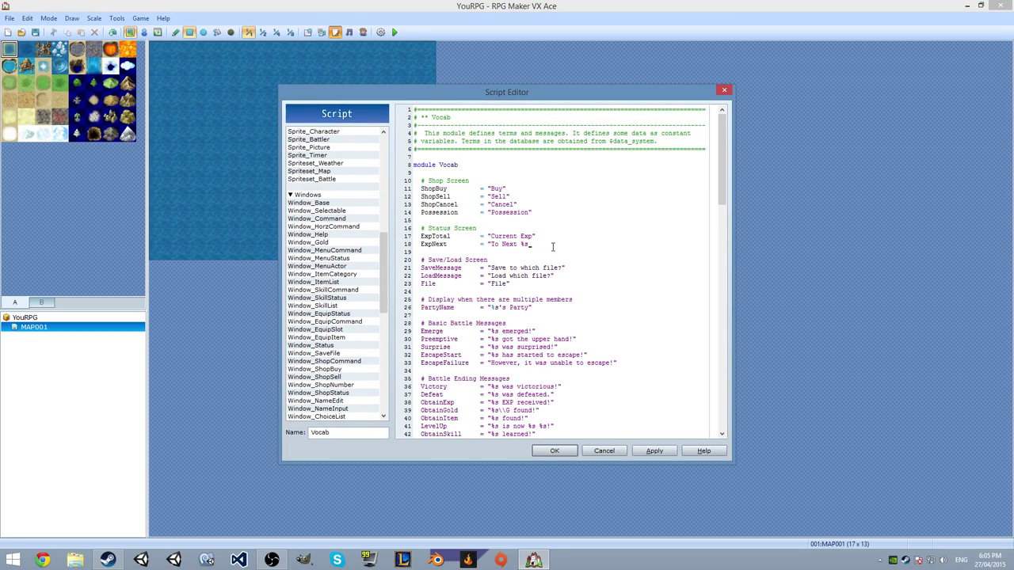
pyautogui.write('"')
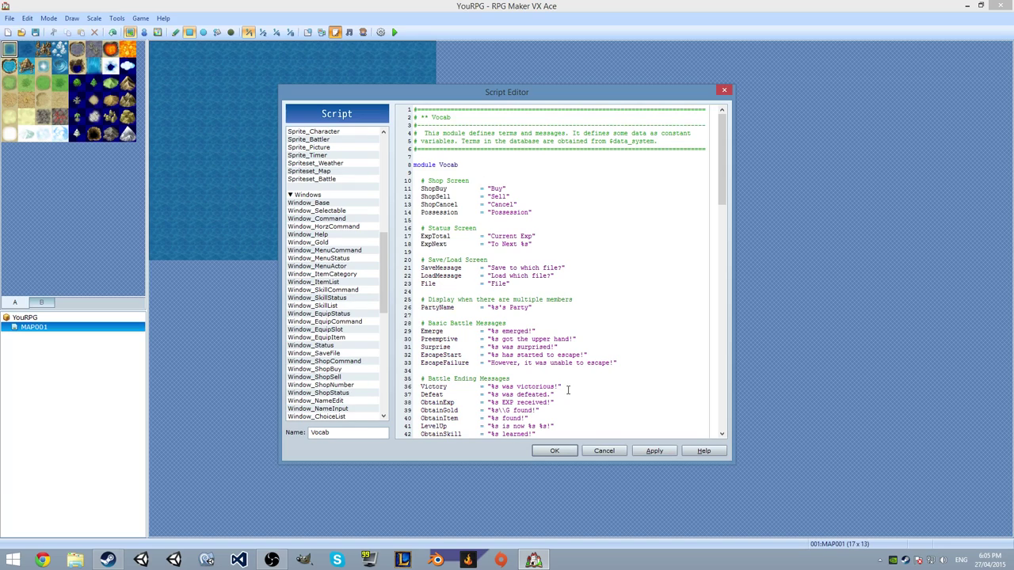
pyautogui.click(604, 451)
# Reopen the Script Editor and look through the SceneManager script down to its end
pyautogui.press('F11')
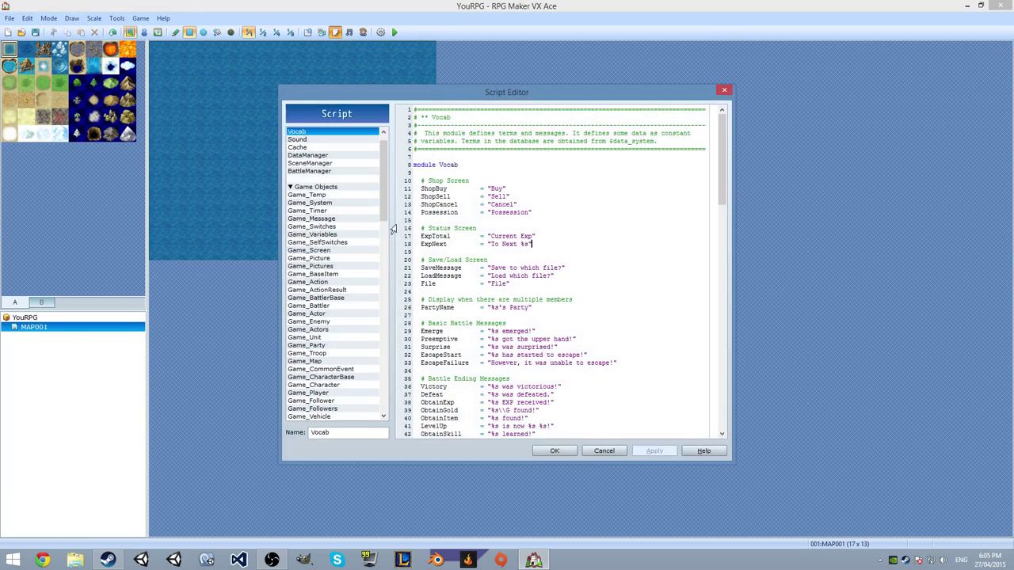
pyautogui.click(336, 155)
pyautogui.click(334, 164)
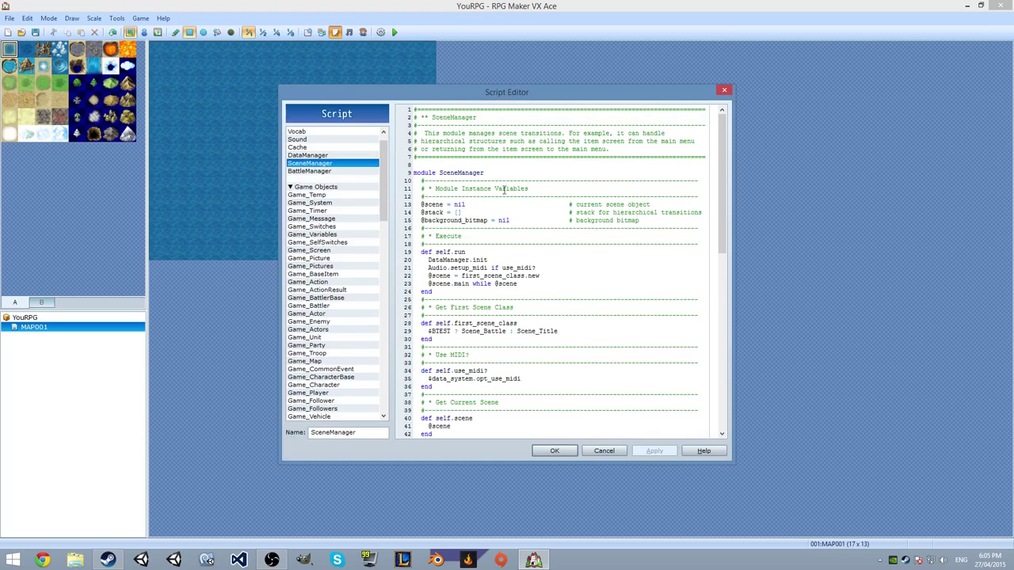
pyautogui.scroll(-11, 334, 238)
pyautogui.moveTo(719, 223); pyautogui.dragTo(720, 400)
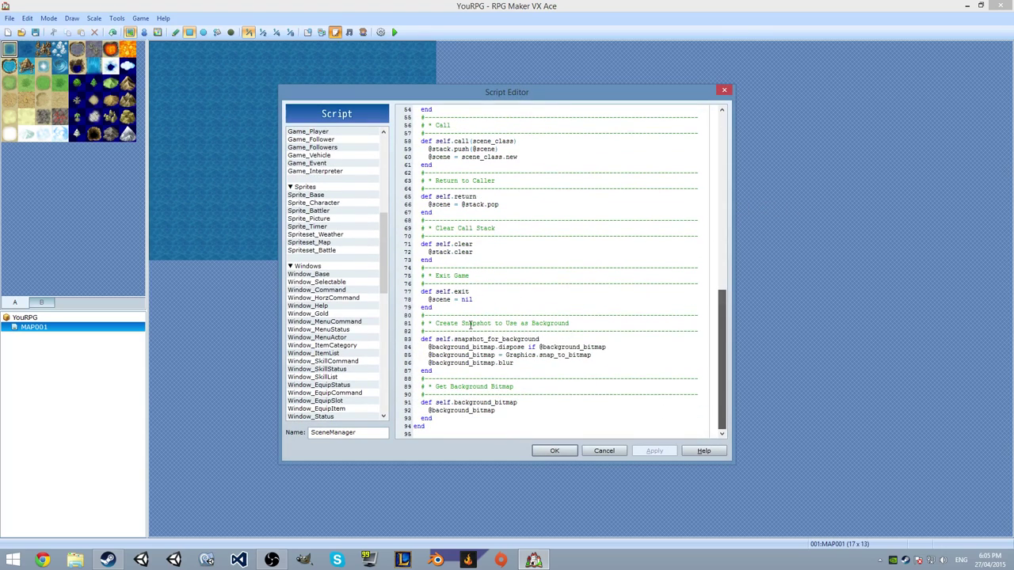
# Look through the Window_Gold and Window_MenuCommand scripts, and browse the script list down to the Scenes section
pyautogui.click(369, 291)
pyautogui.click(344, 317)
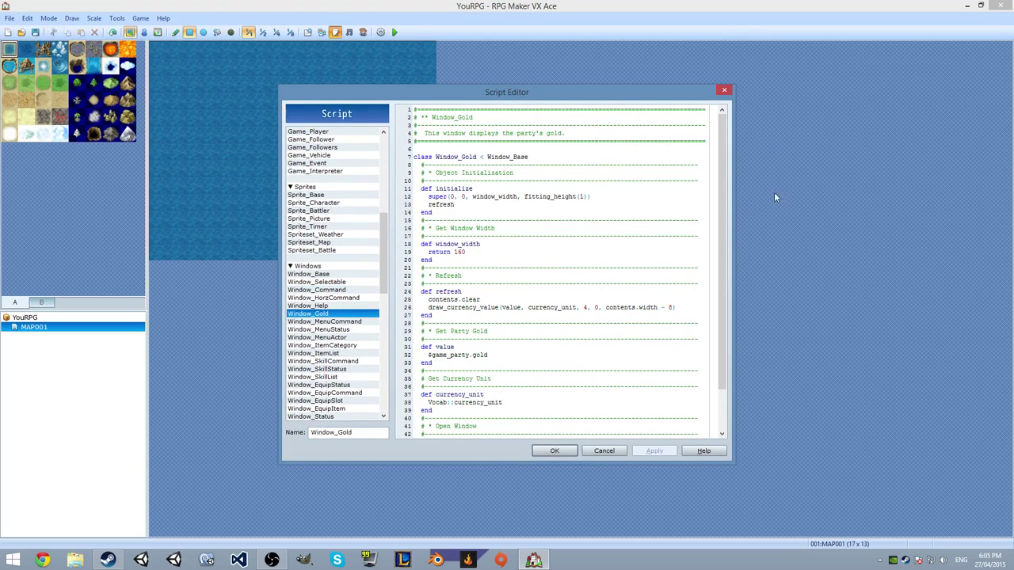
pyautogui.moveTo(723, 237); pyautogui.dragTo(723, 278)
pyautogui.click(330, 322)
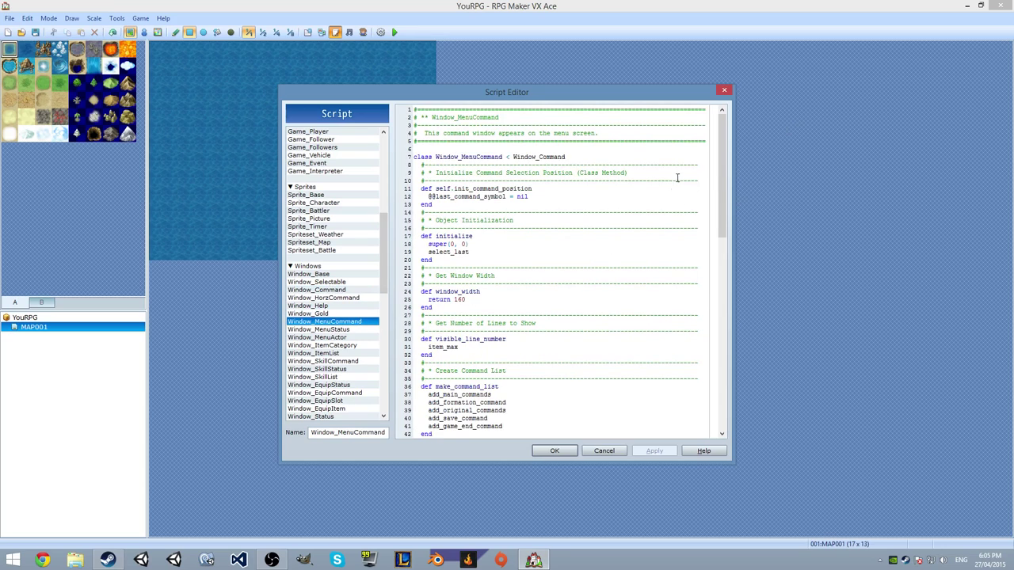
pyautogui.scroll(-13, 668, 403)
pyautogui.scroll(13, 396, 325)
pyautogui.scroll(-14, 344, 290)
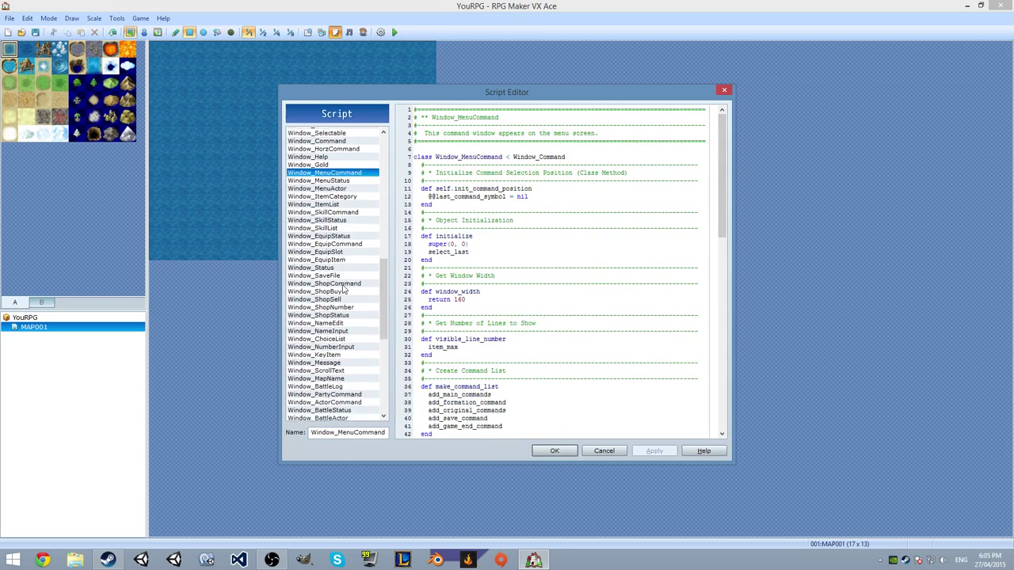
pyautogui.scroll(1, 336, 251)
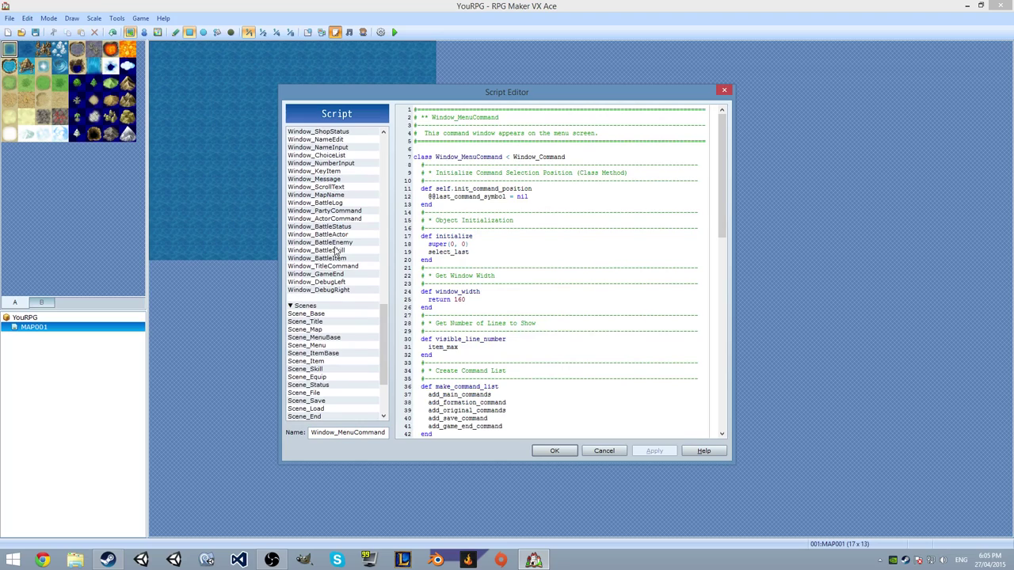
# Look through the Window_NumberInput, Window_ChoiceList, Window_NameInput and Window_NameEdit scripts
pyautogui.click(326, 164)
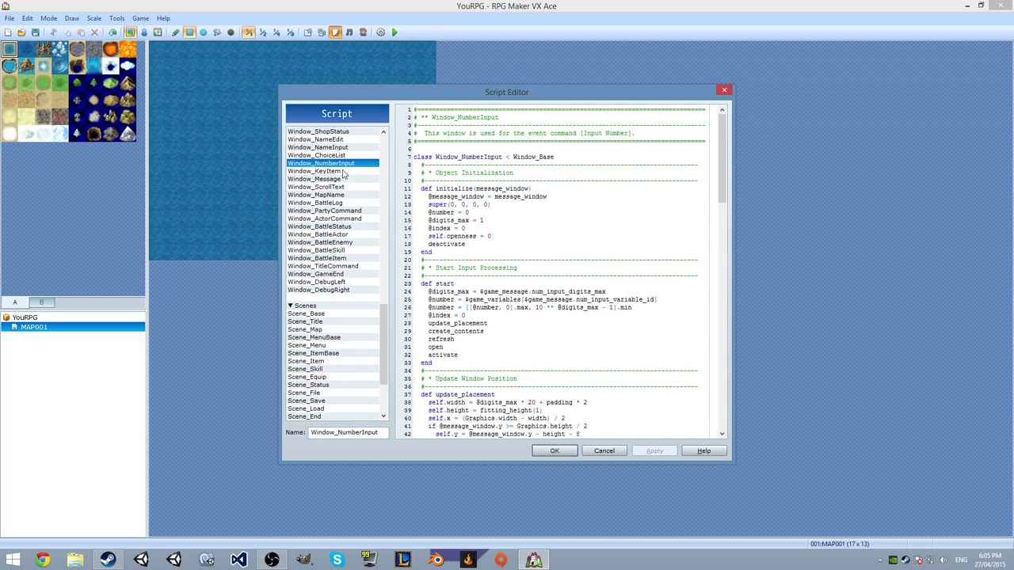
pyautogui.click(342, 156)
pyautogui.click(344, 148)
pyautogui.click(346, 139)
pyautogui.scroll(-1, 590, 225)
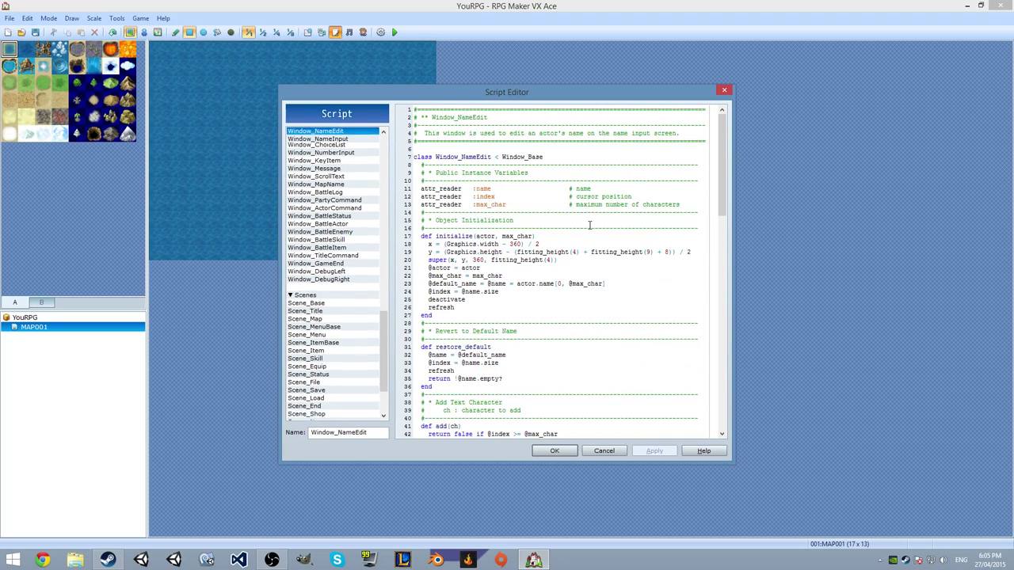
pyautogui.scroll(1, 340, 220)
# Open the Window_NameInput script and examine the language character sets returned by its table method
pyautogui.click(338, 148)
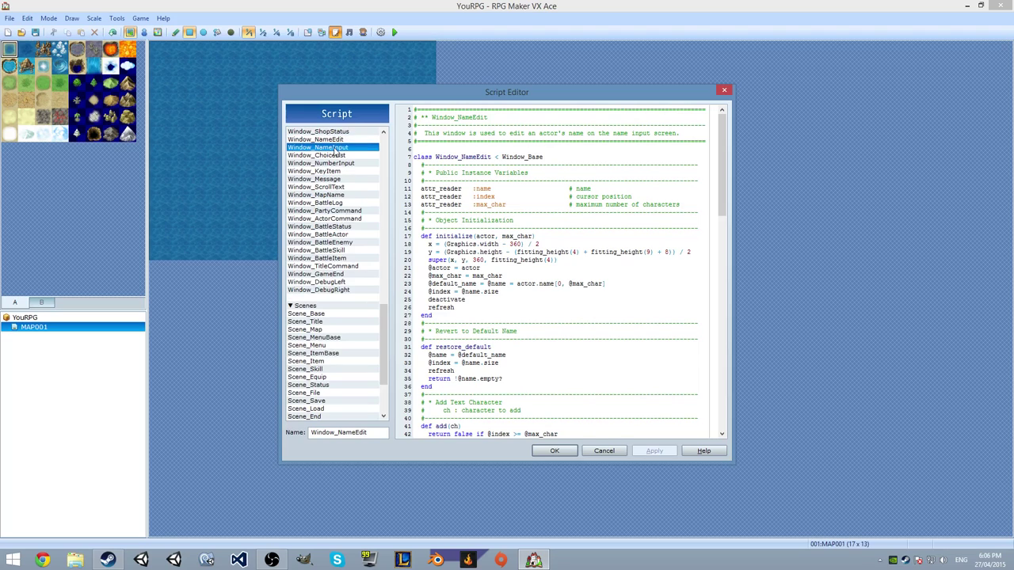
pyautogui.moveTo(726, 149); pyautogui.dragTo(711, 239)
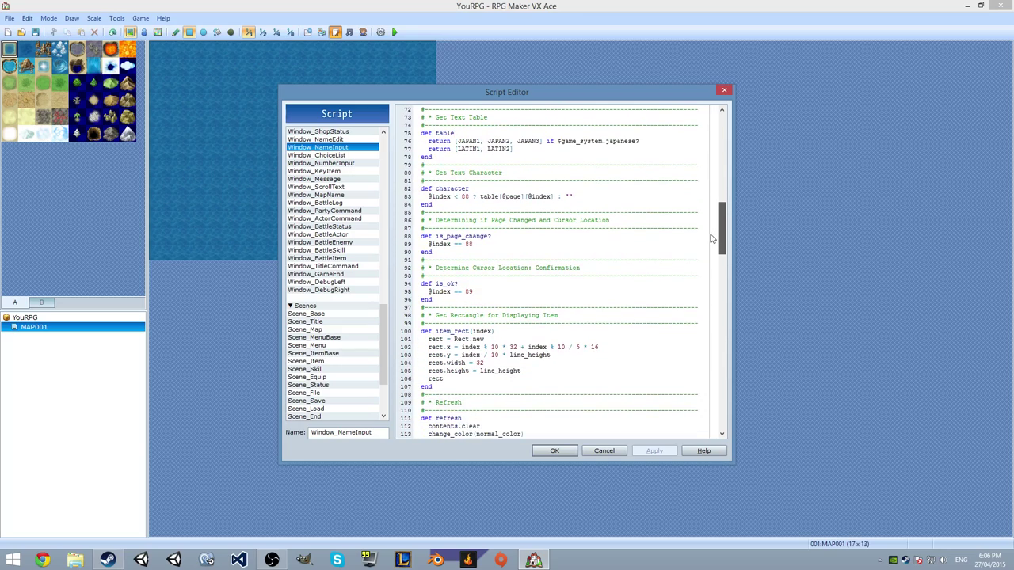
pyautogui.moveTo(538, 141); pyautogui.dragTo(667, 140)
pyautogui.moveTo(513, 149); pyautogui.dragTo(426, 147)
pyautogui.click(561, 148)
# Examine the on_name_ok and on_name_add methods at the end of the Window_NameInput script
pyautogui.moveTo(721, 216); pyautogui.dragTo(696, 407)
pyautogui.moveTo(424, 338); pyautogui.dragTo(588, 351)
pyautogui.click(521, 406)
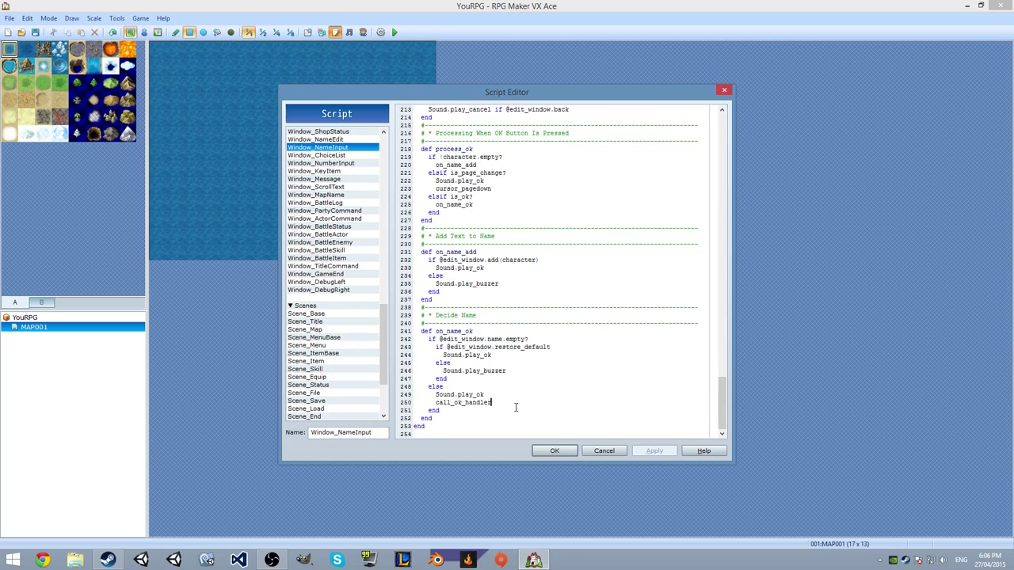
pyautogui.click(515, 358)
pyautogui.moveTo(443, 339); pyautogui.dragTo(565, 337)
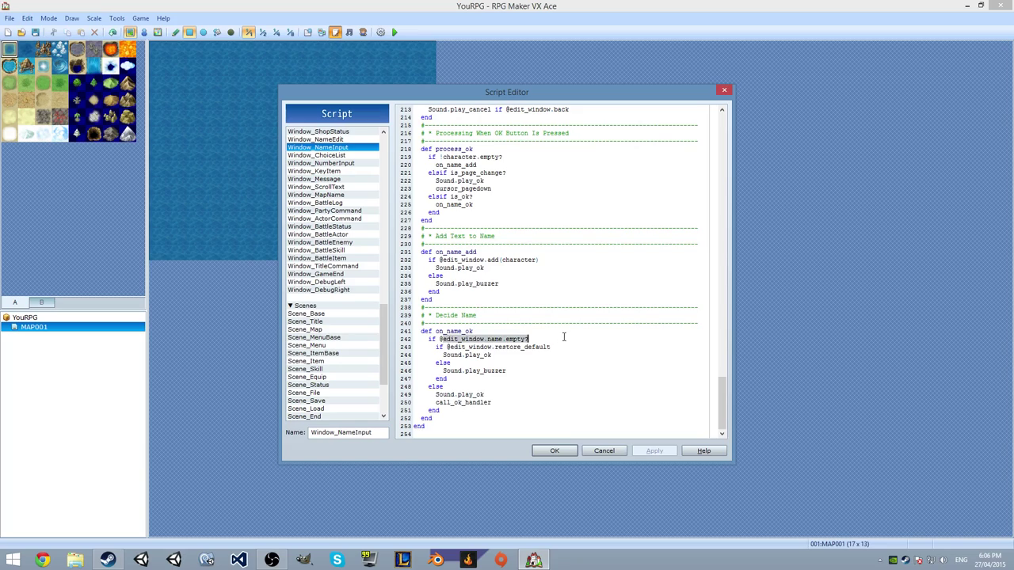
pyautogui.click(559, 347)
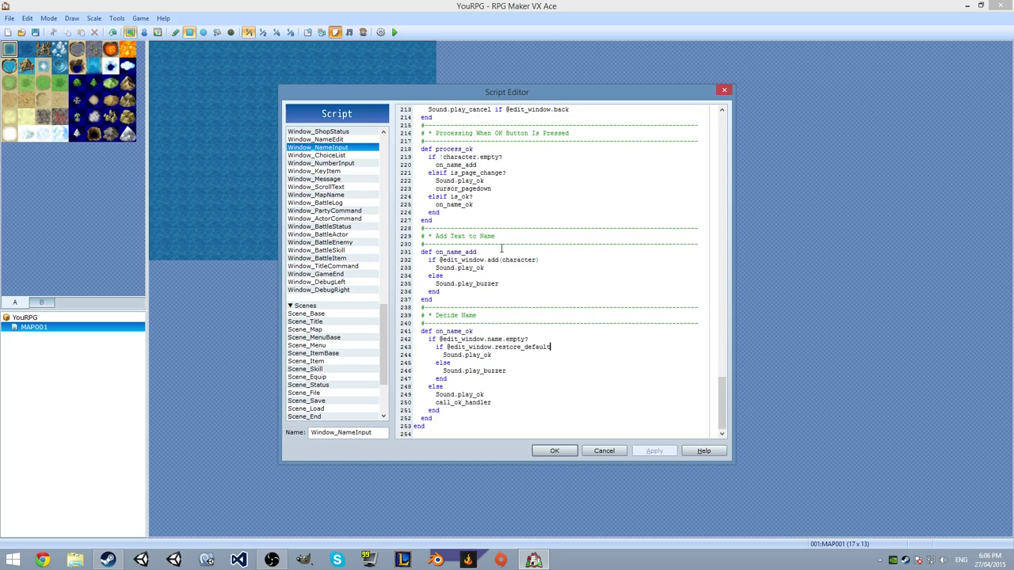
pyautogui.moveTo(446, 259); pyautogui.dragTo(479, 252)
# View the Window_Message script and the end of the script list, and exit the Script Editor without saving
pyautogui.click(328, 180)
pyautogui.scroll(-4, 342, 240)
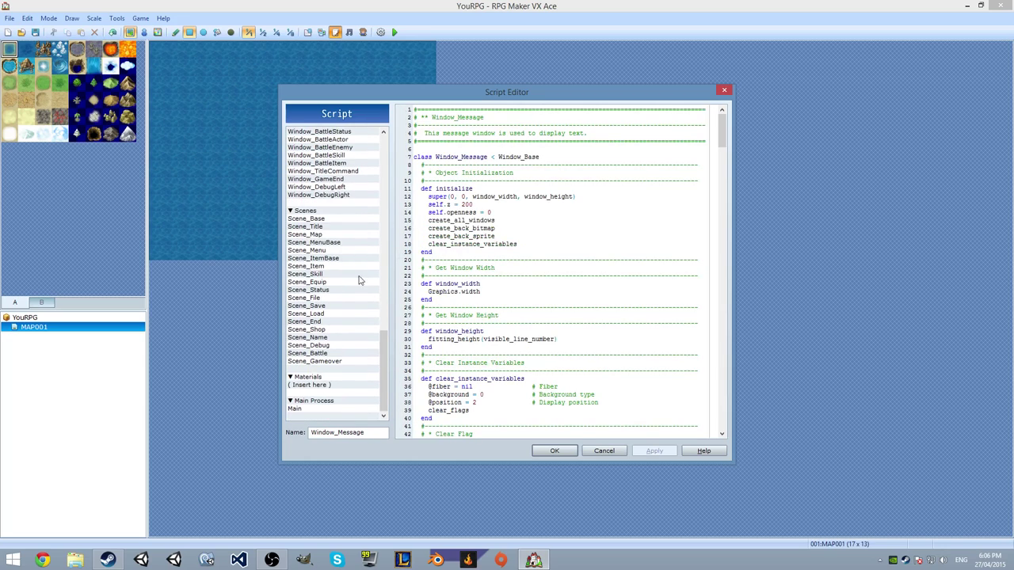
pyautogui.click(604, 451)
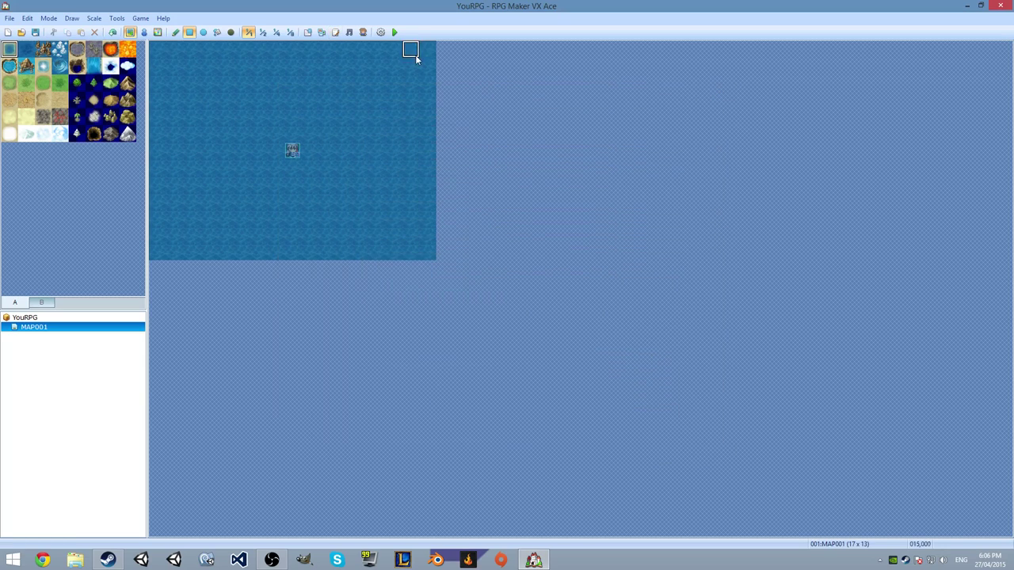
# Play the Battle2 background music in the Sound Test, and close the Sound Test
pyautogui.click(349, 33)
pyautogui.click(472, 211)
pyautogui.click(555, 189)
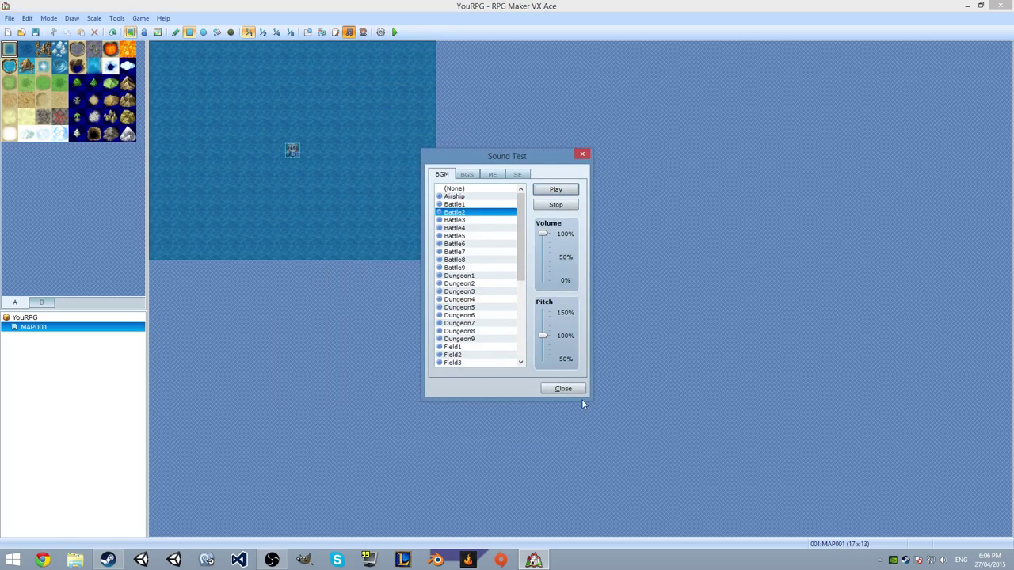
pyautogui.click(563, 388)
pyautogui.click(349, 32)
pyautogui.click(581, 154)
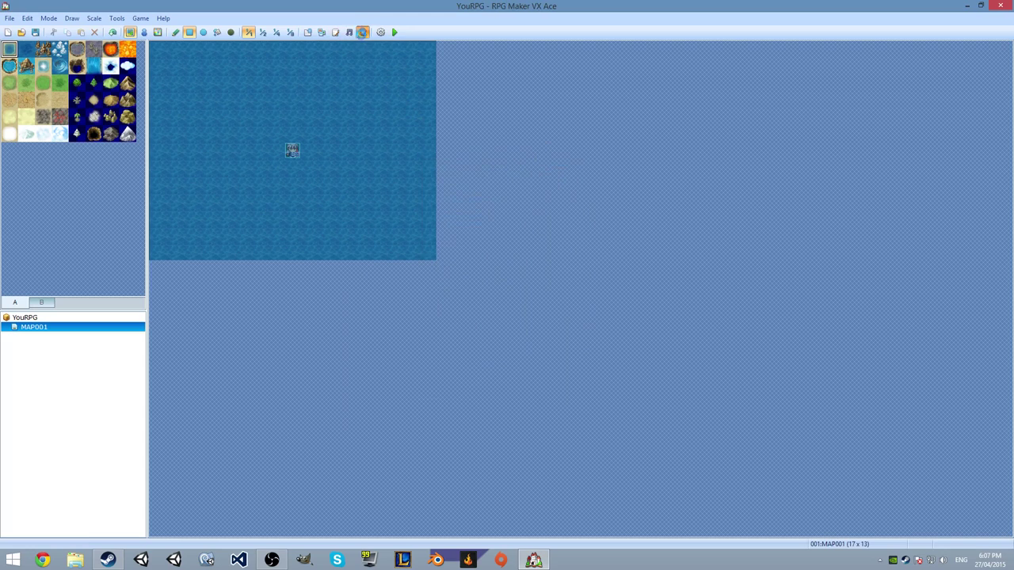
# Open the Character Generator, check its face output option without exporting, and generate a random female character
pyautogui.click(363, 33)
pyautogui.click(403, 336)
pyautogui.click(827, 149)
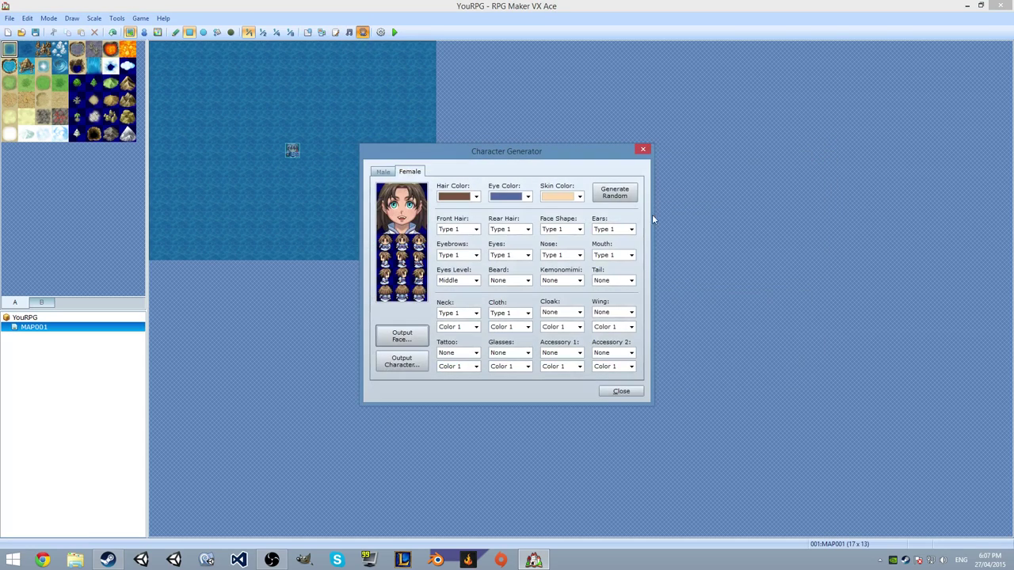
pyautogui.click(615, 193)
# Switch to the male character and generate random looks repeatedly until one with white hair comes up
pyautogui.click(381, 172)
pyautogui.click(602, 194)
pyautogui.click(602, 194)
pyautogui.click(600, 194)
pyautogui.click(600, 194)
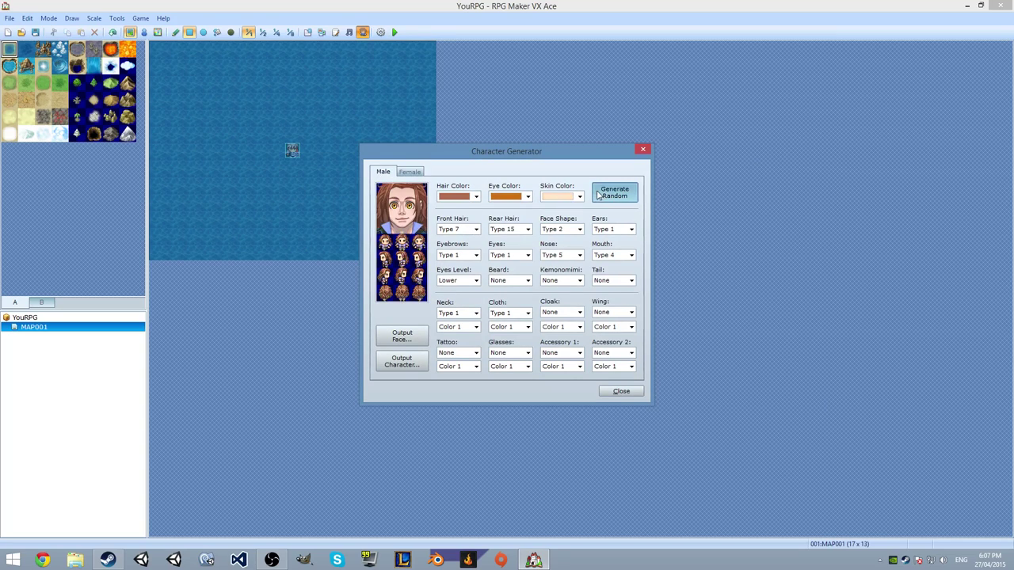
pyautogui.click(610, 192)
pyautogui.click(630, 190)
pyautogui.click(625, 198)
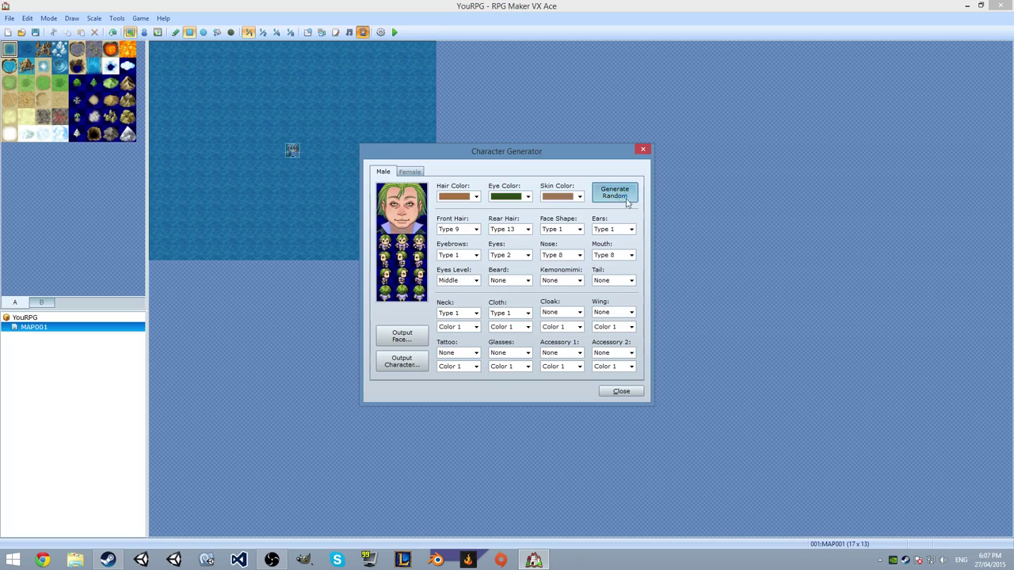
pyautogui.click(619, 198)
pyautogui.click(620, 198)
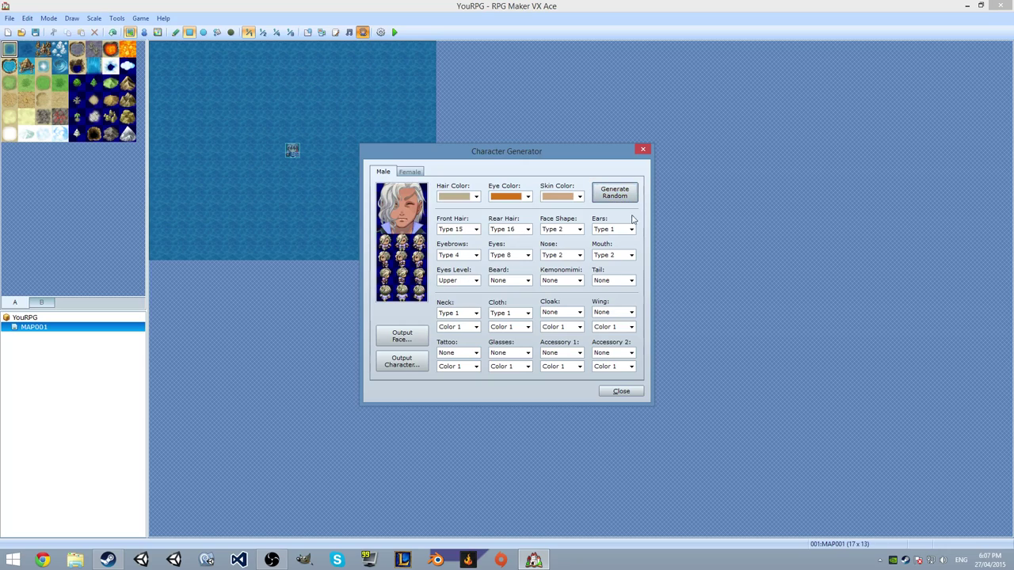
# Set the male character's face shape to Type 5
pyautogui.click(555, 231)
pyautogui.click(561, 229)
pyautogui.click(561, 229)
pyautogui.click(552, 250)
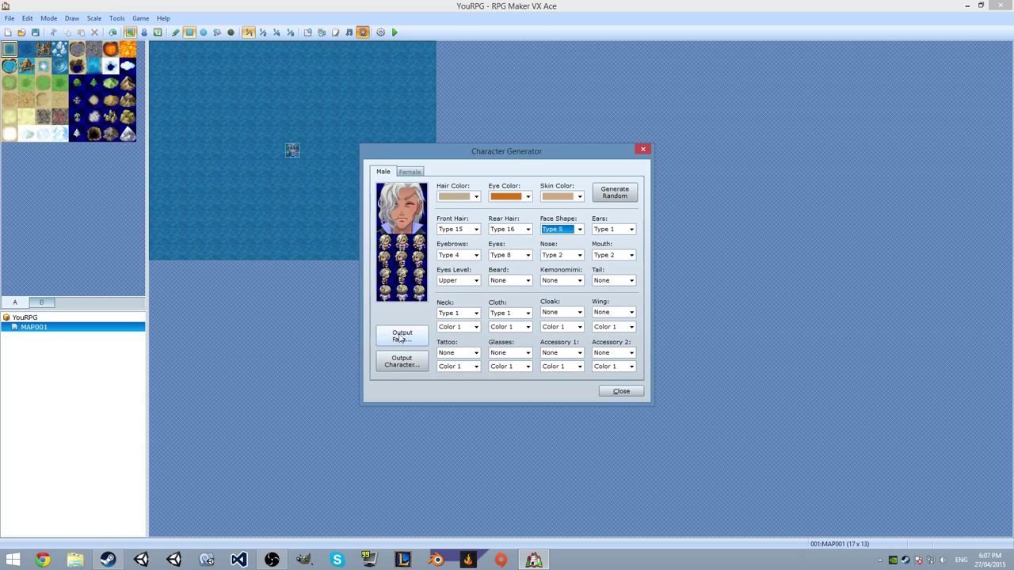
# Set the male character's rear hair to Type 2 and front hair to Type 6
pyautogui.click(510, 229)
pyautogui.click(502, 250)
pyautogui.click(448, 229)
pyautogui.click(455, 285)
# Set the male character's face shape to Type 6 and ears to Type 3
pyautogui.click(579, 229)
pyautogui.click(550, 283)
pyautogui.click(608, 230)
pyautogui.click(606, 258)
# Set the male character's eyebrows to Type 2, eyes to Type 3 and nose to Type 5
pyautogui.click(467, 254)
pyautogui.click(456, 275)
pyautogui.click(523, 254)
pyautogui.click(501, 281)
pyautogui.click(577, 254)
pyautogui.click(564, 295)
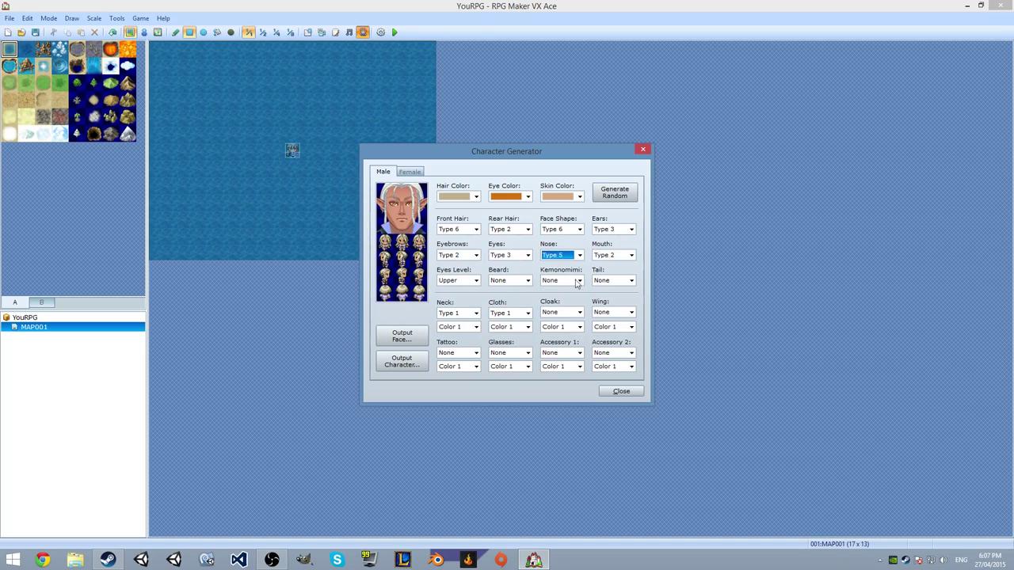
# Choose a different mouth type for the male character
pyautogui.click(619, 253)
pyautogui.click(610, 286)
pyautogui.click(619, 255)
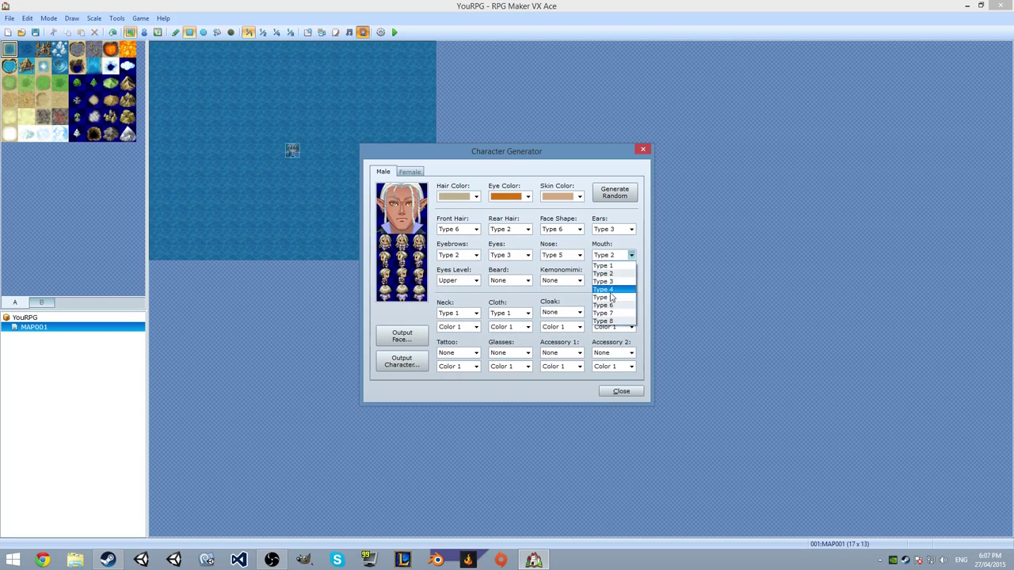